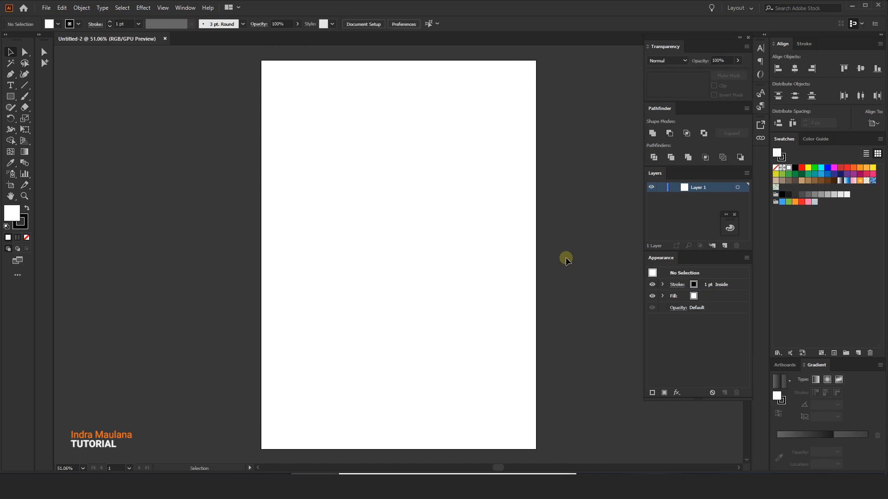
Step: Show the rulers and place a vertical guide on the artboard at about 174 px horizontally
left_click_drag(423, 225, 387, 202)
scroll(406, 207, "down", 2)
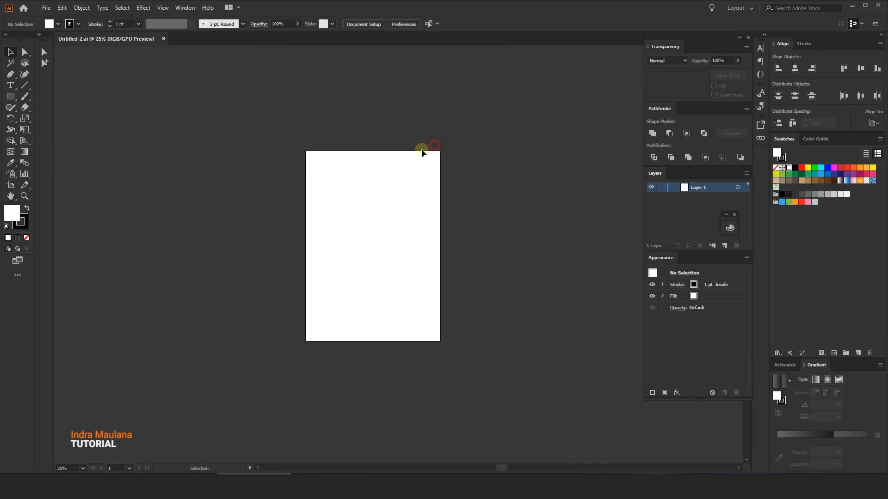
left_click_drag(403, 121, 412, 163)
scroll(396, 180, "up", 1)
left_click_drag(401, 236, 383, 204)
left_click(162, 8)
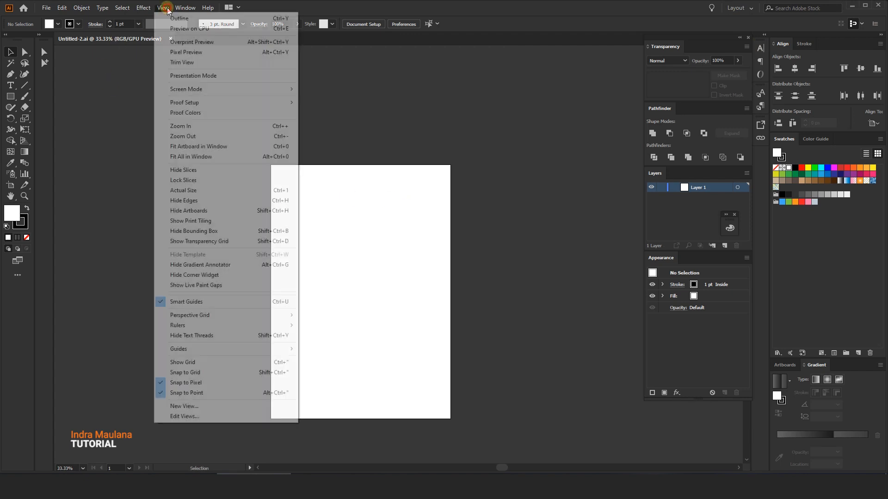
mouse_move(259, 325)
left_click(307, 324)
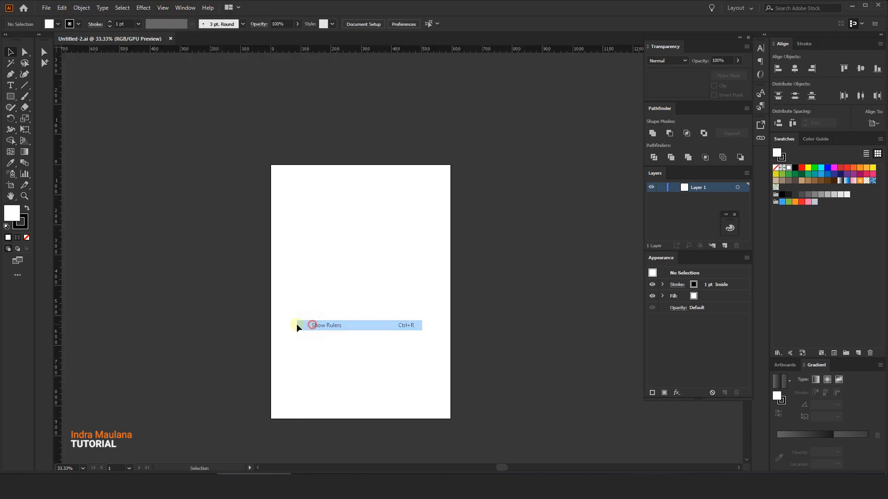
left_click_drag(117, 210, 324, 229)
Step: Unlock the guides, center the vertical guide horizontally on the artboard and lock the guides again
right_click(331, 212)
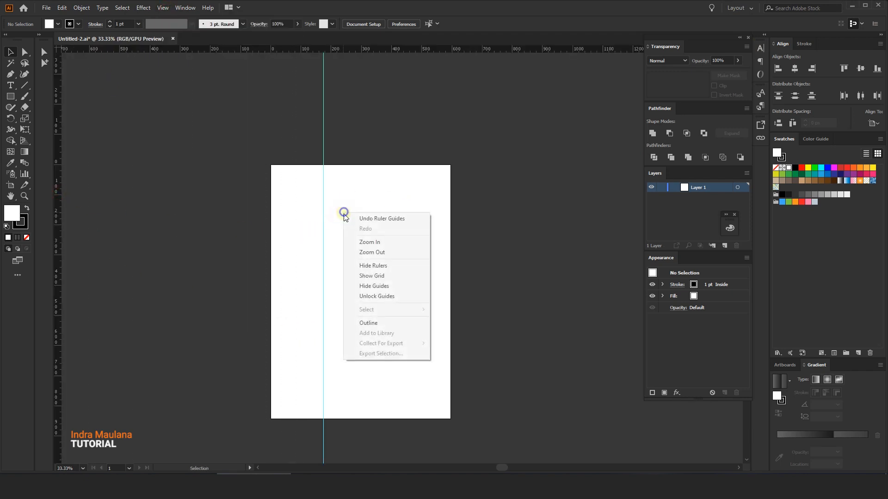
left_click(363, 294)
left_click_drag(339, 93, 287, 167)
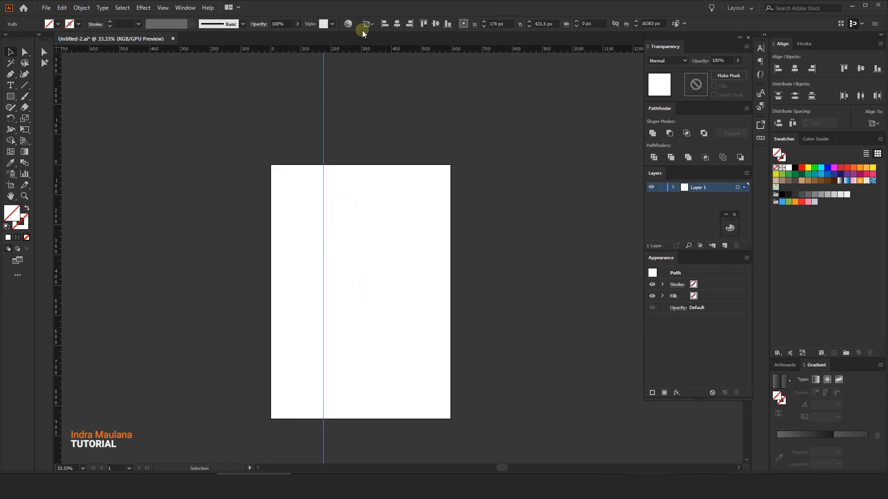
left_click(397, 24)
right_click(337, 114)
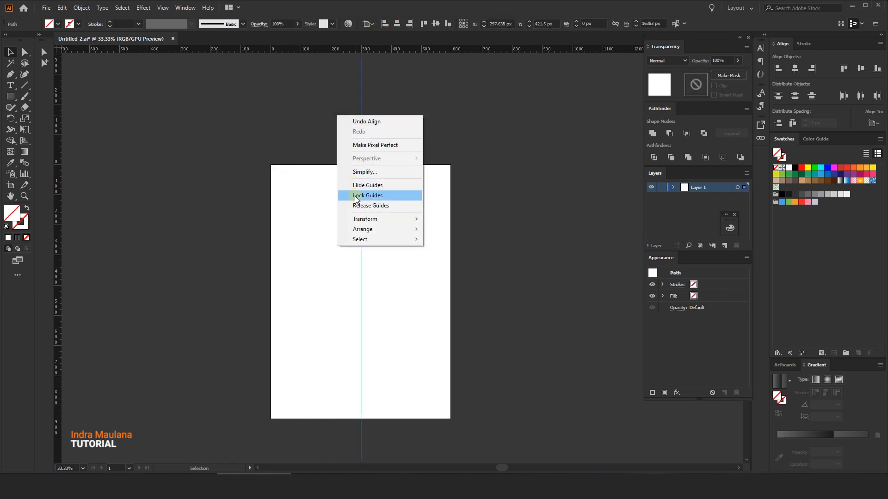
left_click(356, 199)
left_click_drag(410, 218, 408, 218)
Step: Draw a 595 × 842 px rectangle covering the whole artboard and fill it with near-black gray
left_click(9, 98)
left_click(10, 97)
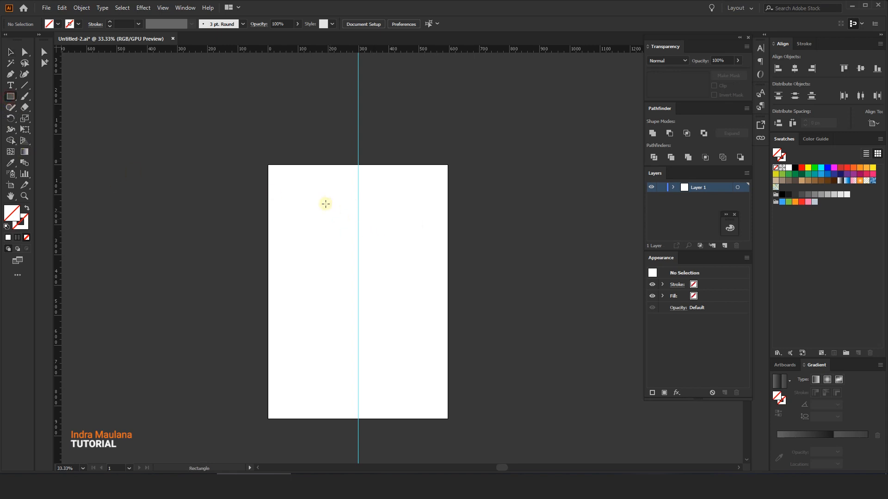
left_click_drag(268, 165, 447, 418)
left_click(11, 52)
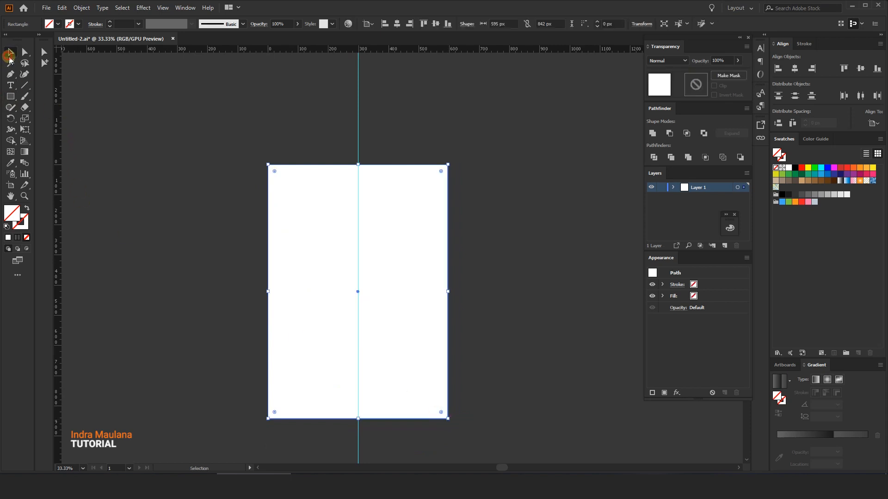
left_click(789, 193)
left_click(572, 149)
Step: Copy the near-black background rectangle and paste the copy directly in front of it
left_click(402, 232)
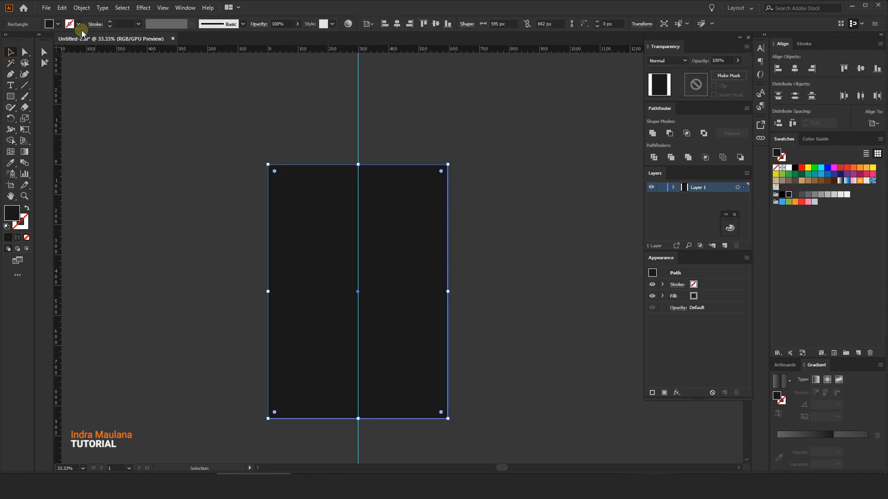
left_click(62, 7)
left_click(77, 52)
left_click(61, 8)
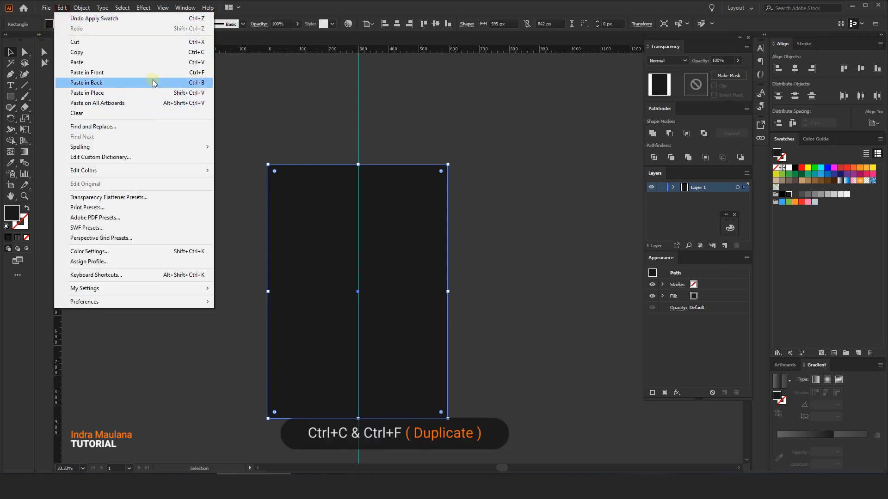
left_click(154, 72)
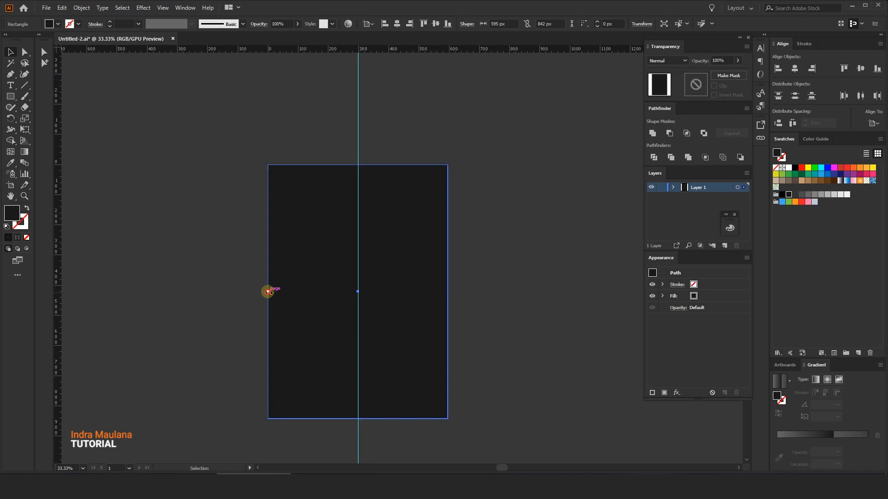
Step: Narrow the pasted copy to 297 px, covering the artboard's right half, and fill it with dark gray
left_click_drag(268, 292, 357, 295)
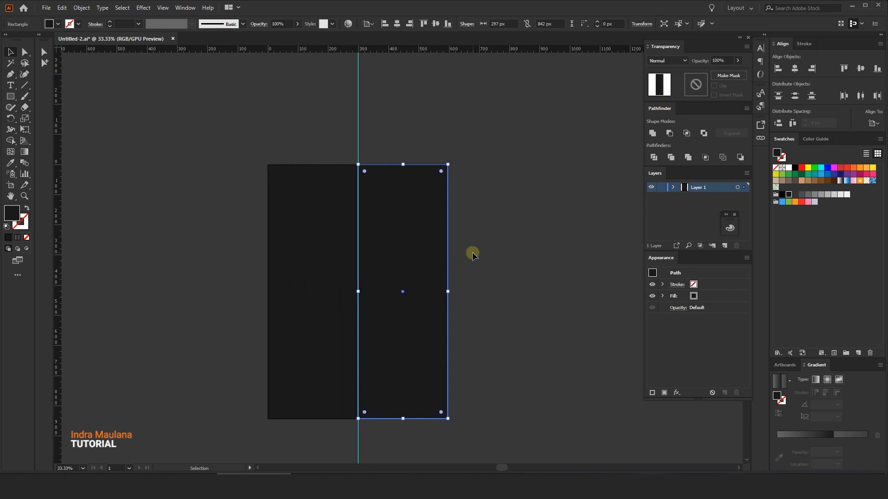
left_click(801, 195)
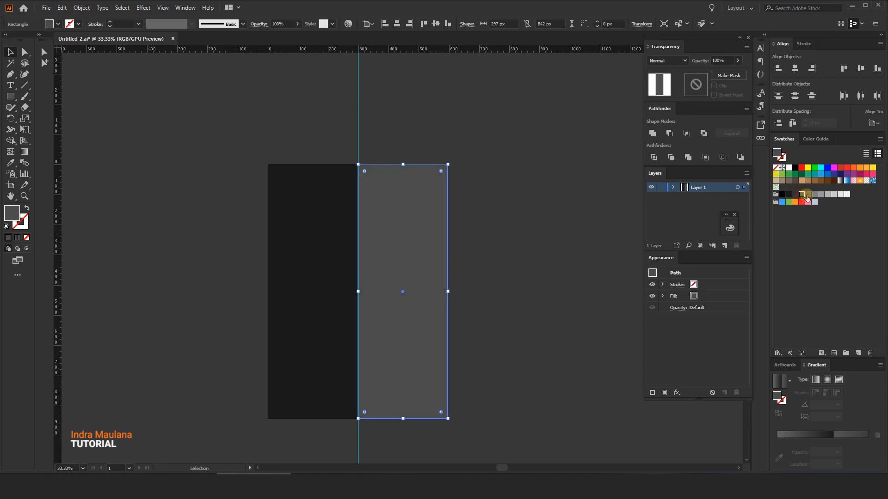
left_click(557, 194)
Step: Draw a rectangle about 178 × 402 px on the black half, with its right edge on the center guide
scroll(540, 246, "down", 1)
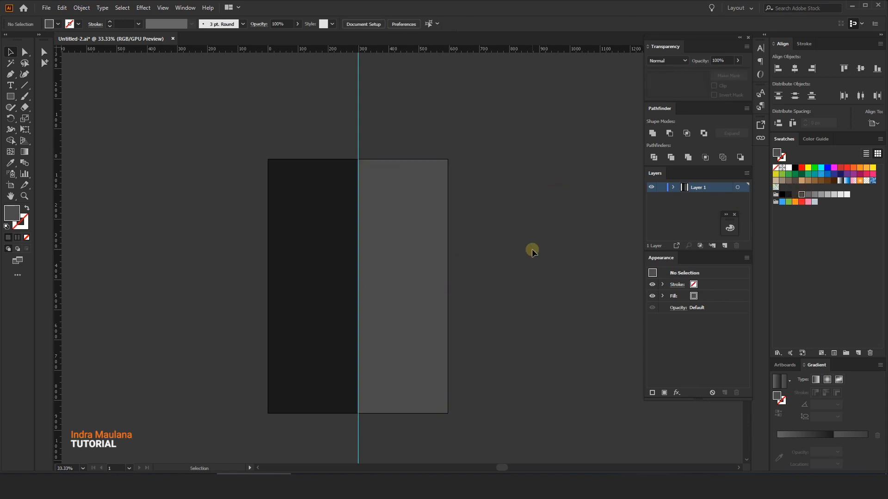
scroll(517, 259, "left", 1)
left_click(11, 96)
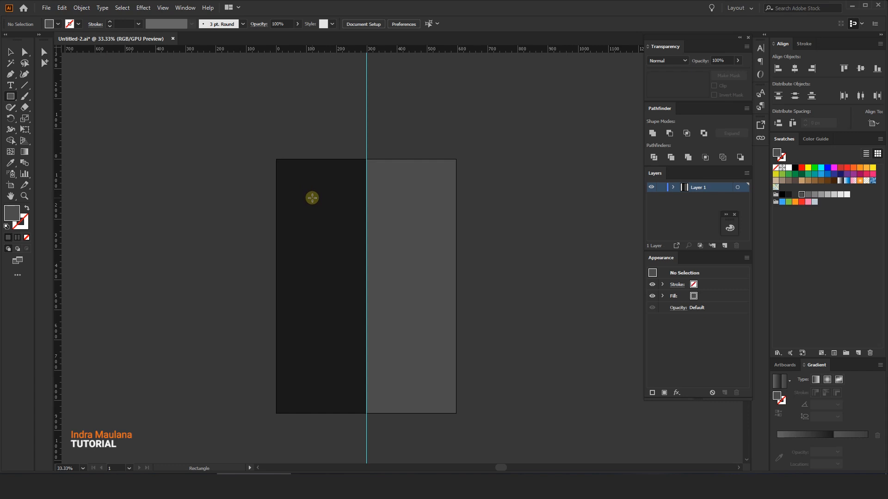
left_click_drag(312, 198, 366, 319)
key("v")
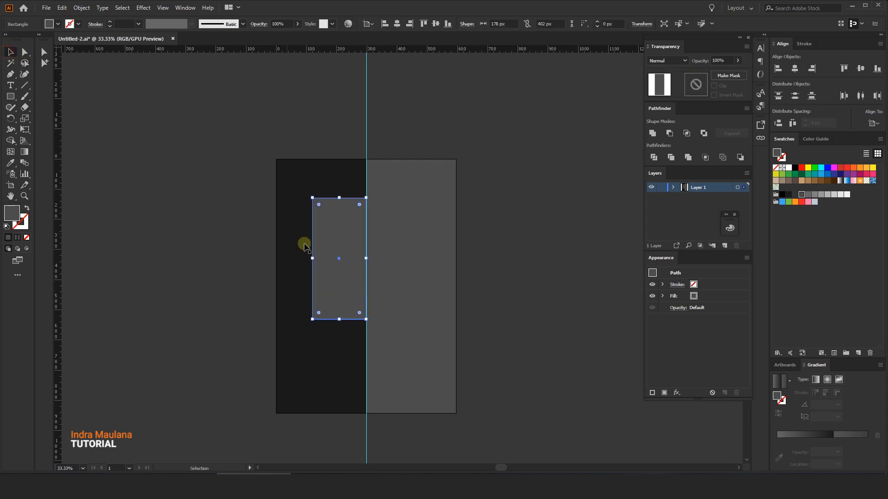
Step: Fill the new rectangle with light gray and narrow it from its left edge to about 105 px wide
left_click_drag(312, 260, 328, 261)
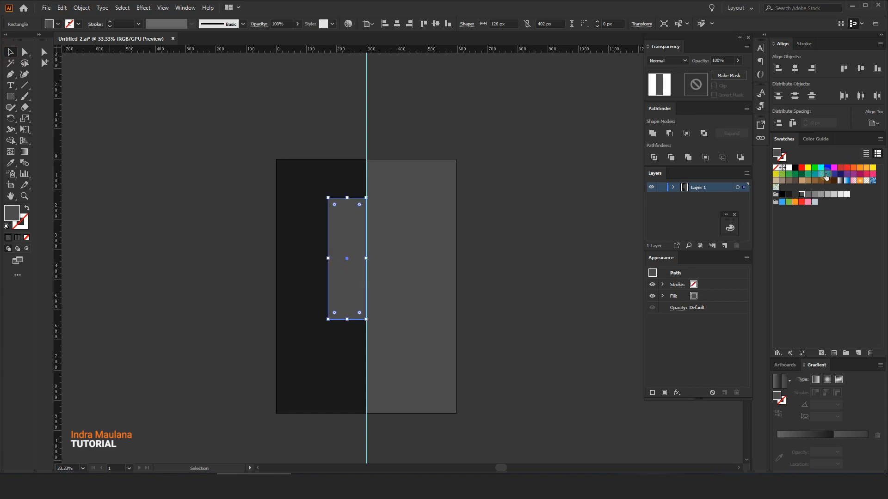
left_click(833, 197)
left_click(535, 204)
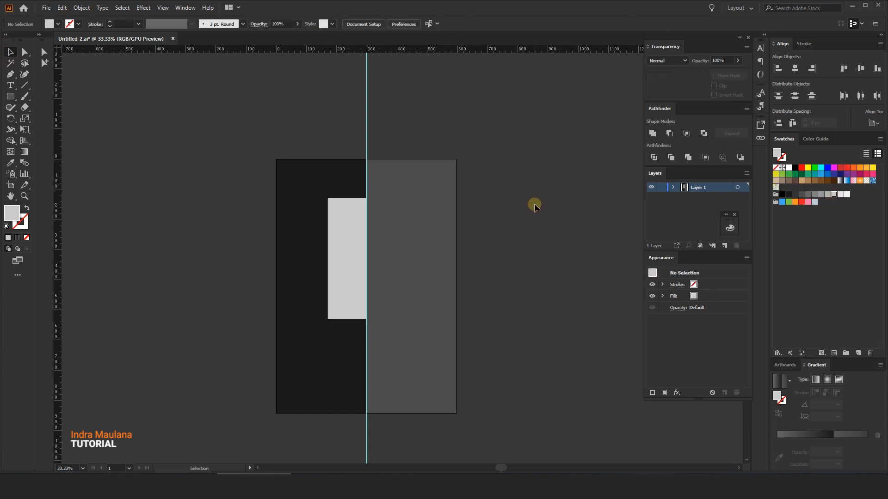
left_click(359, 227)
left_click_drag(328, 259, 334, 261)
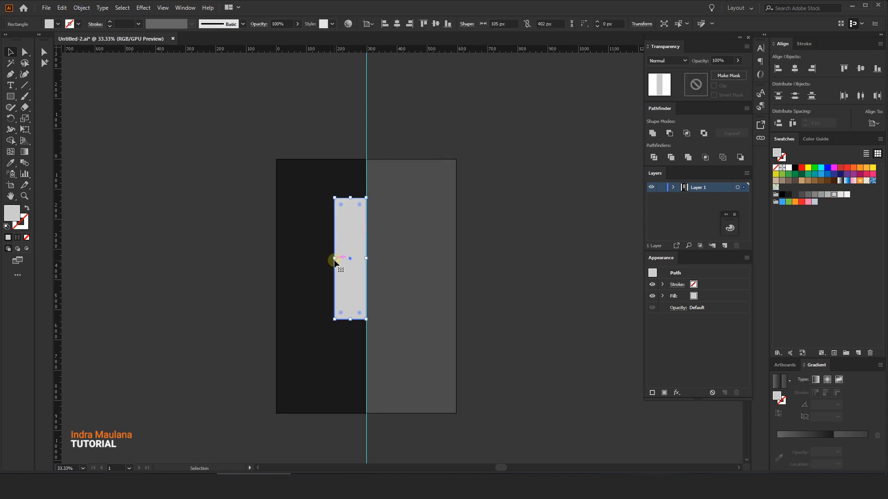
left_click(495, 218)
Step: Duplicate the light gray rectangle twice to the right so that three copies stand edge to edge
left_click(338, 221)
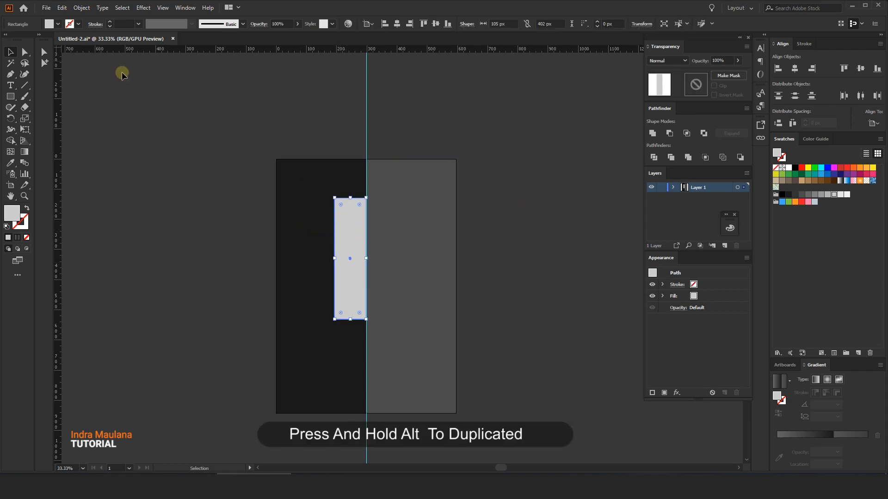
left_click_drag(354, 237, 384, 237)
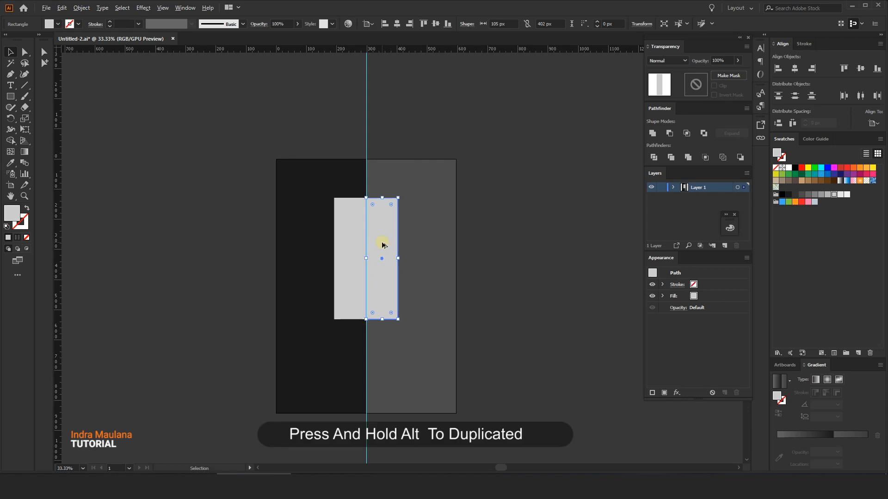
left_click_drag(383, 245, 413, 247)
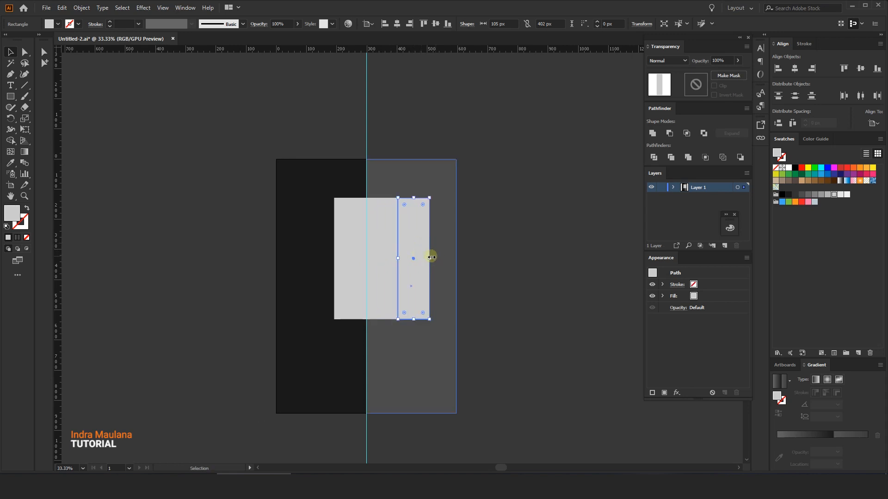
Step: Widen the rightmost light rectangle to about 158 px and lengthen the middle and right rectangles downward to about 497 px
left_click_drag(431, 257, 446, 258)
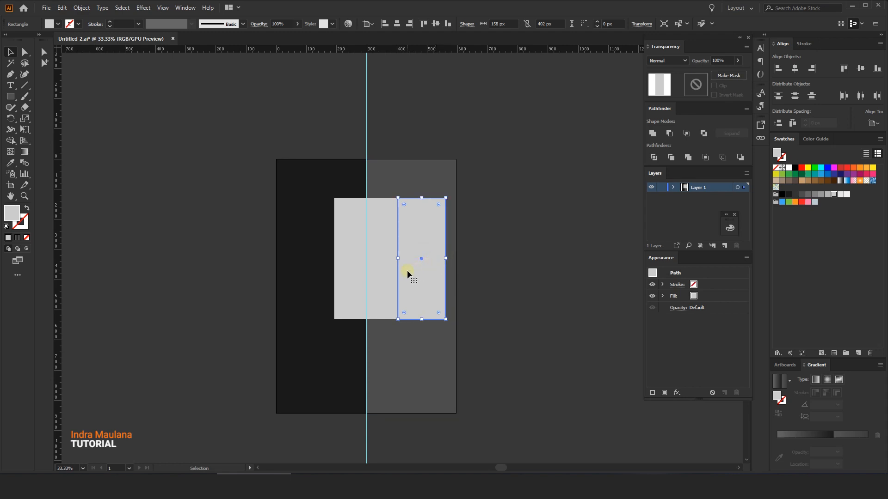
left_click(390, 313, "shift")
left_click_drag(405, 319, 402, 347)
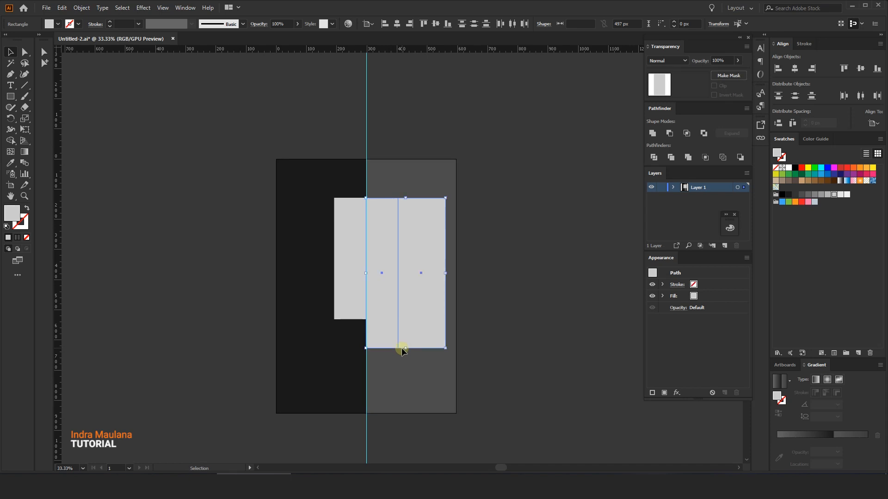
left_click(491, 303)
Step: Lengthen the rightmost rectangle downward to about 568 px and widen it slightly toward the artboard's right edge
left_click(433, 316)
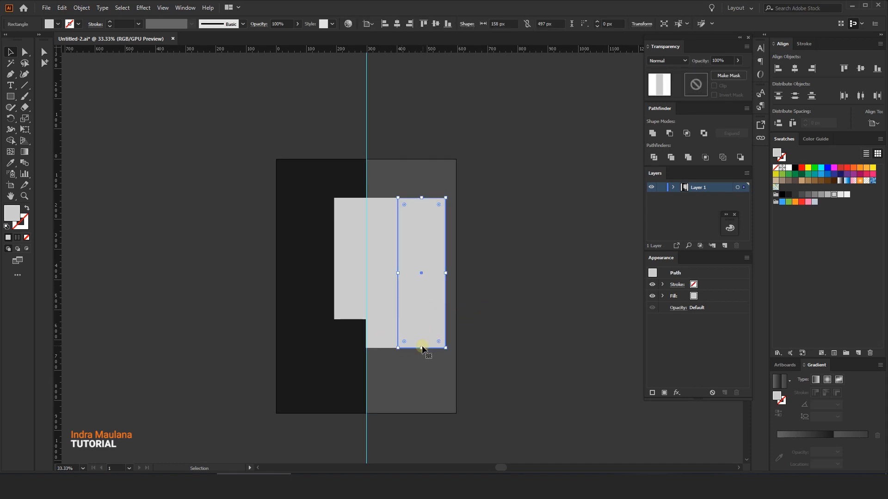
left_click_drag(422, 349, 421, 369)
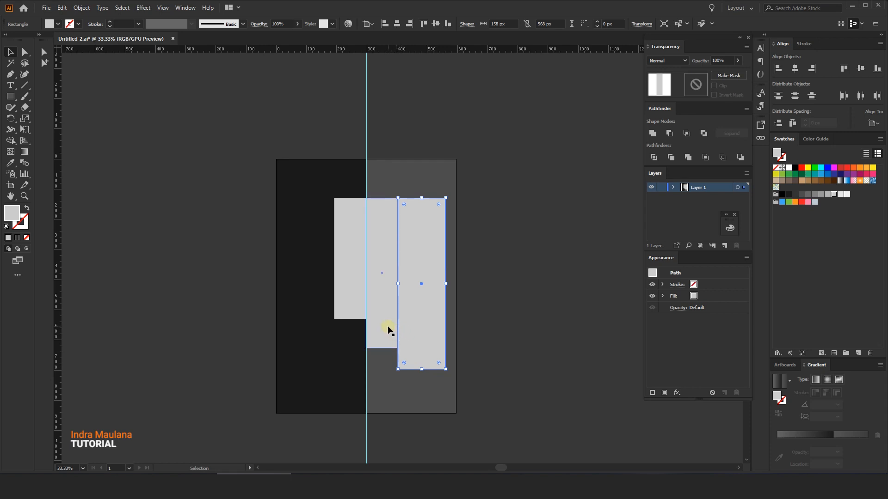
left_click_drag(445, 284, 450, 284)
left_click(389, 296, "shift")
left_click(353, 272, "shift")
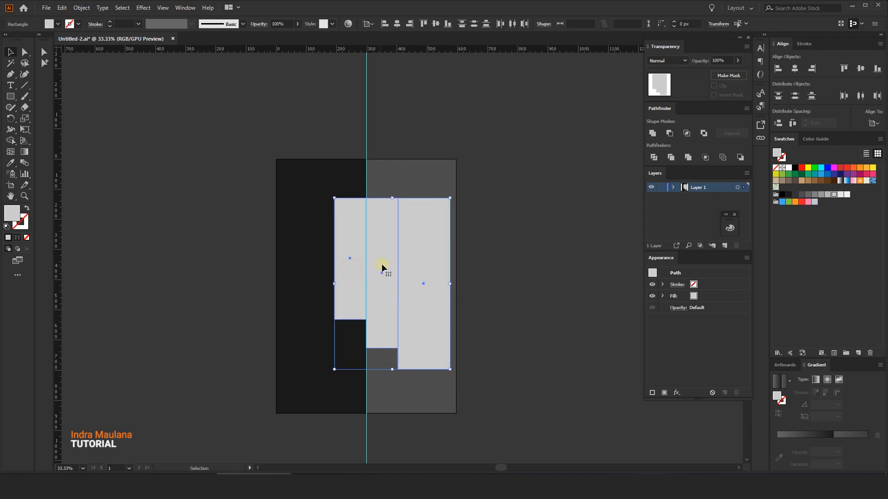
left_click(460, 230)
Step: Widen the left rectangle slightly leftward and shift the middle–right boundary left, making those two rectangles about 92 px and 186 px wide
left_click(345, 255)
left_click_drag(333, 258, 330, 257)
left_click(387, 268)
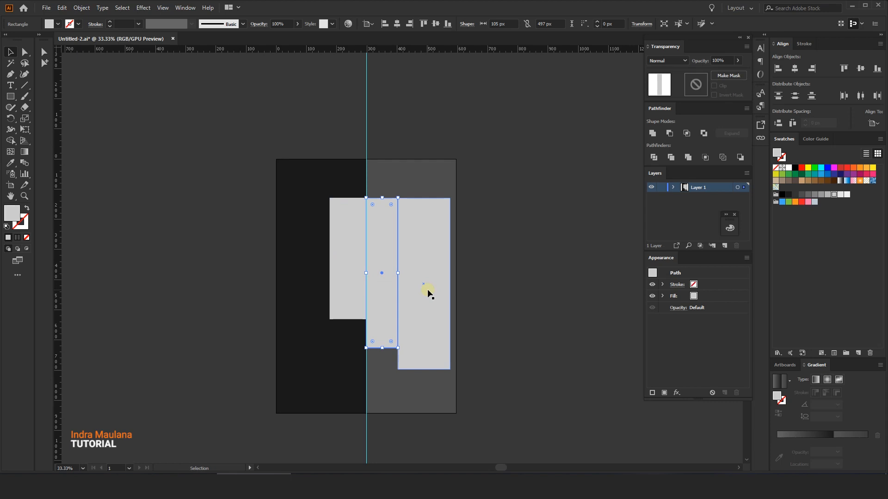
left_click_drag(399, 273, 394, 287)
left_click(399, 279)
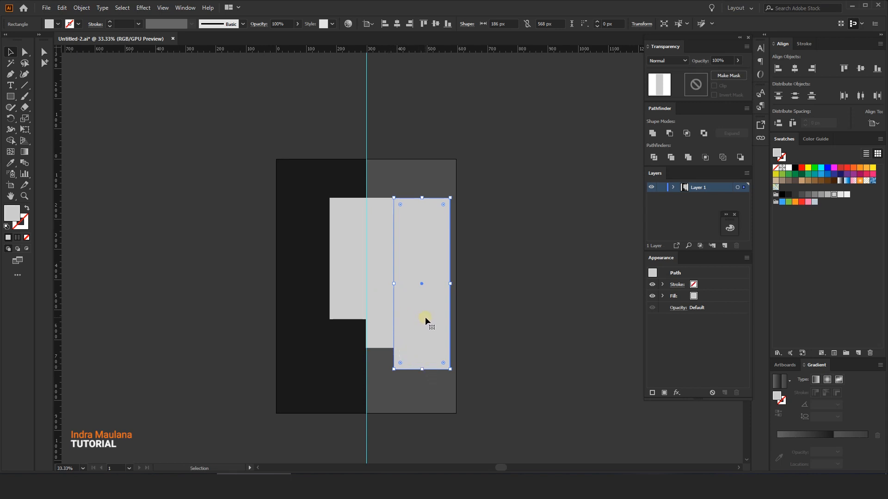
Step: Shorten the right rectangle to about 513 px and the middle one to about 402 px, level with the left rectangle
left_click_drag(428, 365, 423, 354)
left_click(379, 331)
left_click_drag(380, 350, 380, 338)
left_click(404, 342)
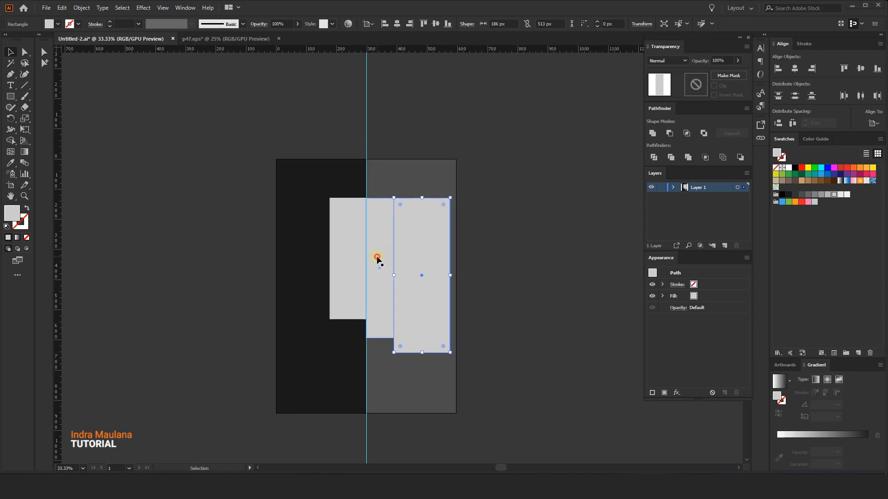
left_click(380, 335)
left_click_drag(381, 339, 378, 319)
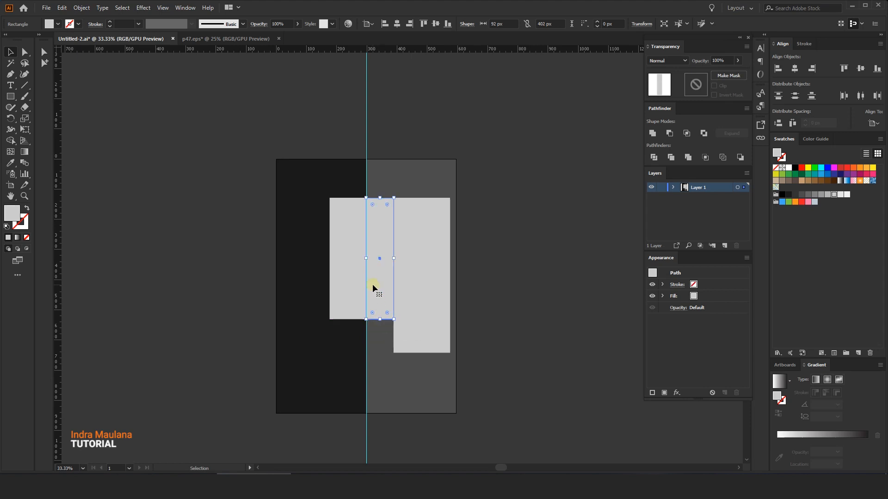
Step: Delete the middle rectangle and widen the left one across the gap to the right rectangle's edge
key("Delete")
left_click(341, 289)
left_click_drag(368, 260, 394, 258)
Step: Shorten the right rectangle to about 474 px high and narrow it from its right edge to about 177 px wide
left_click(416, 277)
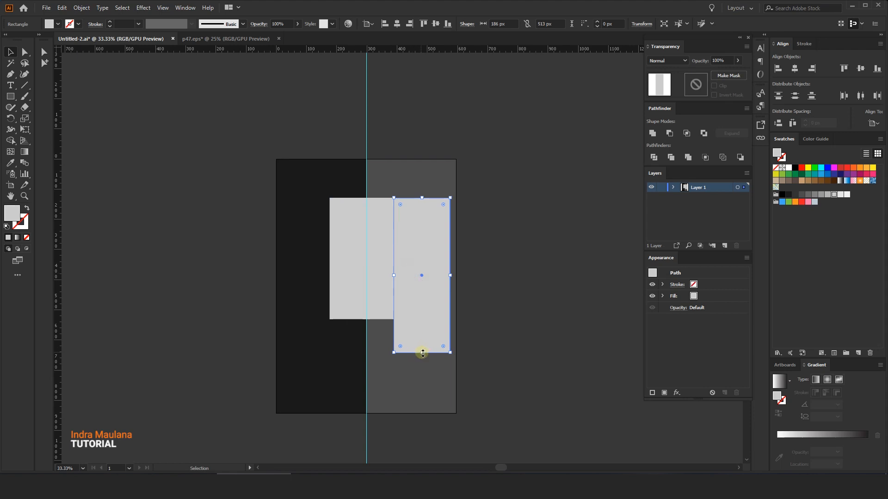
left_click_drag(421, 352, 420, 342)
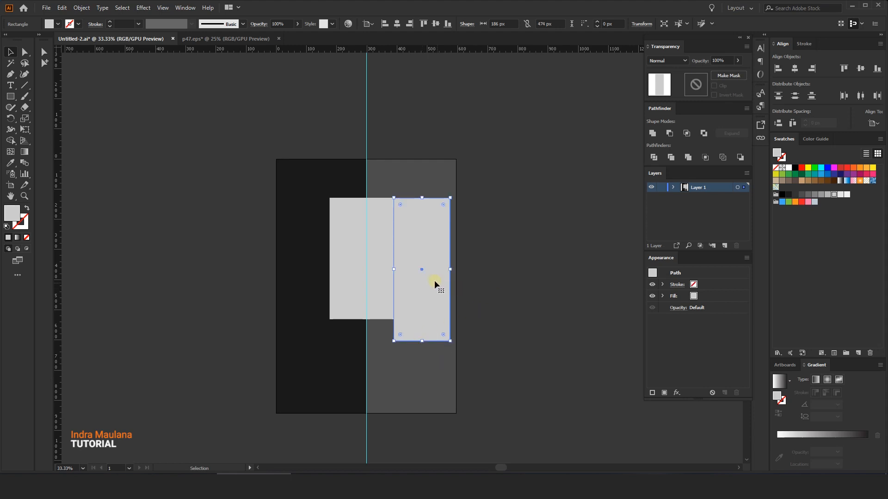
scroll(432, 275, "up", 2)
left_click_drag(466, 265, 459, 264)
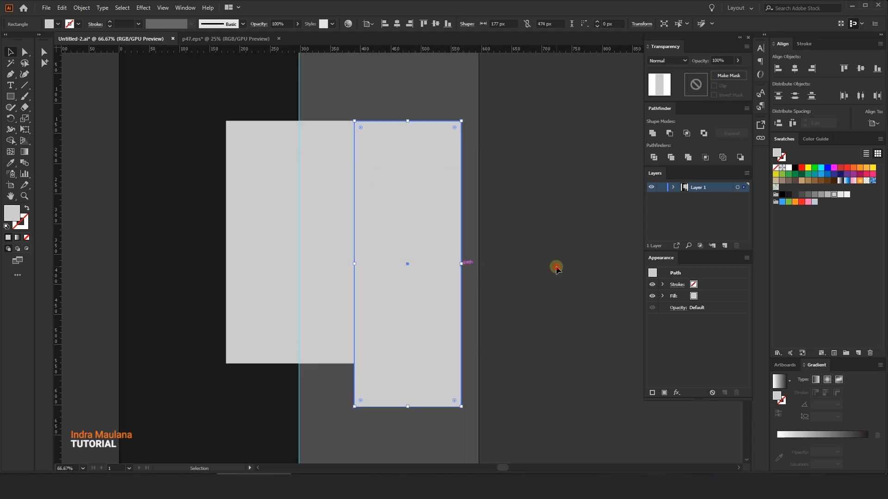
left_click(557, 264)
scroll(550, 265, "down", 2)
scroll(502, 292, "down", 1)
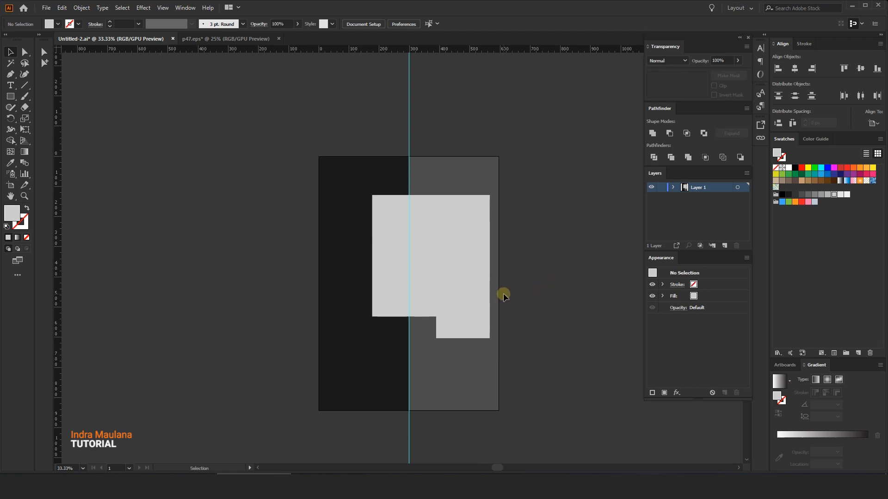
Step: Unite the two adjoining light gray rectangles into a single stepped shape
left_click(456, 289)
left_click(429, 292, "shift")
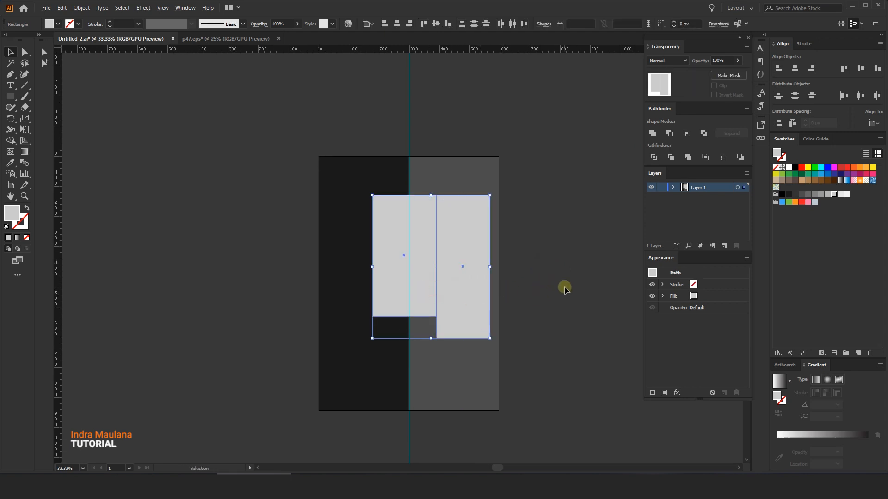
left_click(566, 286)
left_click(466, 275)
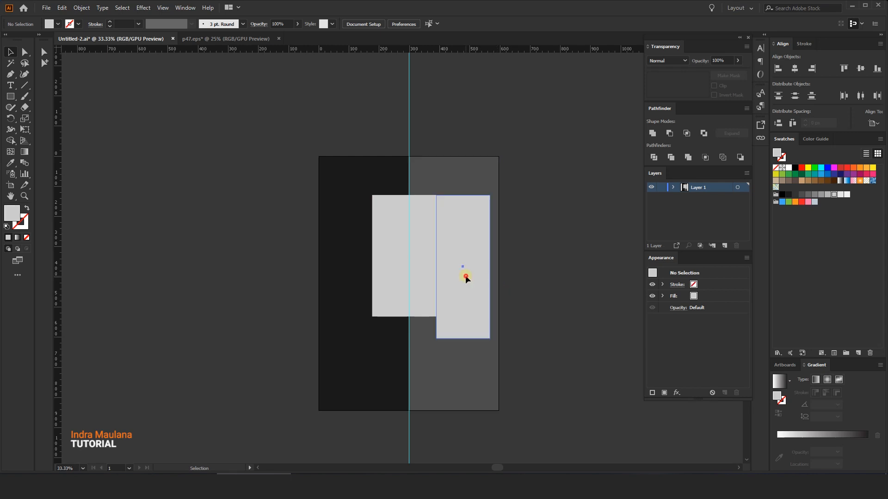
left_click(408, 279, "shift")
left_click(653, 133)
left_click(593, 218)
left_click(475, 257)
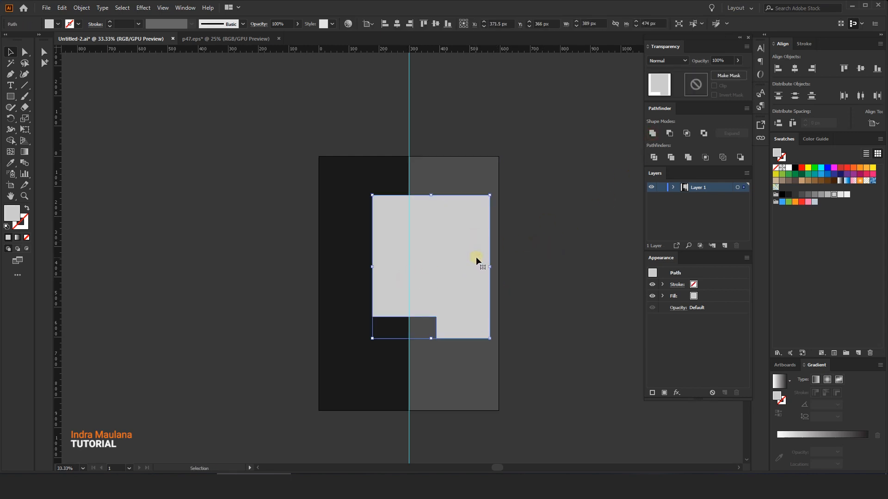
key("shift+Left")
key("shift+Right")
key("shift+Left")
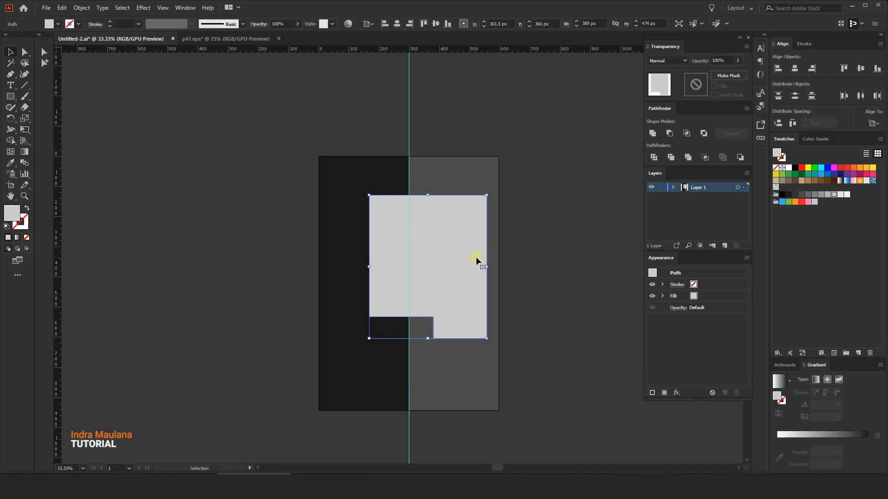
key("shift+Right")
left_click(581, 175)
left_click(389, 249)
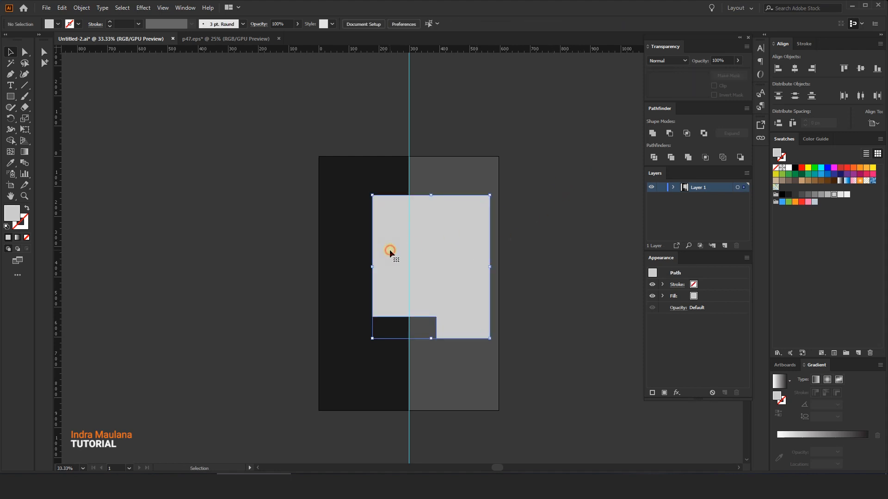
left_click(248, 125)
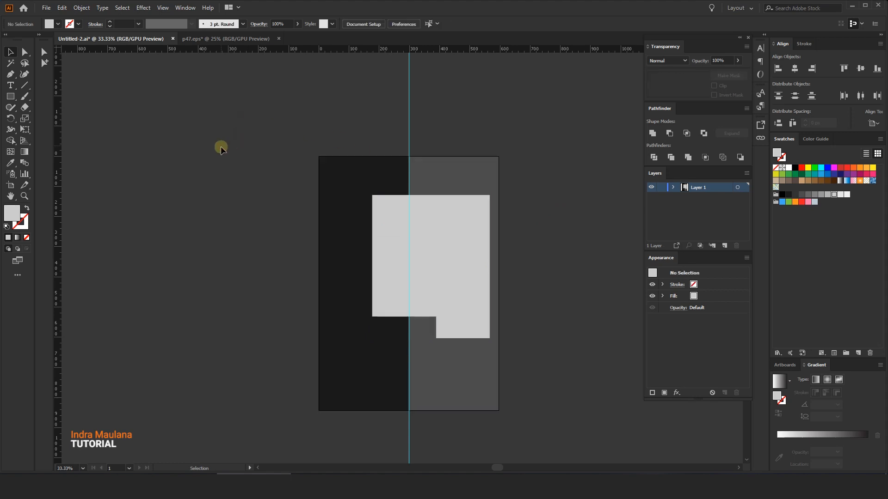
Step: Move the left edge of the united gray shape inward, narrowing the shape to about 367 px
left_click_drag(232, 157, 229, 155)
left_click(24, 51)
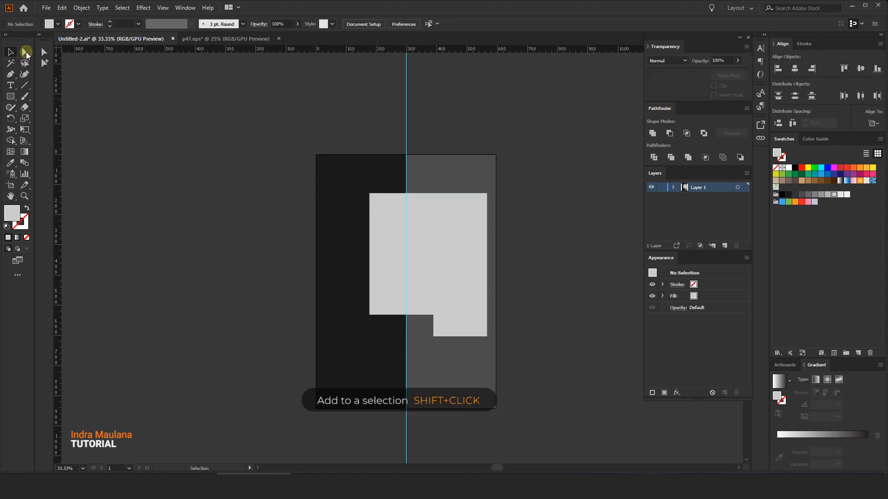
left_click_drag(370, 312, 375, 316)
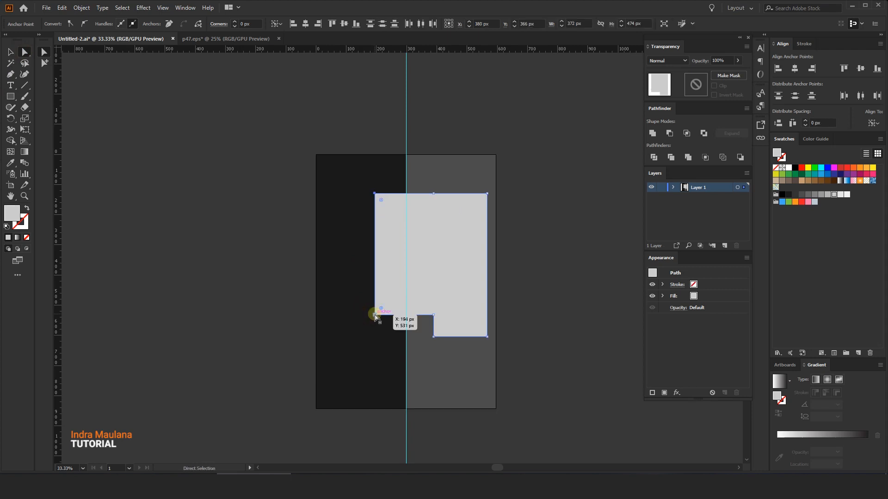
left_click_drag(375, 316, 376, 315)
left_click(427, 123)
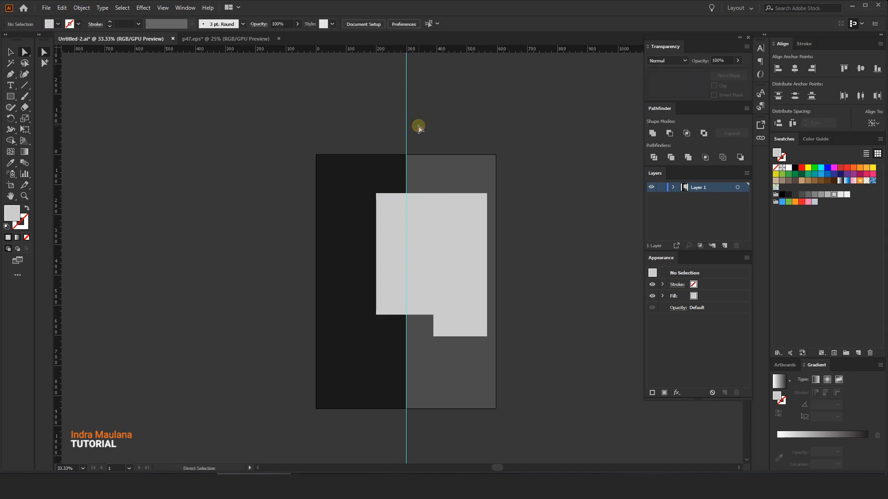
left_click(10, 52)
scroll(241, 134, "down", 1)
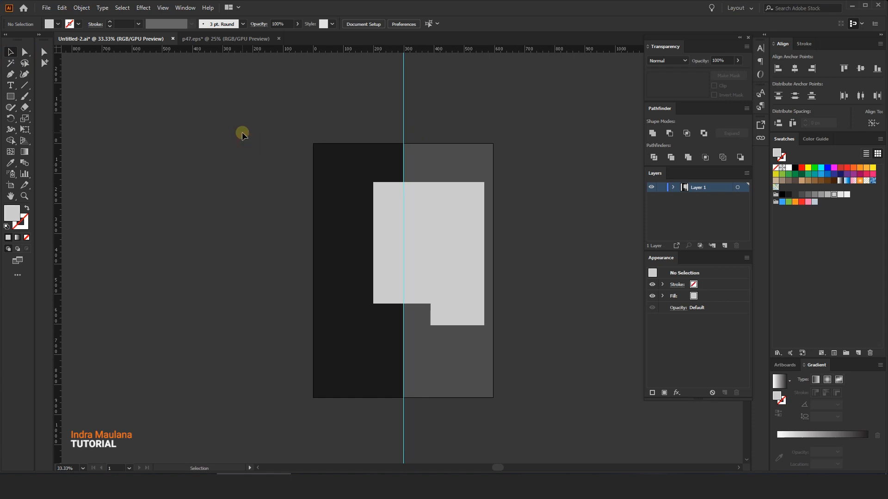
scroll(241, 134, "up", 1)
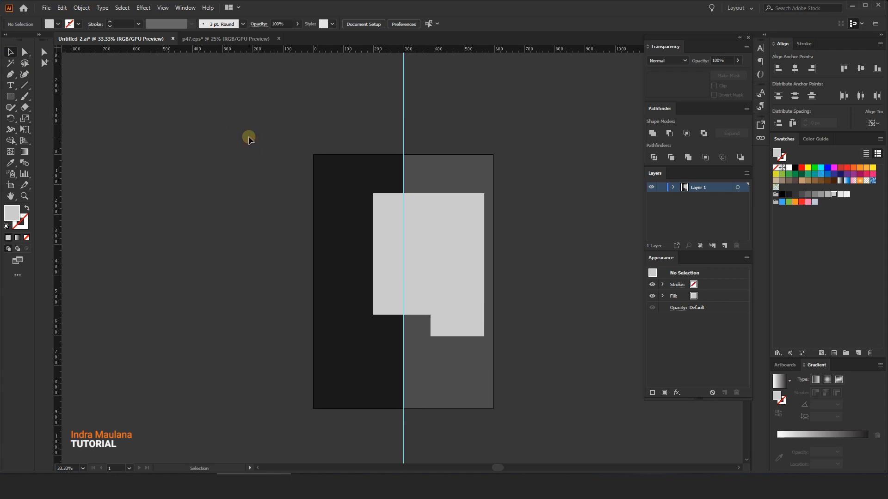
scroll(264, 164, "down", 2)
left_click_drag(281, 164, 274, 161)
scroll(275, 183, "down", 2)
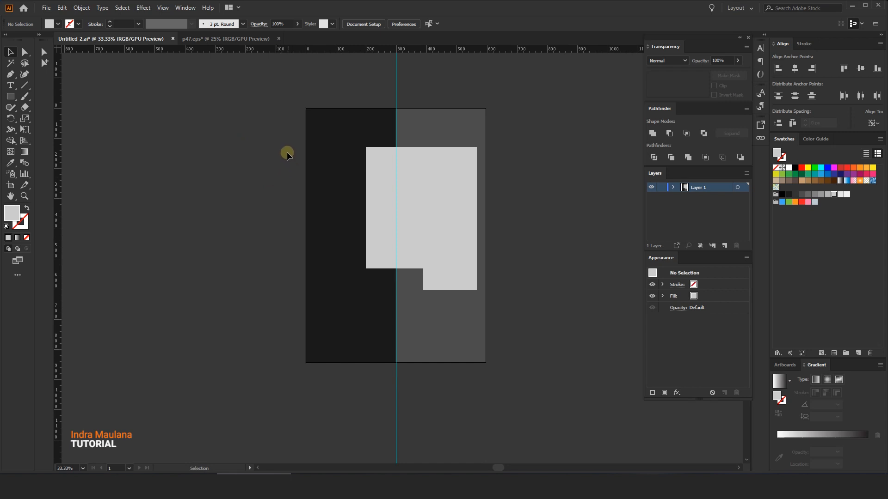
scroll(287, 152, "up", 2)
left_click_drag(293, 148, 281, 138)
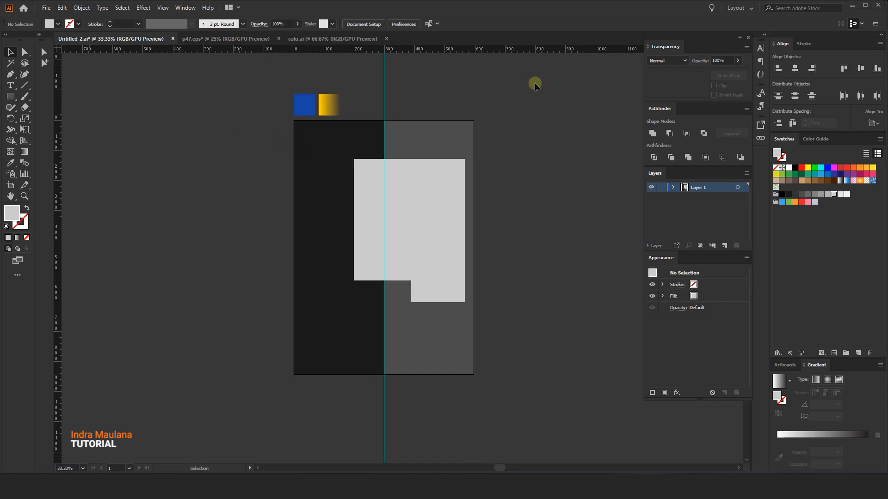
Step: Fill the dark background rectangle with the blue sampled from the color square above the artboard, #1745A5
left_click(313, 153)
left_click(10, 163)
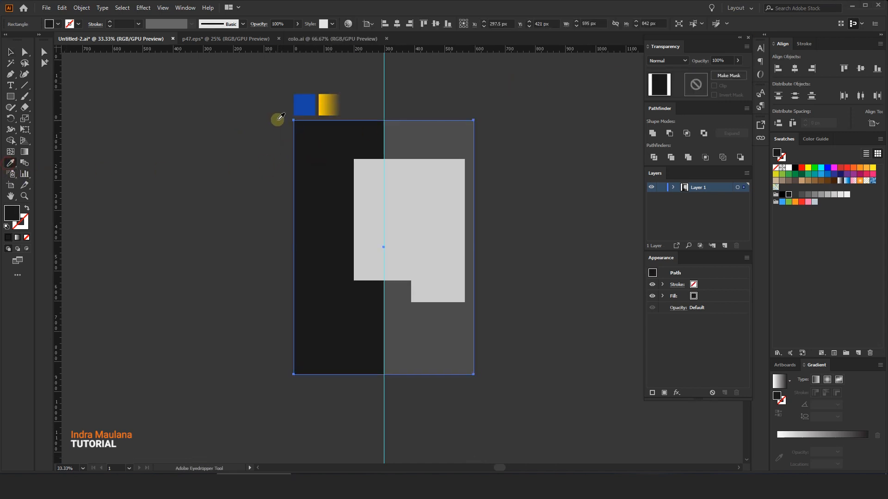
left_click(304, 104)
left_click(10, 52)
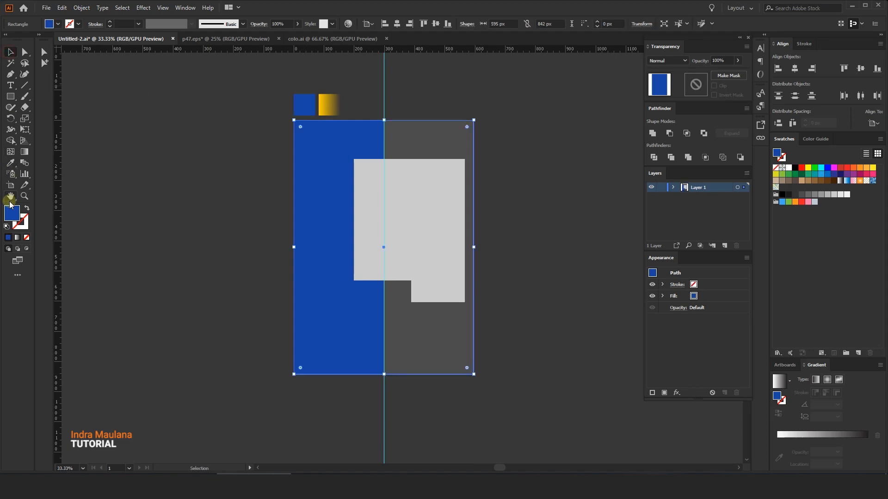
double_click(14, 214)
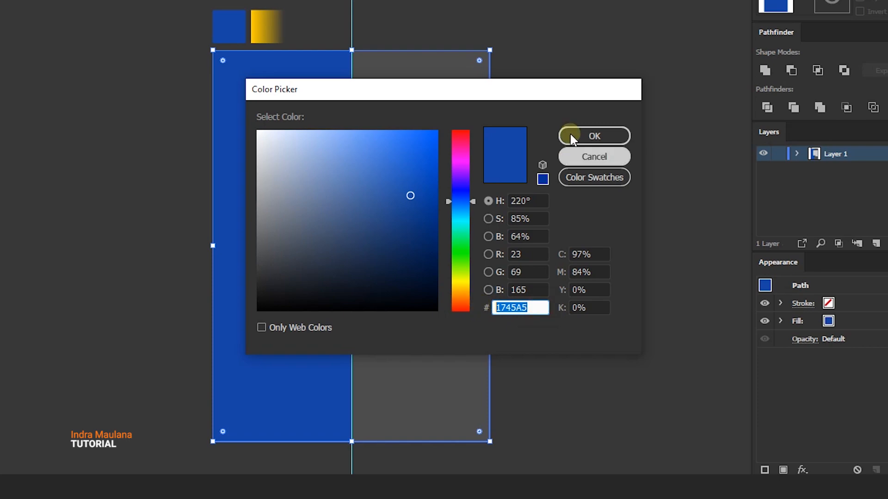
left_click(583, 134)
left_click(630, 123)
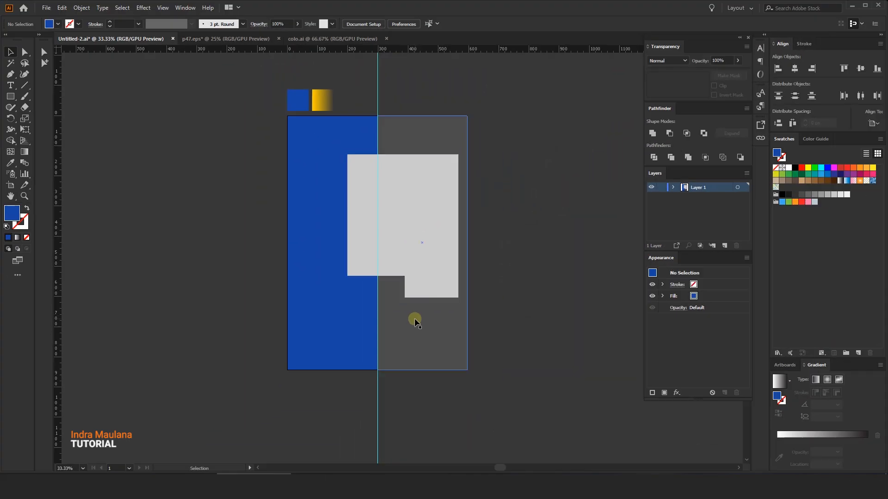
Step: Fill the background's right half with the yellow fading gradient sampled from the square above the artboard
left_click(418, 323)
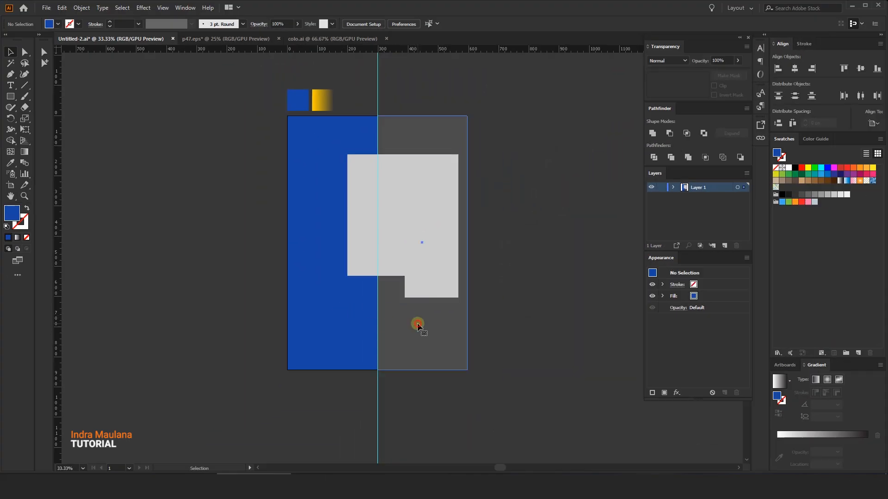
left_click(323, 100)
left_click(10, 51)
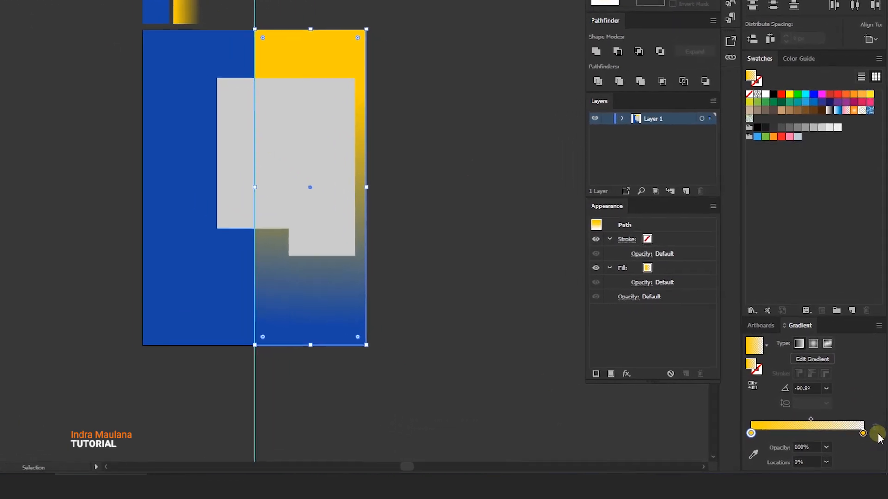
Step: Examine the color and opacity settings of both stops in the right background's yellow gradient
left_click(867, 440)
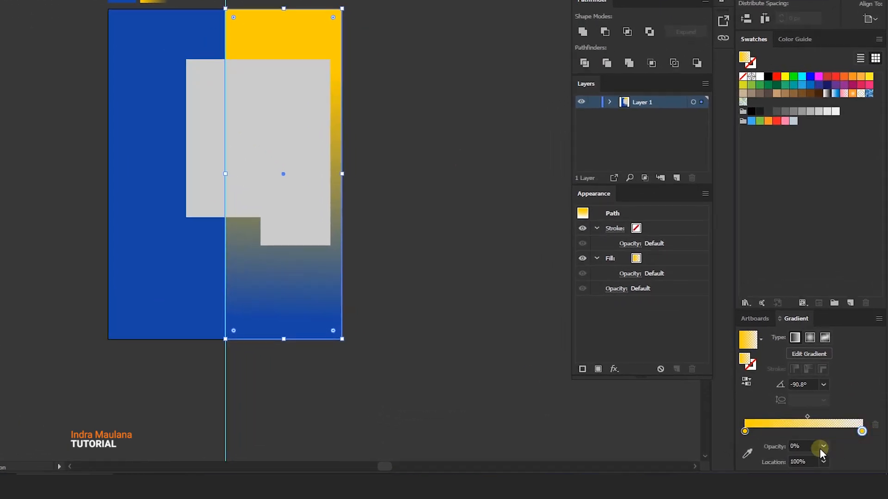
double_click(863, 432)
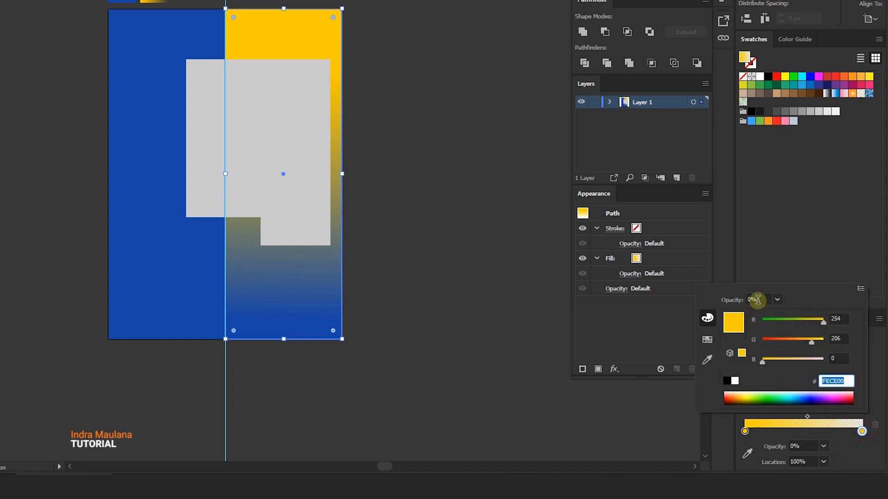
left_click(777, 300)
left_click(784, 309)
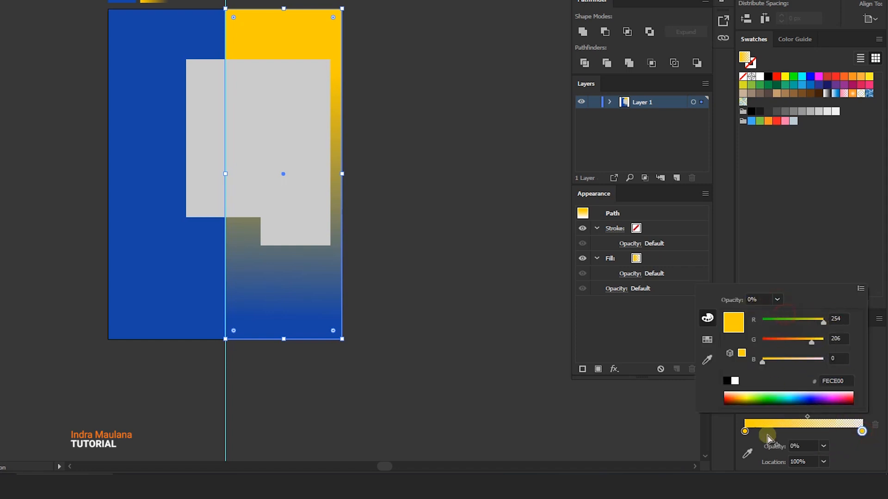
left_click(744, 431)
left_click(745, 431)
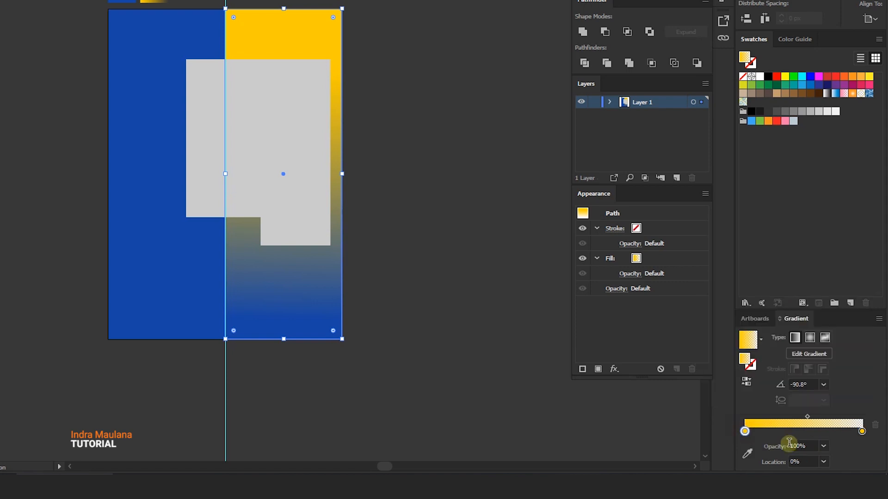
left_click(823, 446)
left_click(744, 432)
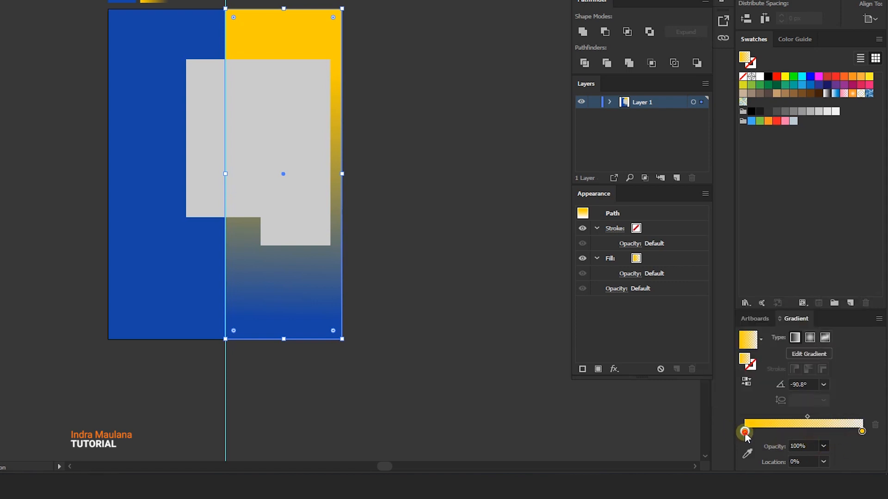
double_click(745, 431)
left_click_drag(847, 383, 789, 384)
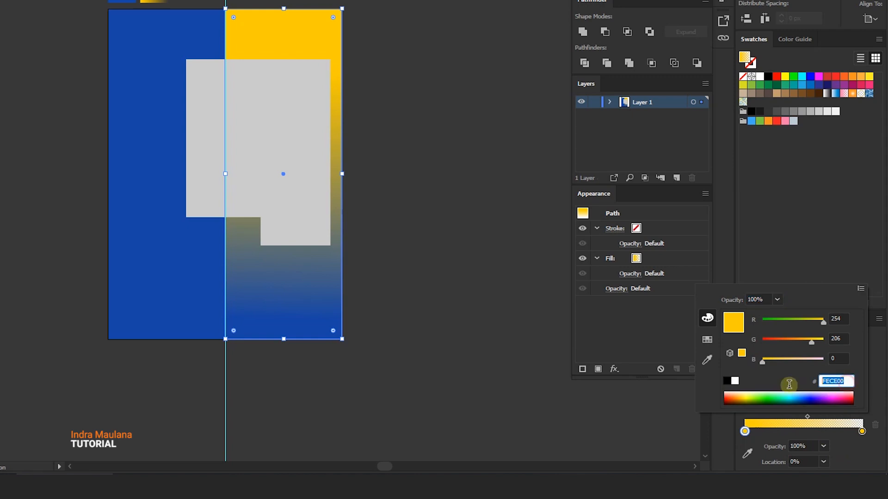
left_click(416, 291)
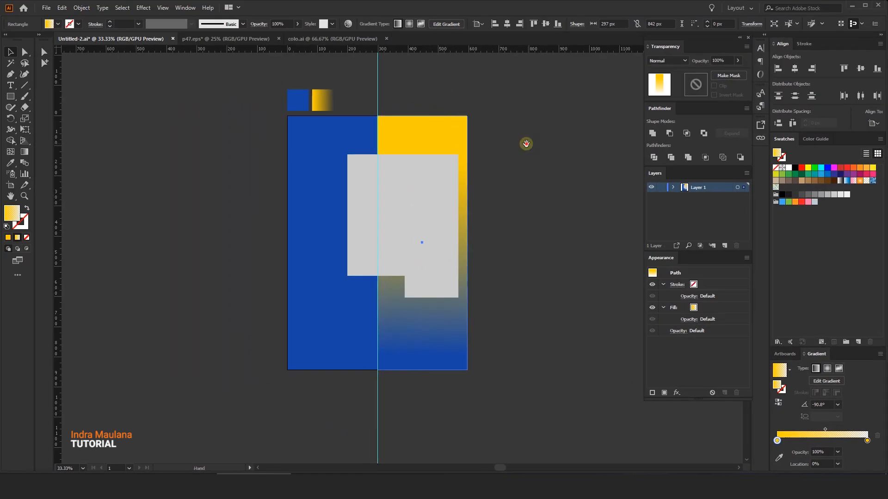
Step: Redraw the right background's gradient vertically from its upper to its lower edge and shift the midpoint toward the transparent end
left_click(25, 152)
mouse_move(404, 105)
left_mouse_down()
mouse_move(391, 363)
mouse_move(403, 357)
left_mouse_up()
mouse_move(409, 288)
left_mouse_down()
mouse_move(408, 303)
mouse_move(408, 280)
left_mouse_up()
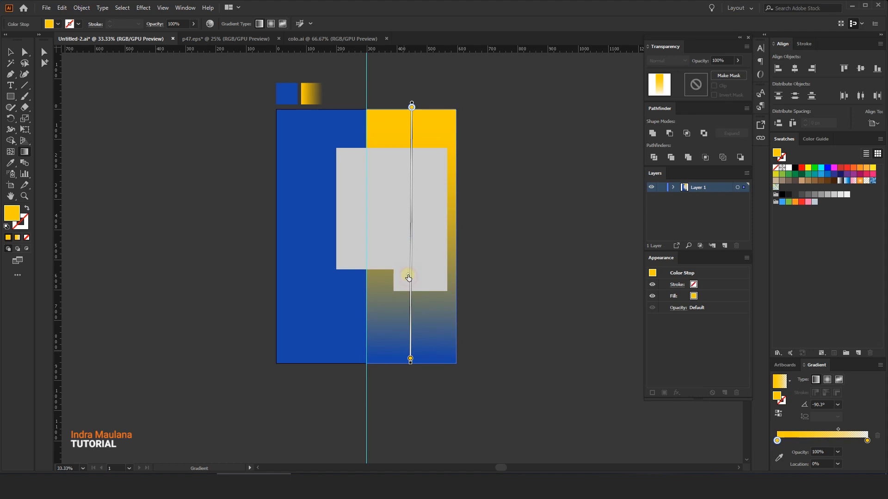
left_click(10, 58)
left_click(125, 171)
Step: Duplicate the united gray shape in front of itself at the same position
left_click(379, 162)
left_click(62, 8)
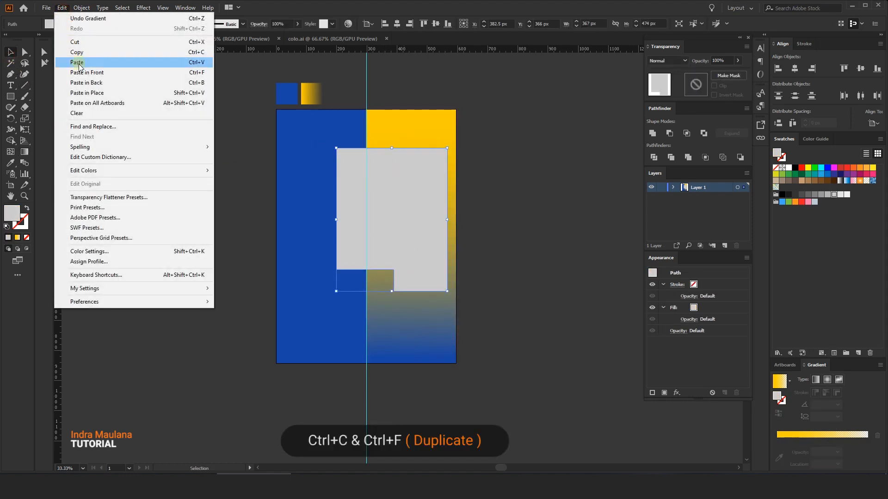
left_click(76, 52)
left_click(62, 8)
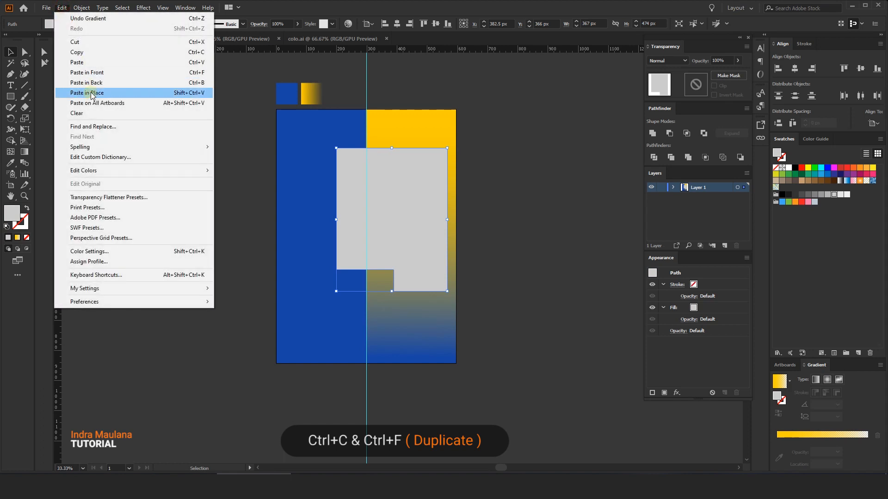
left_click(476, 121)
left_click_drag(424, 220, 447, 305)
key("ctrl+z")
left_click(517, 211)
Step: Draw a rectangle about 487 by 697 px covering the gray shape and reaching the poster's right edge
left_click_drag(7, 100, 36, 101)
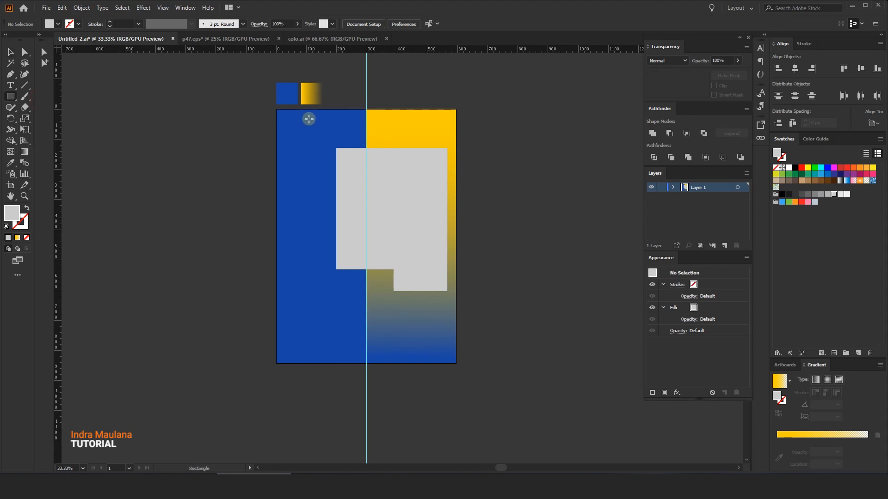
left_click_drag(309, 119, 456, 329)
key("v")
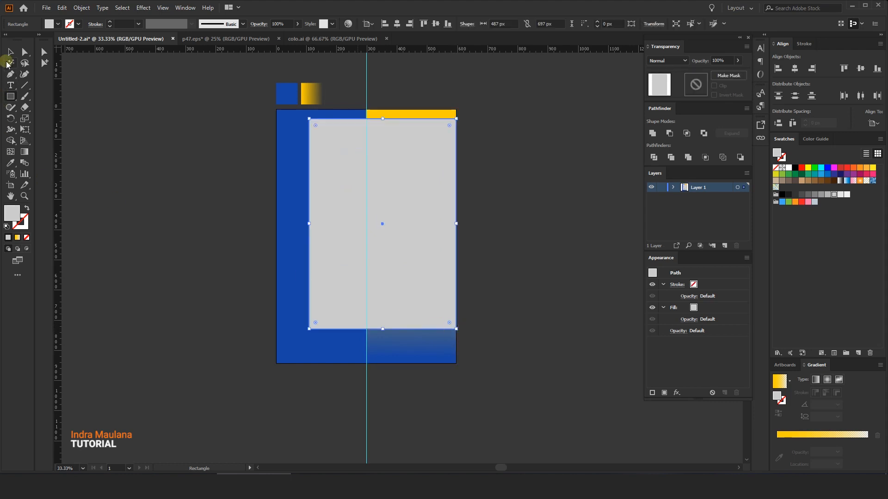
Step: Fill the new rectangle with the White, Black gradient, make it radial and reverse it so black is at the center
left_click(790, 382)
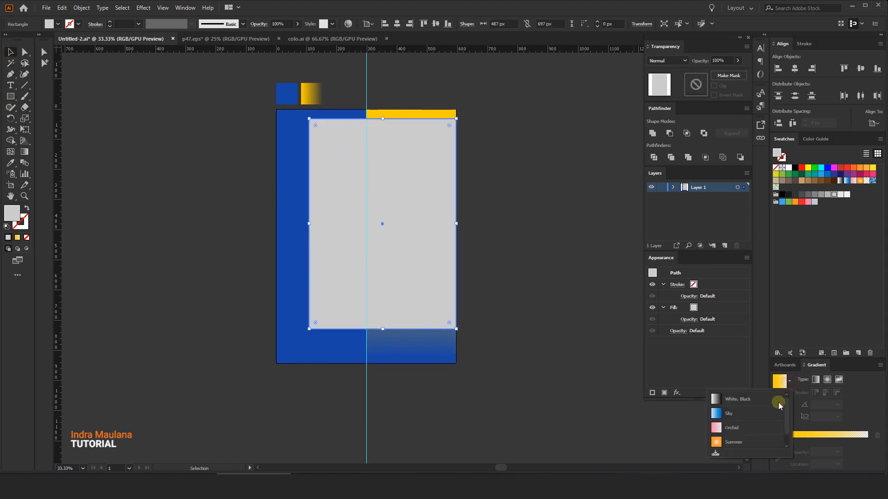
left_click(748, 406)
left_click(827, 369)
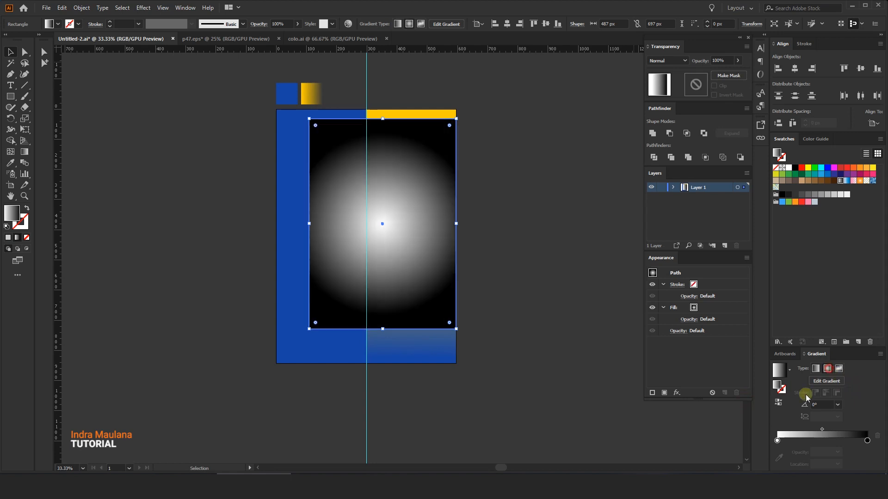
left_click(771, 406)
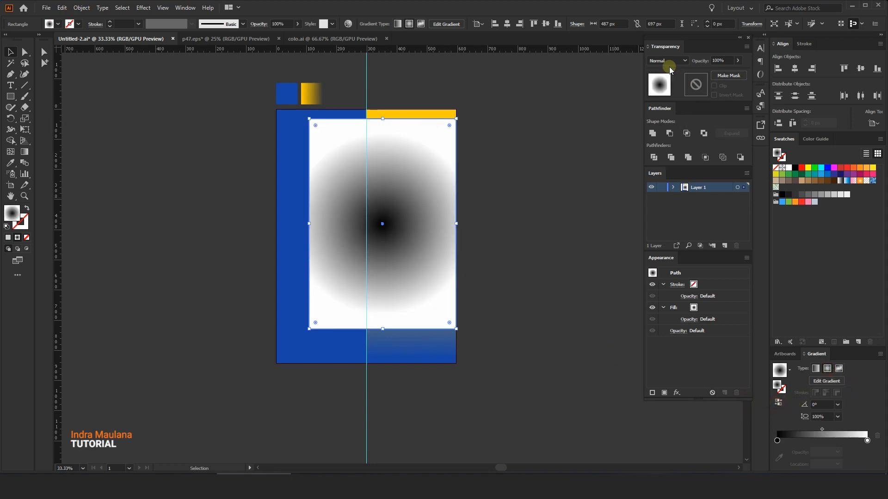
Step: Set the radial gradient rectangle's blending mode to Multiply and recolor its black center stop orange
left_click(671, 61)
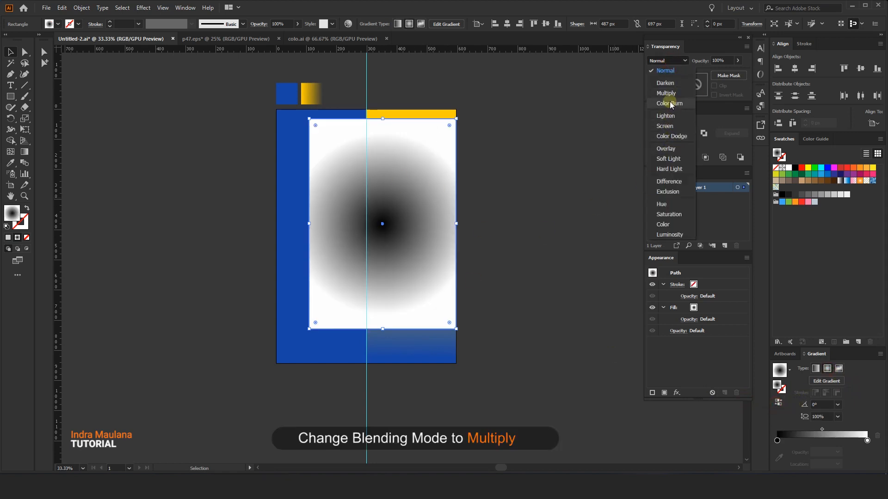
left_click(670, 94)
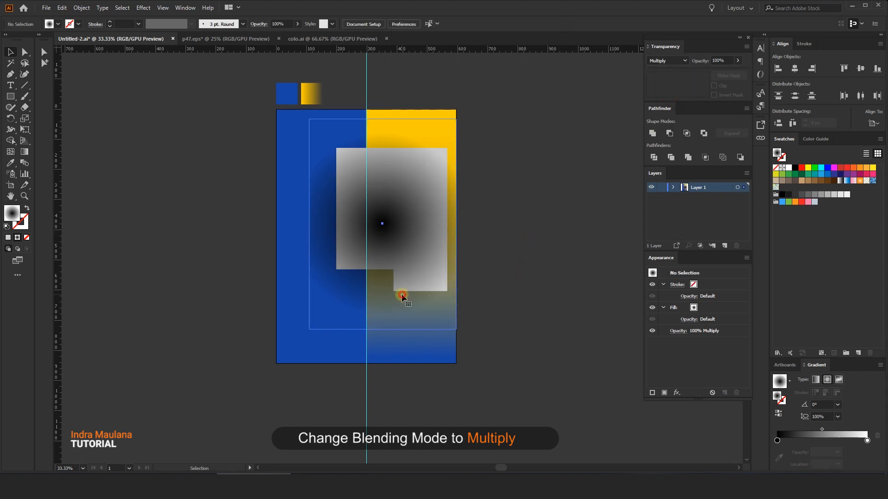
left_click_drag(853, 169, 777, 441)
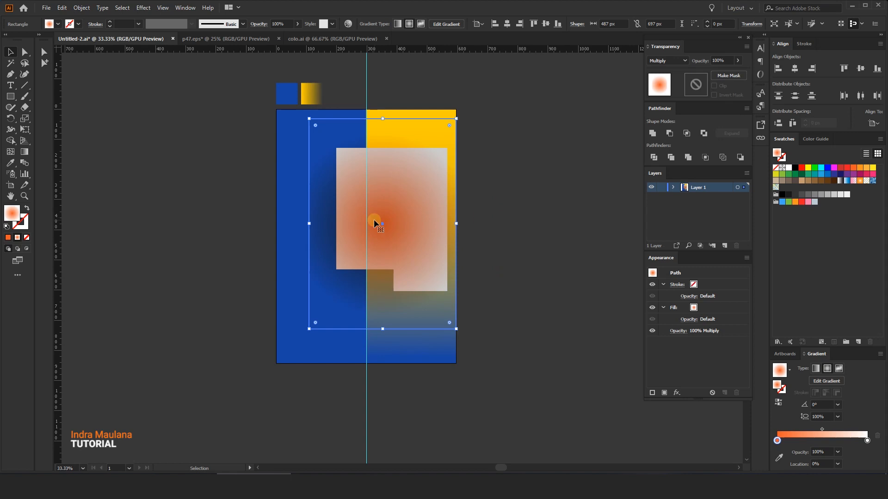
Step: Send the orange radial rectangle backward twice so it sits behind both gray shapes, and extend its lower edge slightly
right_click(399, 184)
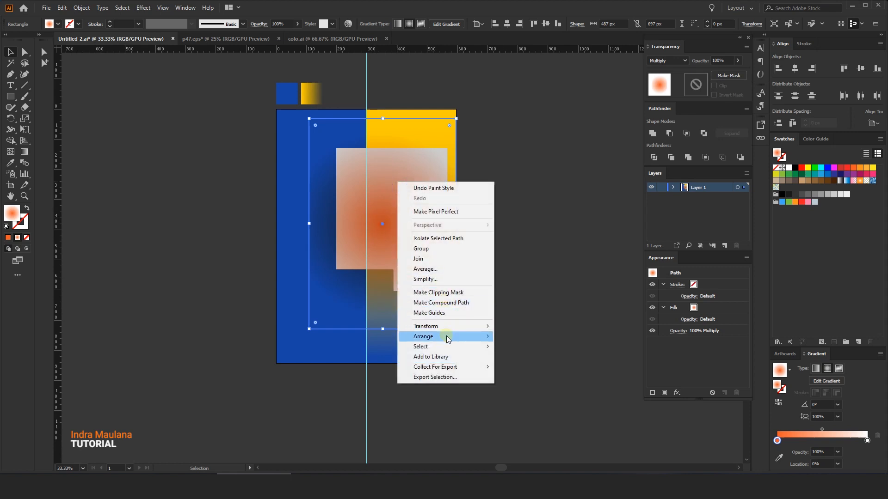
mouse_move(449, 336)
left_click(525, 357)
right_click(397, 198)
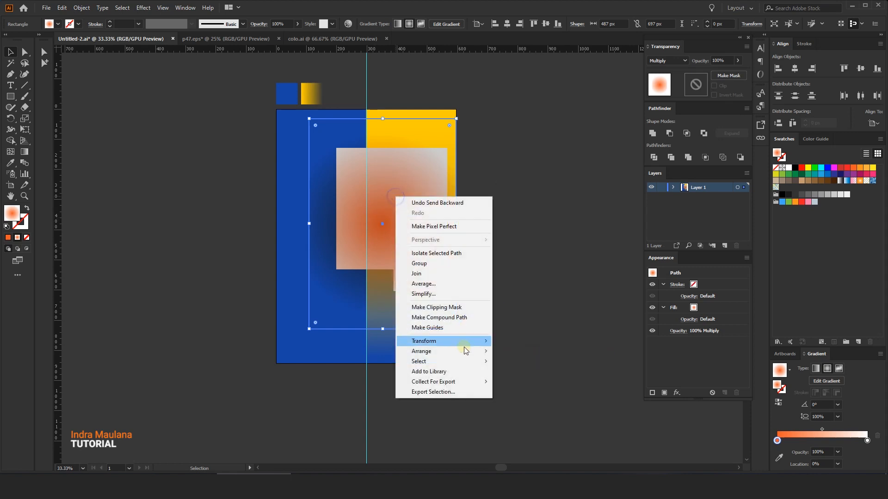
mouse_move(467, 352)
left_click(535, 373)
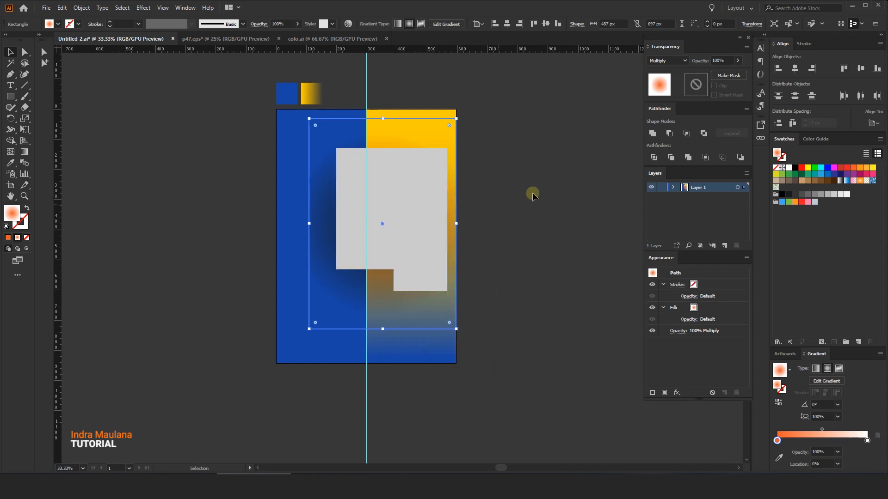
left_click_drag(405, 317, 380, 339)
Step: Shift the radial gradient's center toward the panel's notch, rotate it to about -89° and narrow it to about 81% aspect ratio
key("g")
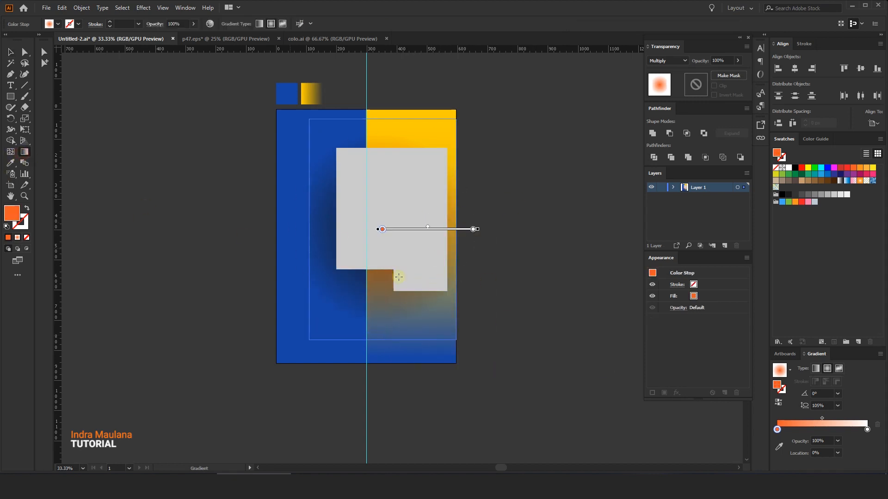
left_click_drag(410, 231, 430, 242)
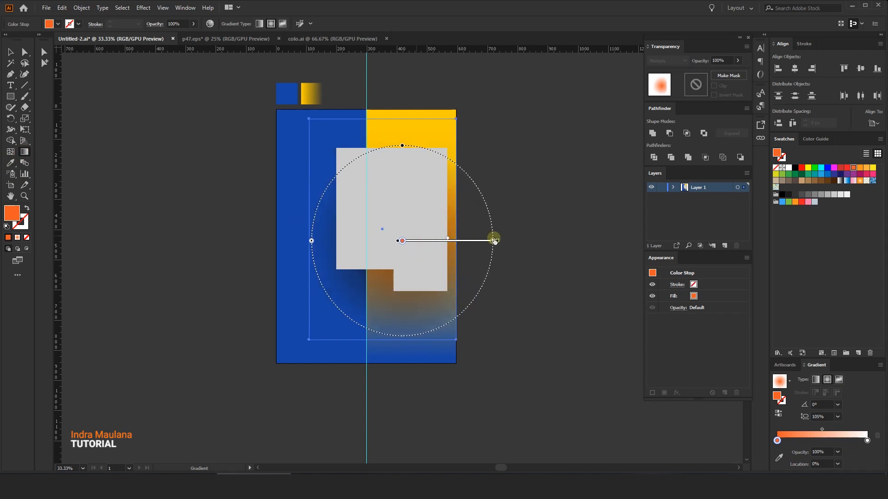
left_click_drag(495, 240, 478, 241)
left_click_drag(411, 243, 403, 247)
mouse_move(480, 242)
left_mouse_down()
mouse_move(438, 328)
mouse_move(397, 324)
left_mouse_up()
left_click_drag(476, 243, 457, 243)
left_click(396, 267)
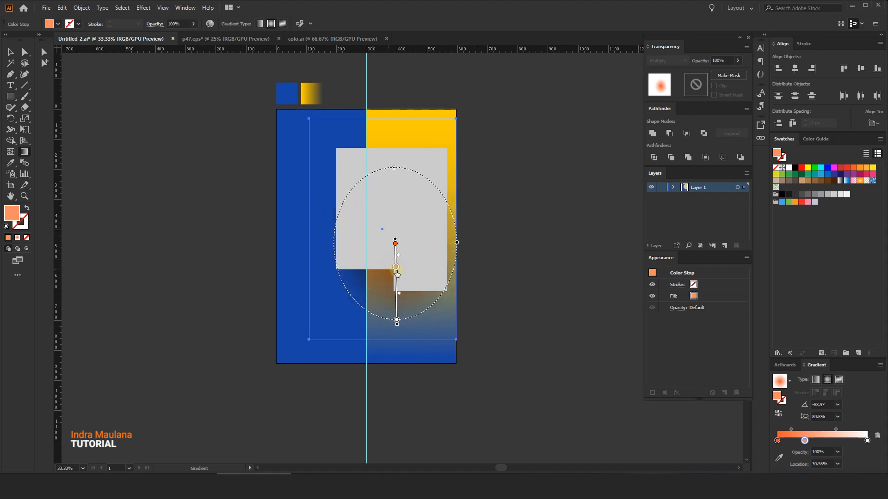
left_click_drag(396, 271, 398, 281)
key("ctrl+z")
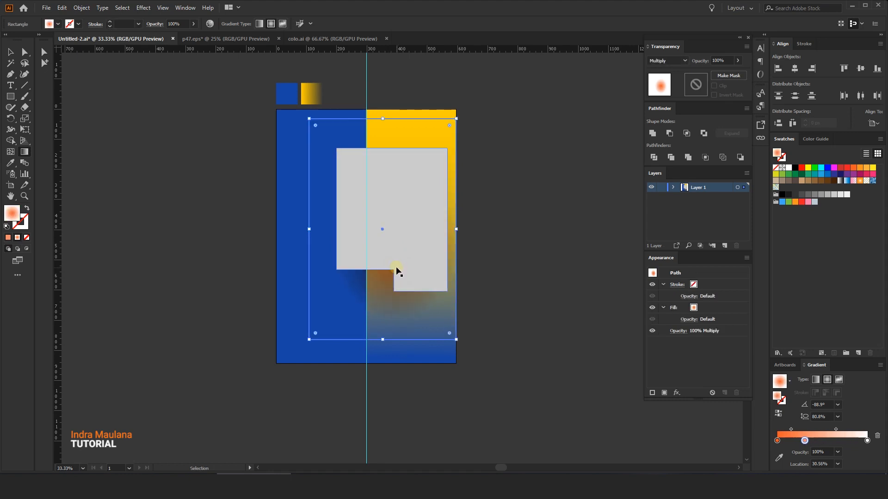
key("ctrl+z")
Step: Enlarge and recenter the radial shadow gradient, widen it to about 92% aspect ratio and shift its midpoint toward the orange stop
left_click_drag(395, 260, 398, 269)
left_click_drag(398, 330, 399, 345)
left_click(398, 313)
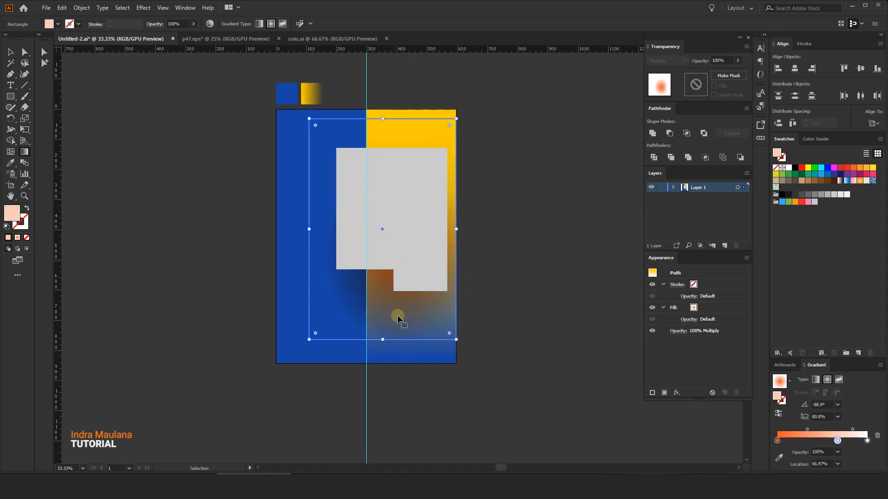
key("ctrl+z")
left_click_drag(399, 307, 398, 292)
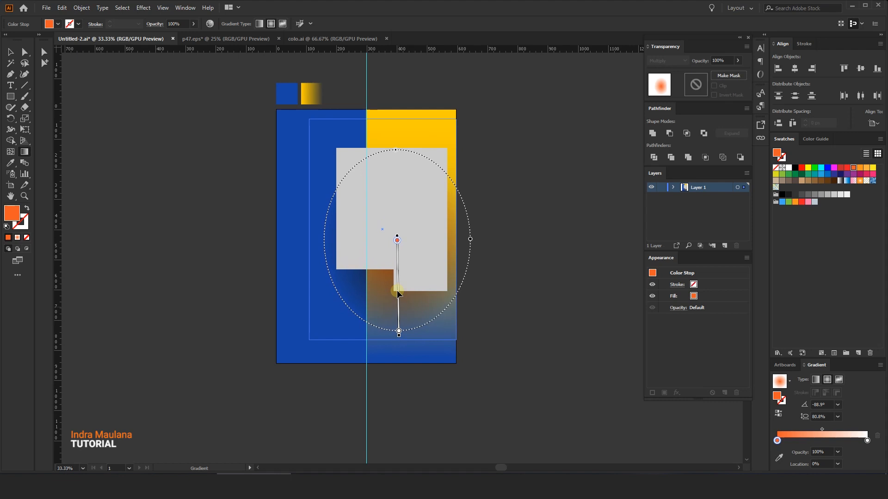
left_click_drag(396, 149, 396, 137)
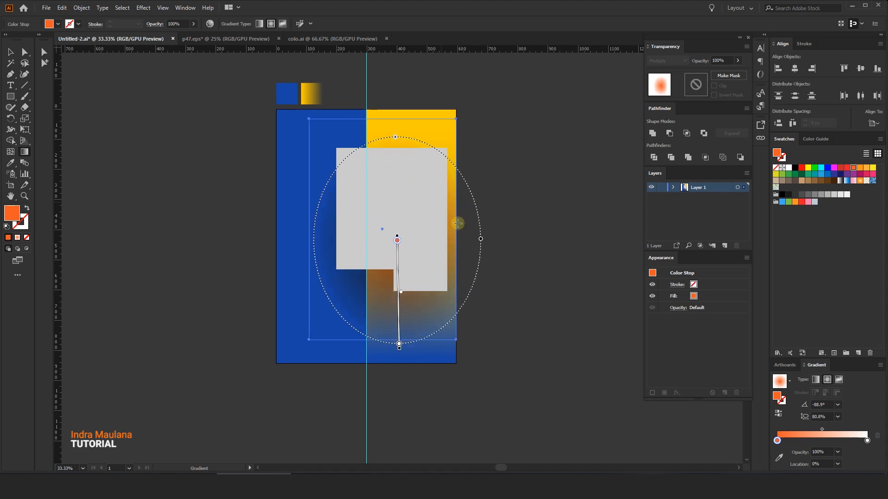
left_click_drag(481, 238, 496, 239)
left_click_drag(398, 280, 402, 276)
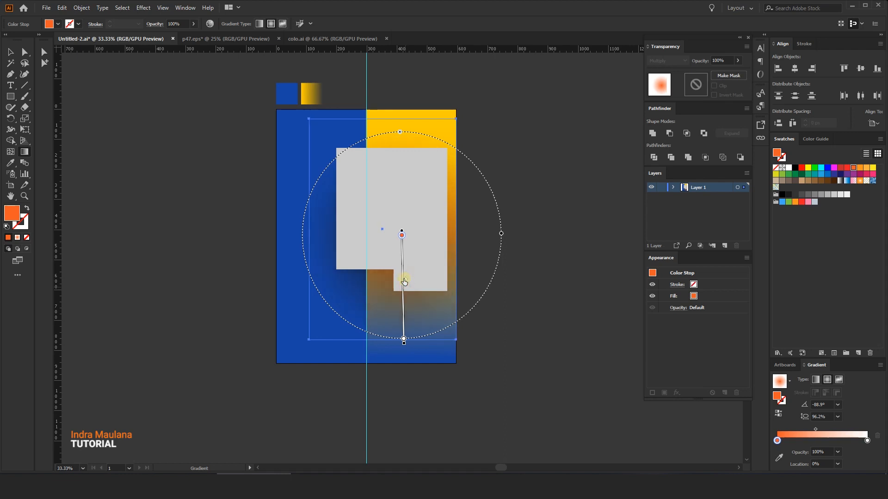
left_click(10, 54)
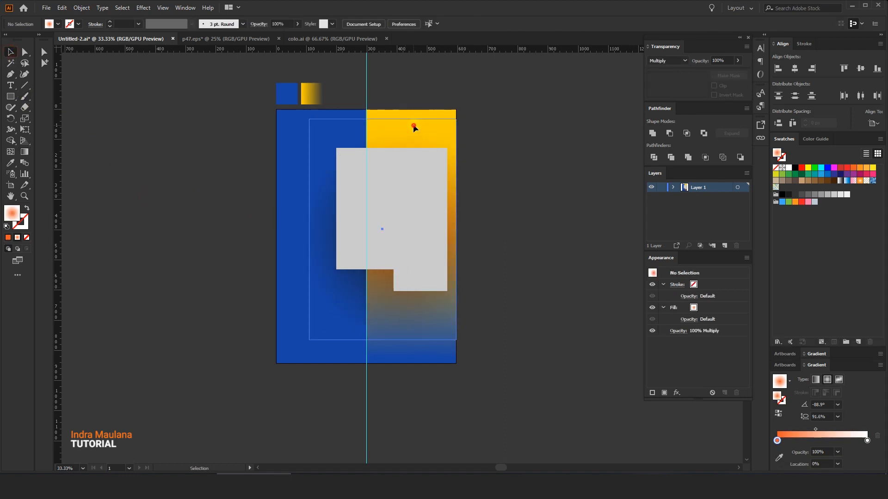
Step: Duplicate the yellow right background in front of itself and bring the copy to the front of the artwork
left_click(406, 114)
left_click_drag(426, 115, 507, 123)
key("ctrl+z")
left_click(63, 9)
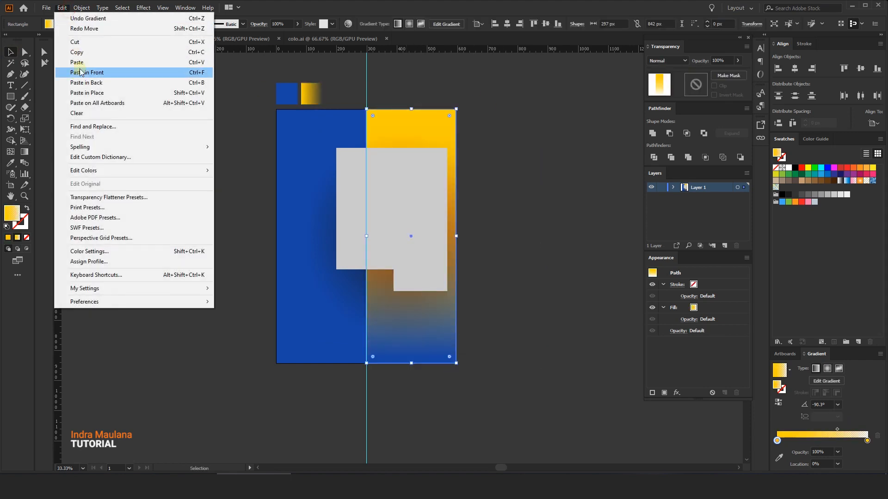
left_click(65, 11)
left_click(62, 8)
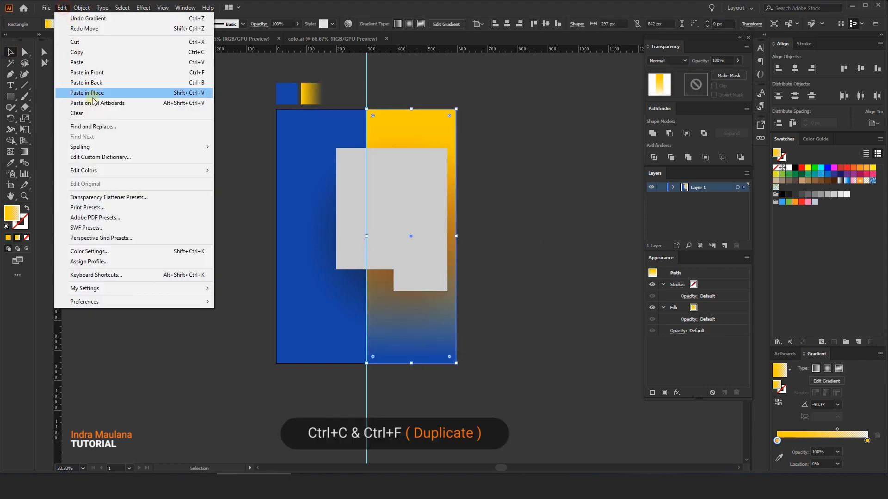
left_click(116, 73)
right_click(437, 171)
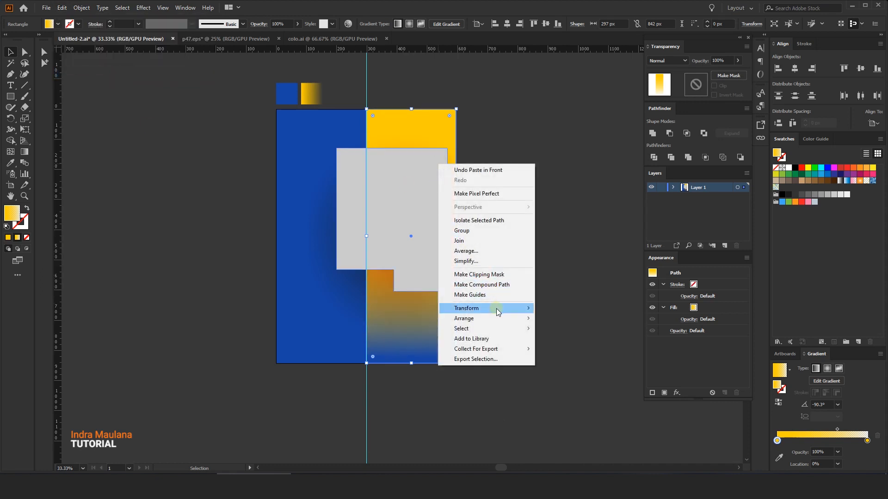
mouse_move(499, 319)
left_click(560, 319)
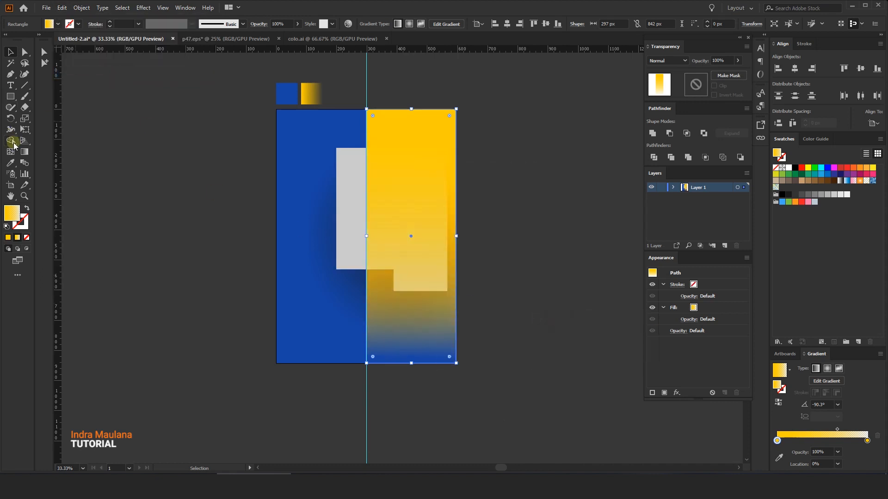
Step: Redraw the yellow copy's gradient vertically at -90°, starting above the poster and fading out over the gray panel's middle
left_click(26, 154)
left_click_drag(410, 84, 411, 246)
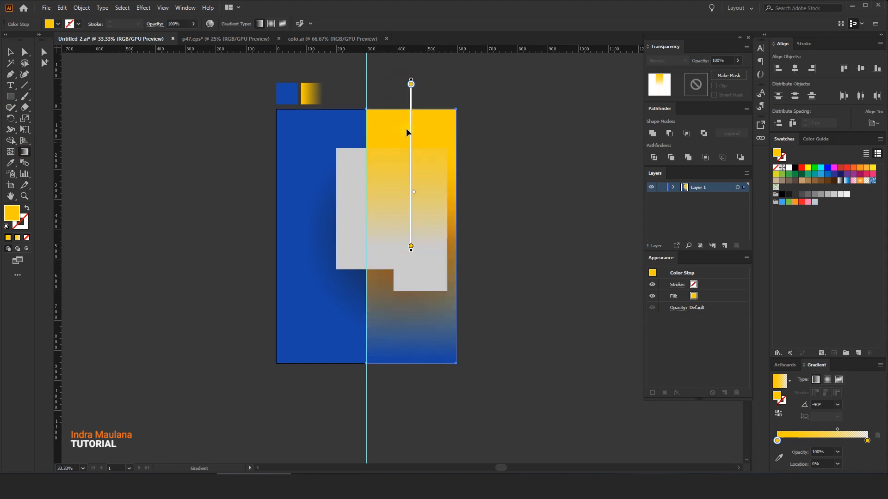
left_click_drag(413, 121, 413, 92)
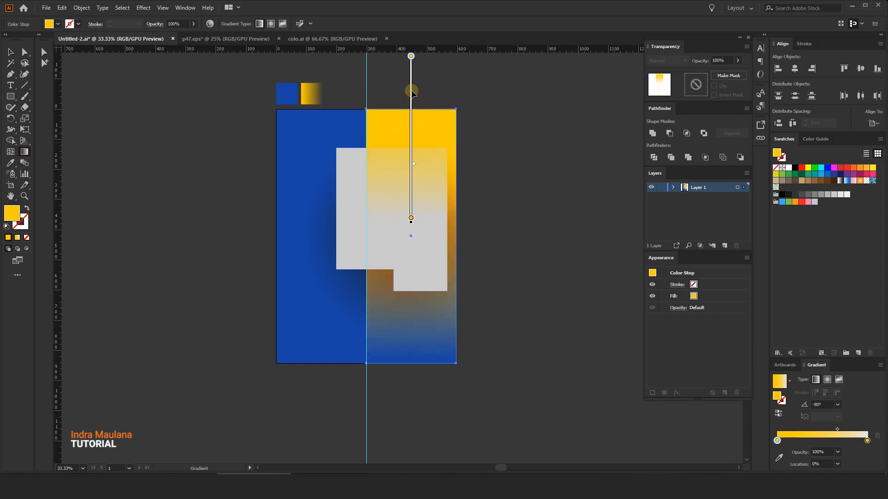
key("v")
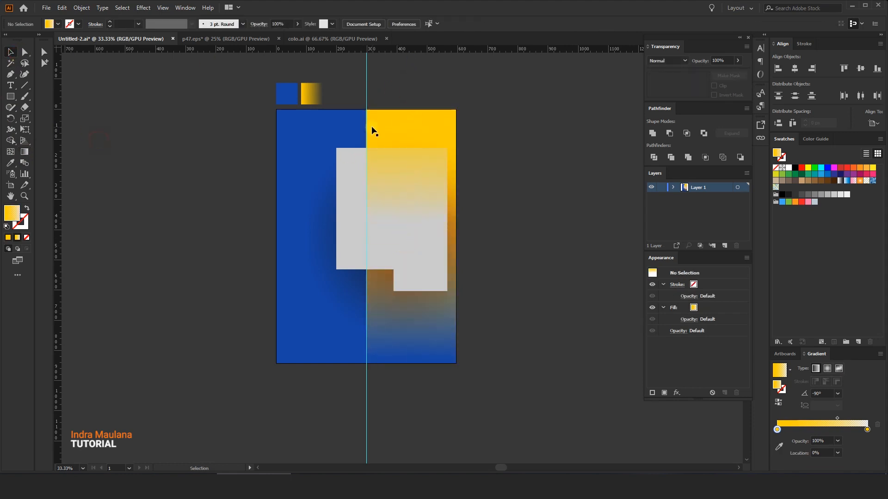
left_click_drag(395, 133, 554, 132)
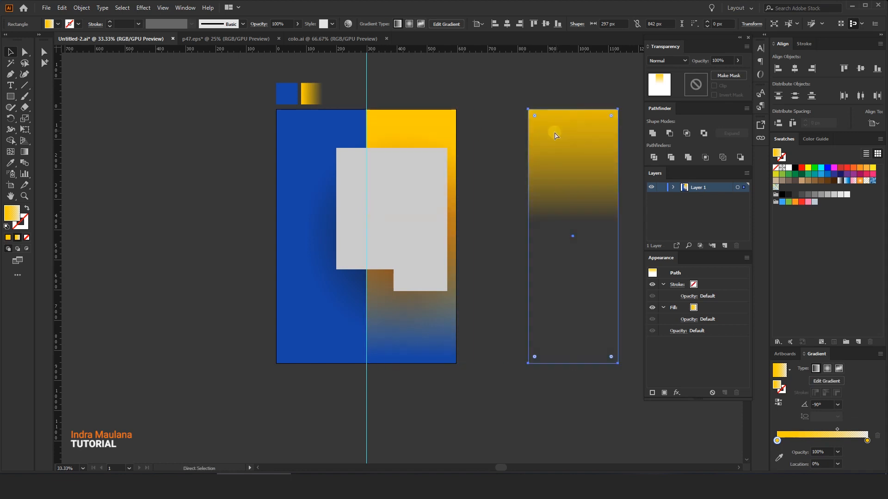
key("ctrl+z")
Step: Move the yellow overlay's transparent stop to about 83% and shift the overlay off the poster to the right
left_click(24, 153)
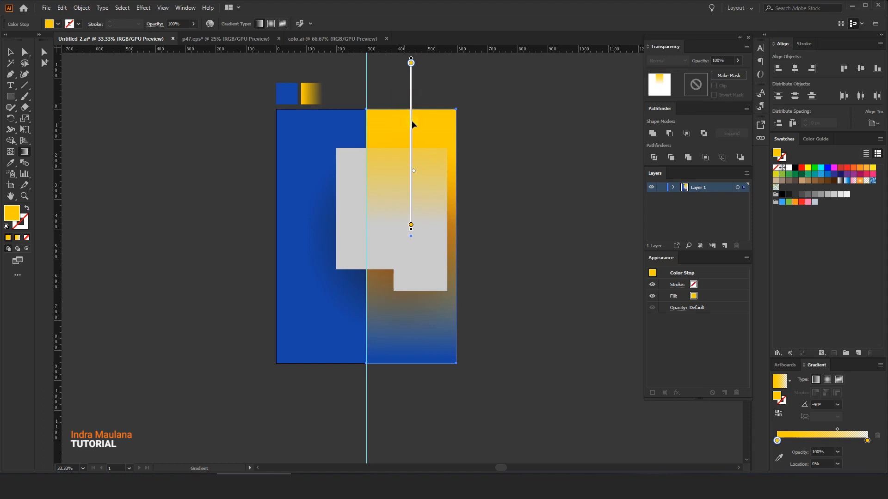
left_click_drag(411, 224, 411, 200)
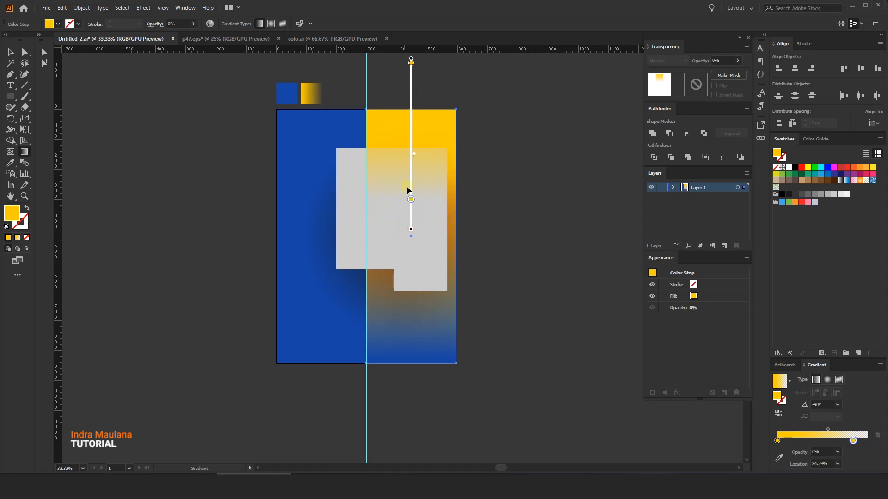
left_click(10, 51)
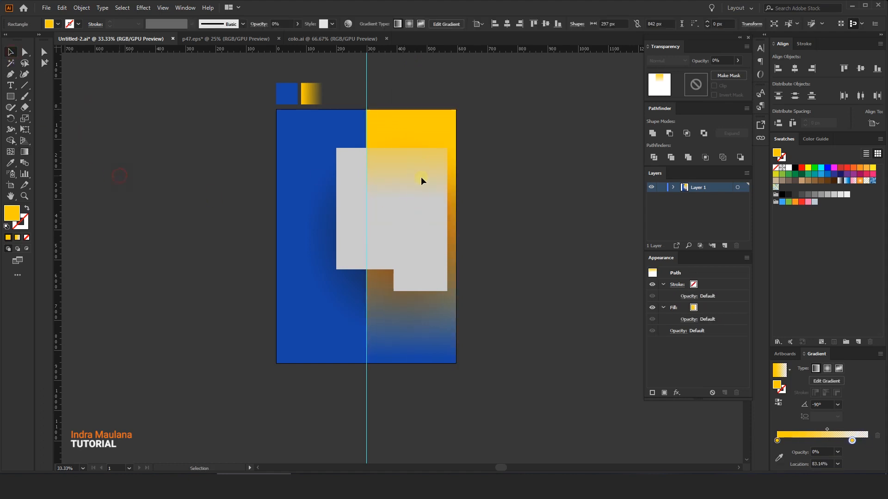
left_click_drag(412, 133, 567, 131)
left_click(512, 86)
Step: Place the photo JPG from folder 144 over the gray panel at about 792 by 528 px
left_click_drag(478, 81, 468, 116)
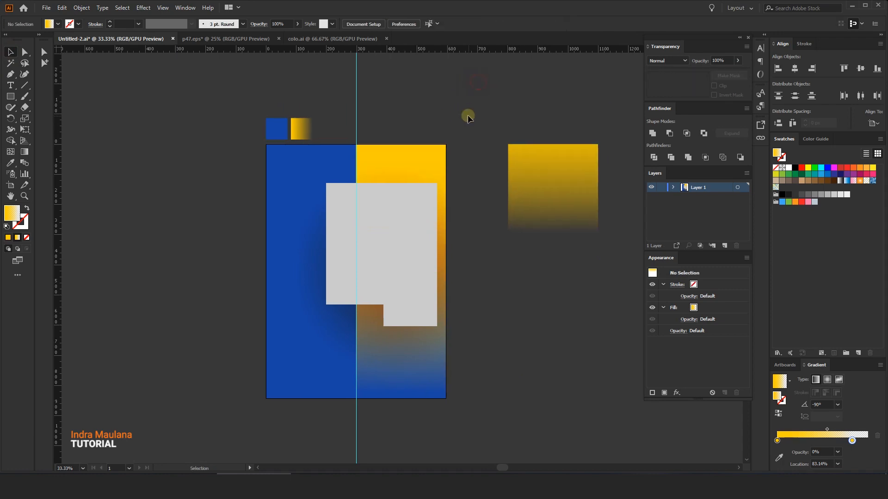
left_click(46, 8)
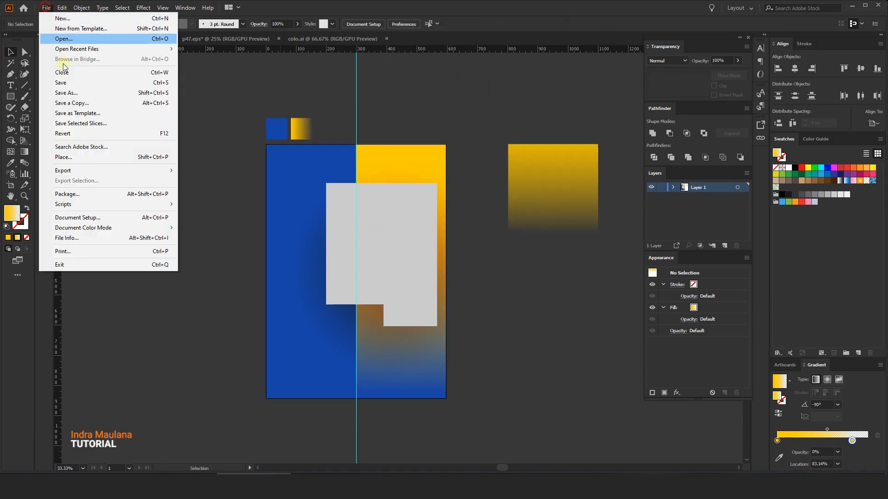
left_click(74, 158)
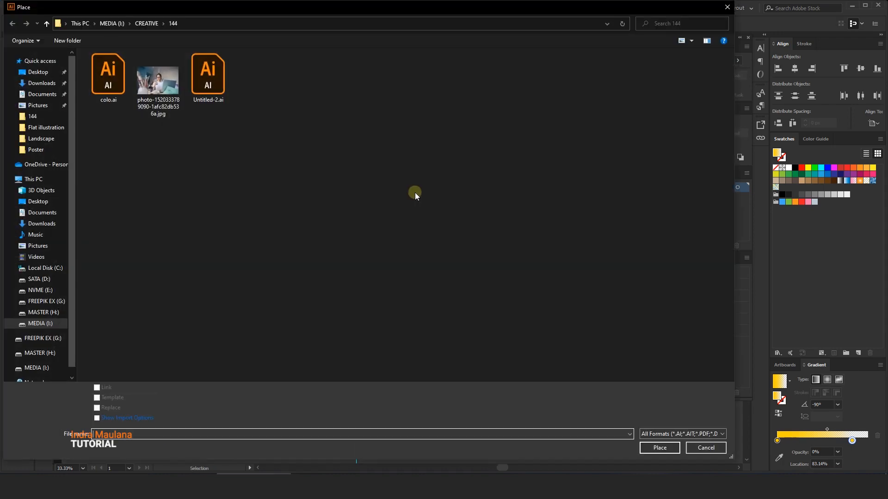
double_click(160, 88)
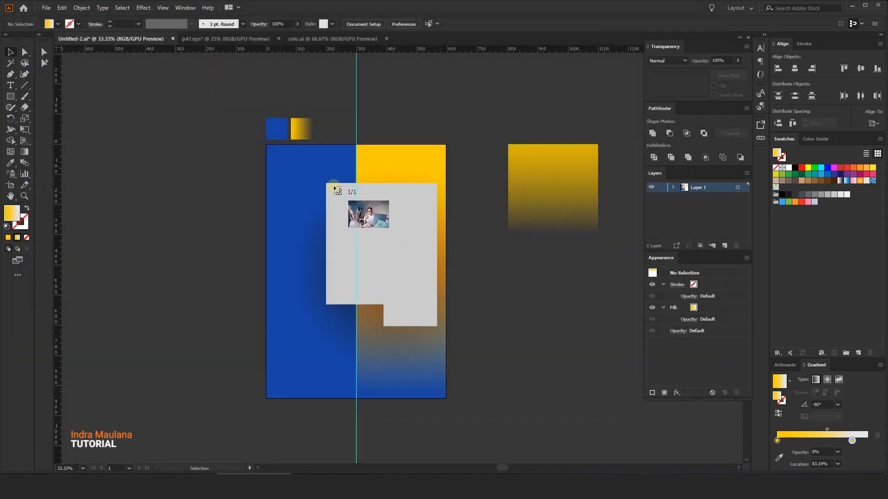
left_click_drag(308, 174, 547, 407)
Step: Send the photo to the back and clip it with the front gray stepped shape
right_click(440, 188)
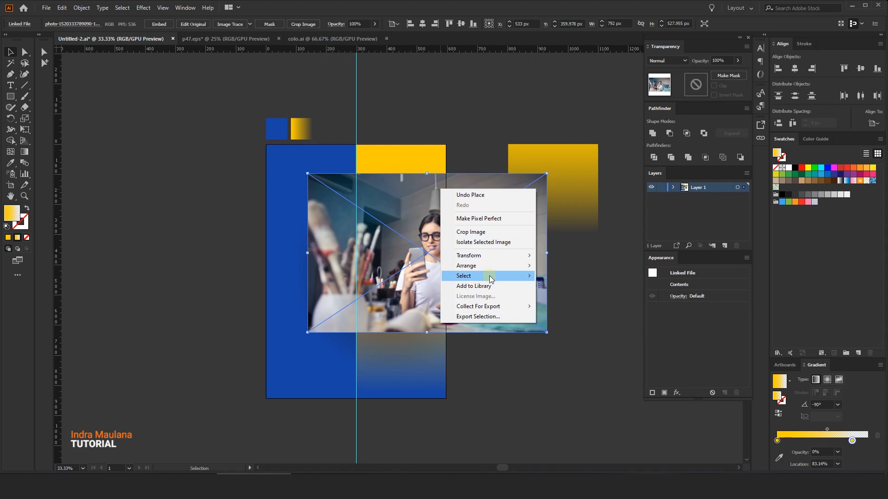
mouse_move(464, 266)
left_click(554, 296)
left_click(410, 222, "shift")
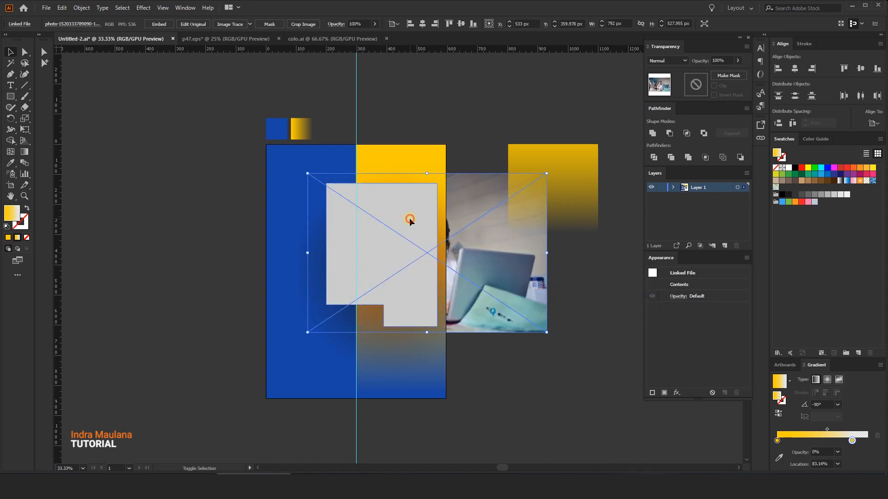
right_click(394, 202)
left_click(429, 283)
Step: Isolate the clipping group, shift the photo left to about X 410 px and scale it to about 768 by 512 px
right_click(409, 232)
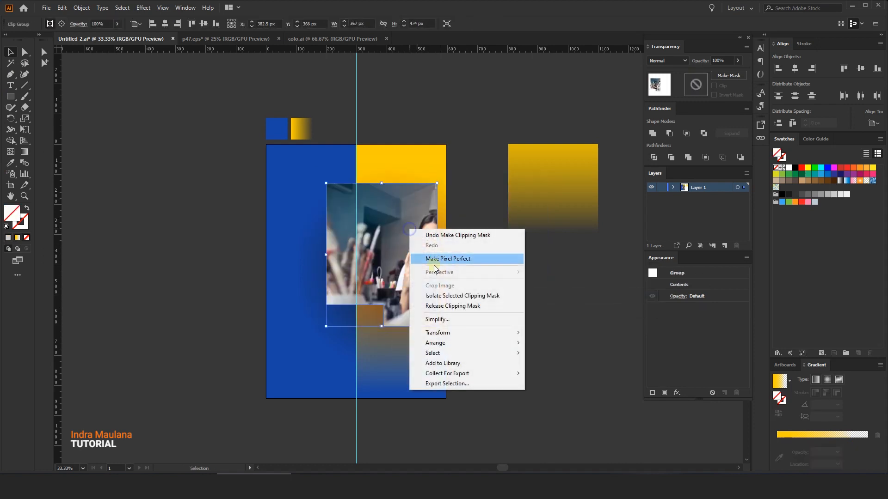
left_click(430, 294)
left_click(415, 239)
left_click_drag(414, 238, 390, 250)
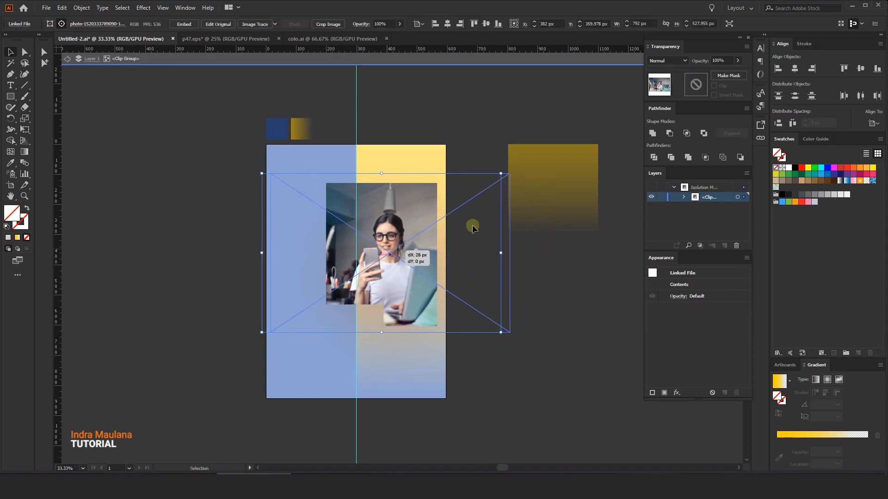
left_click_drag(509, 173, 507, 179)
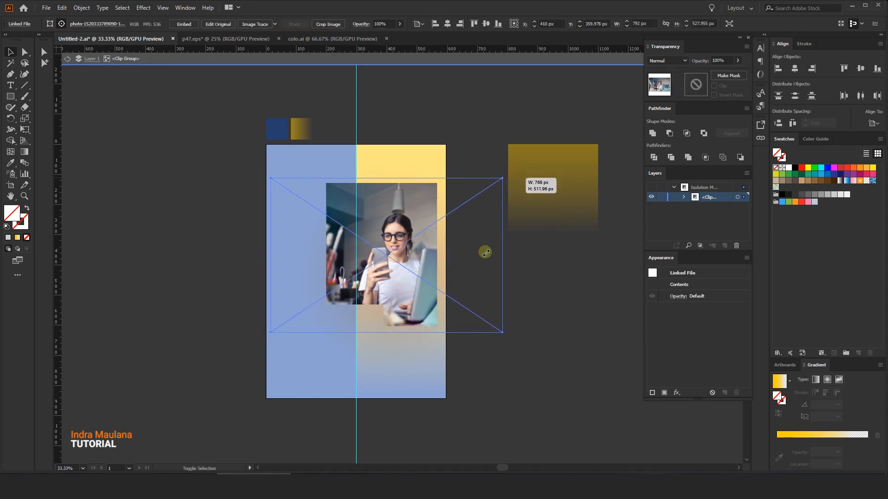
Step: Scale the clipped photo to about 737 by 491 px, position it near X 414, Y 366 px and leave isolation mode
left_click_drag(503, 333, 499, 327)
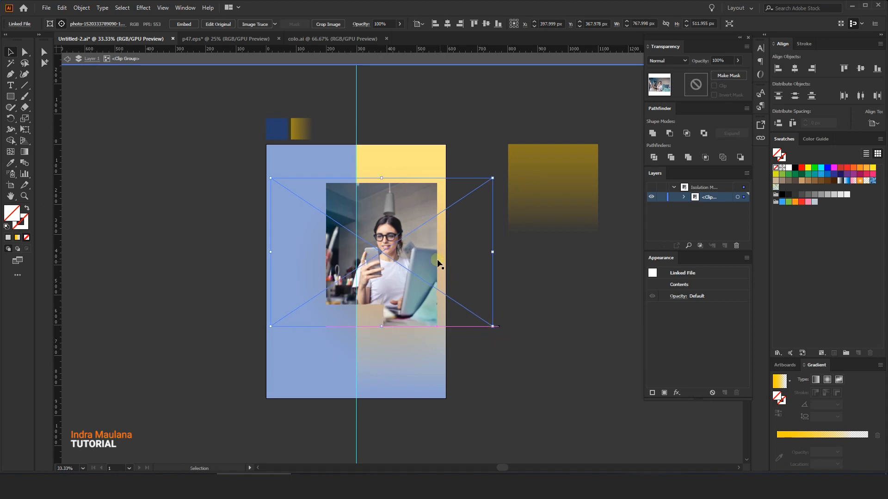
left_click_drag(414, 251, 413, 245)
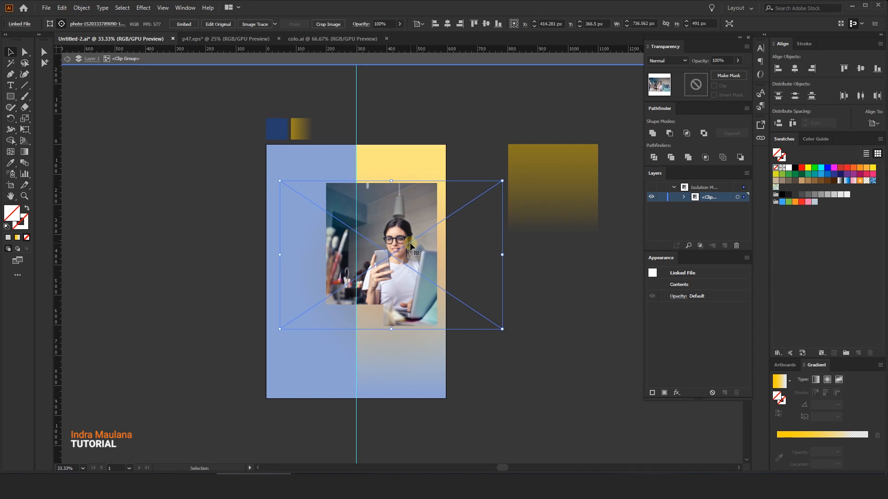
double_click(441, 72)
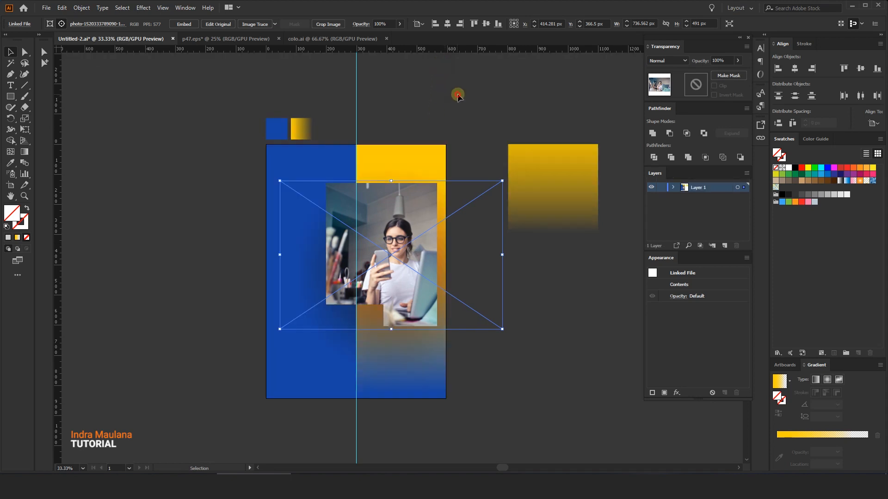
left_click(451, 83)
Step: Move the yellow fade overlay back onto the poster so it covers the half to the right of the center guide
left_click(528, 159)
left_click_drag(557, 167, 409, 170)
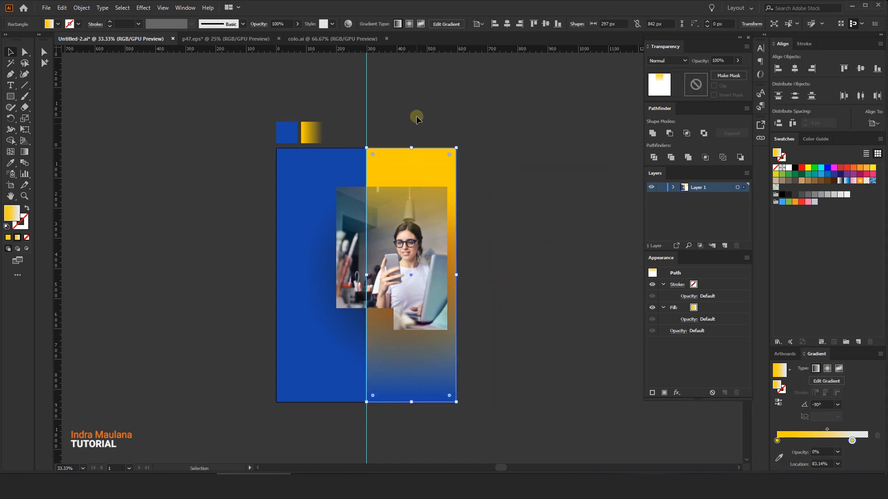
left_click(418, 102)
left_click_drag(420, 103, 436, 92)
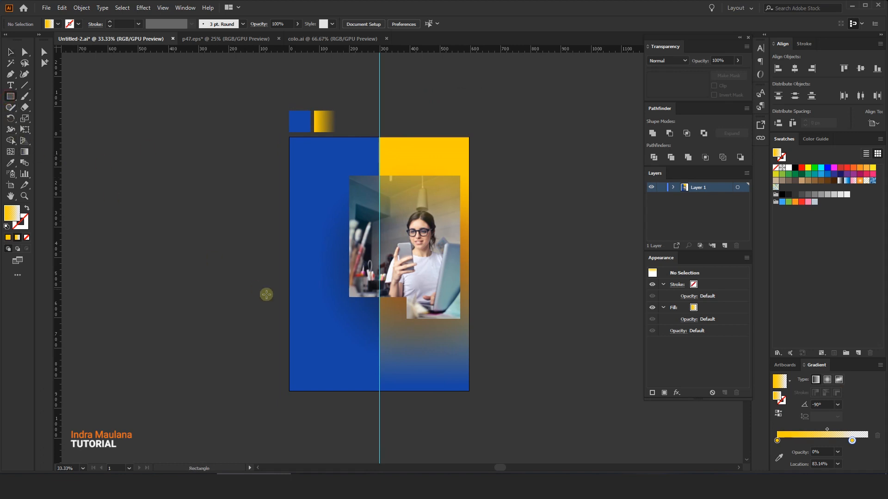
Step: Draw an 81 by 580 px strip beside the center guide from the poster's bottom edge, with its yellow gradient fading upward over the photo
left_click_drag(380, 392, 354, 215)
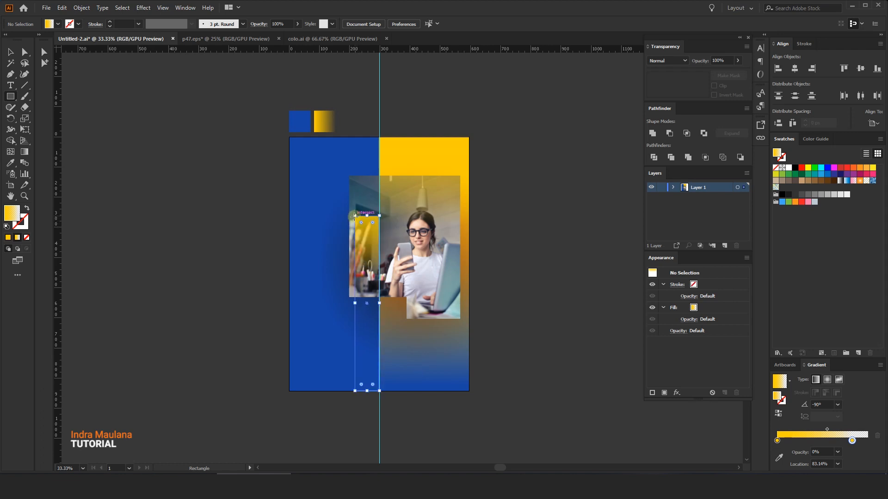
left_click(25, 152)
left_click_drag(366, 388, 368, 274)
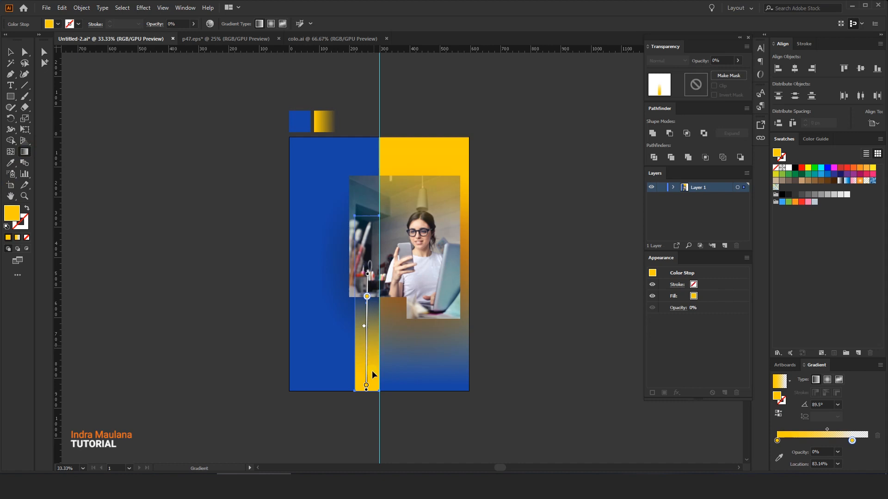
left_click_drag(369, 375, 366, 205)
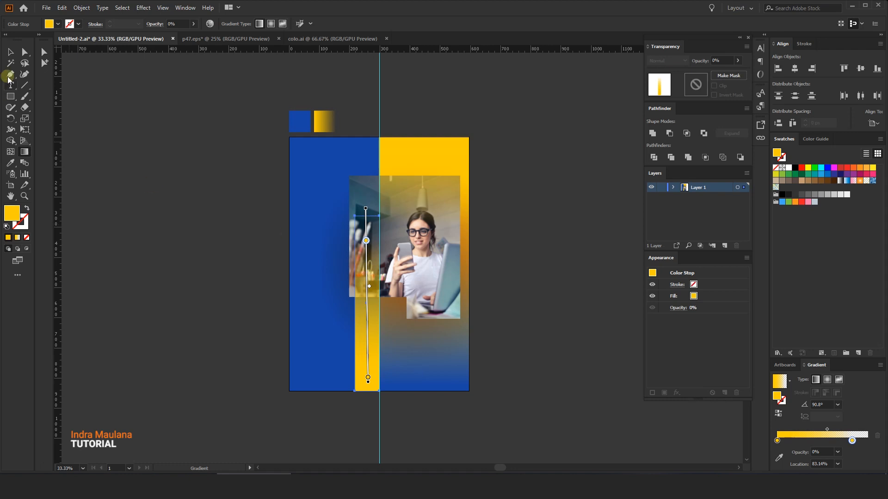
left_click(11, 52)
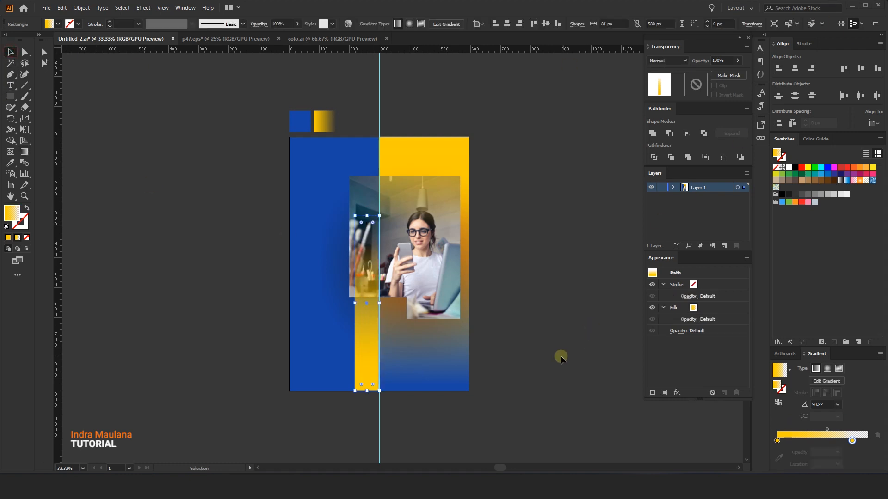
left_click(541, 362)
Step: Narrow the yellow strip to about 69 px and place a duplicate in the empty area left of the poster
left_click(363, 384)
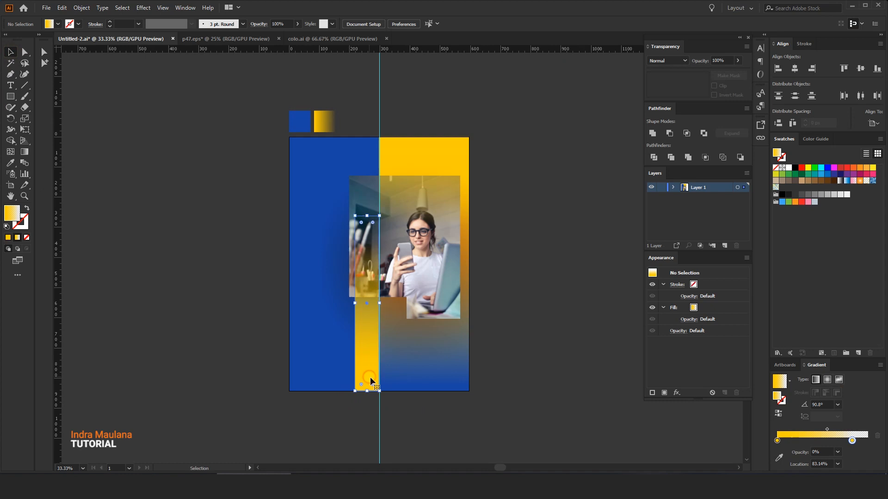
left_click_drag(372, 371, 165, 372)
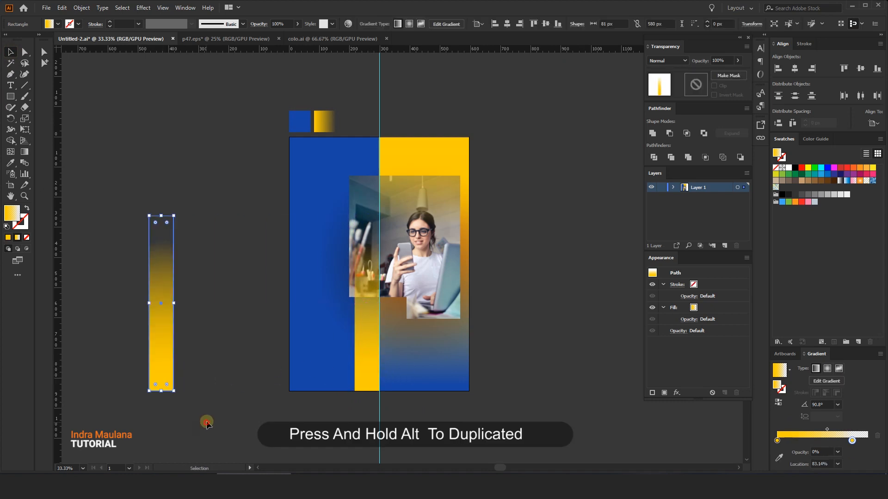
left_click(204, 420)
left_click_drag(379, 304, 217, 321)
key("ctrl+z")
key("ctrl+z")
left_click(367, 323)
Step: Resize the poster's strip to 99 px wide between the photo's left edge and the guide, filling it with the sampled background blue
left_click_drag(382, 304, 349, 303)
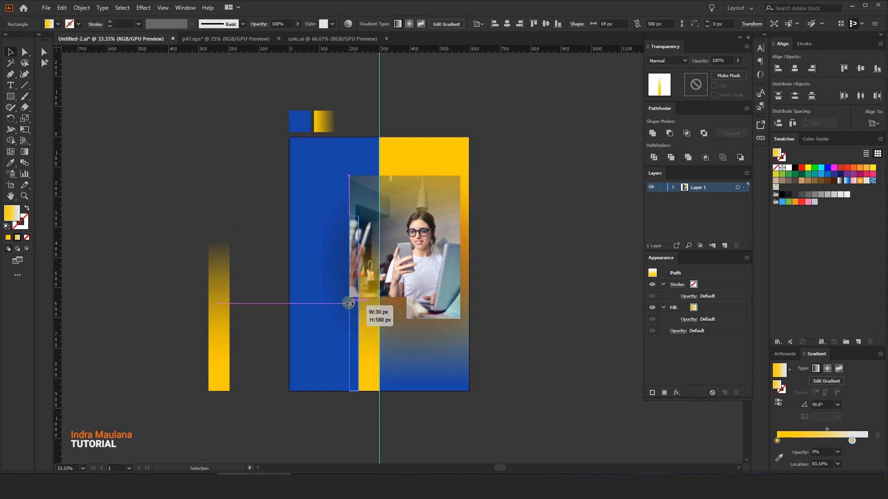
left_click_drag(349, 304, 379, 306)
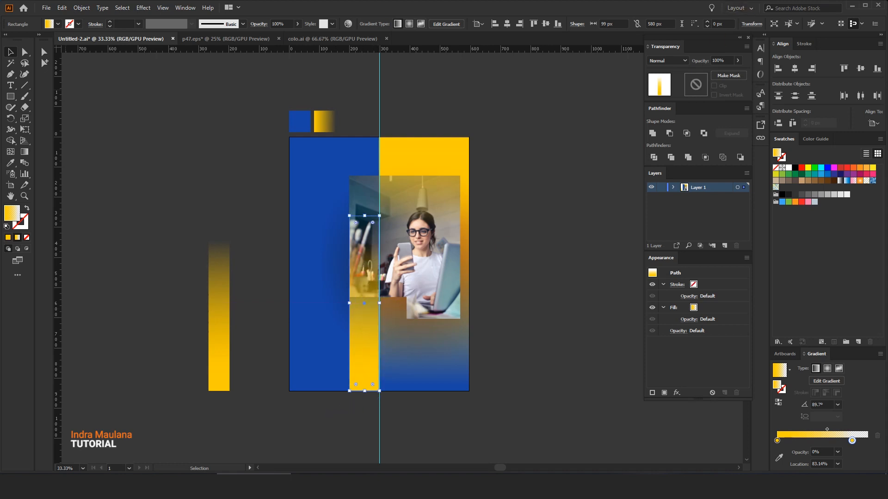
left_click(264, 170)
left_click(11, 163)
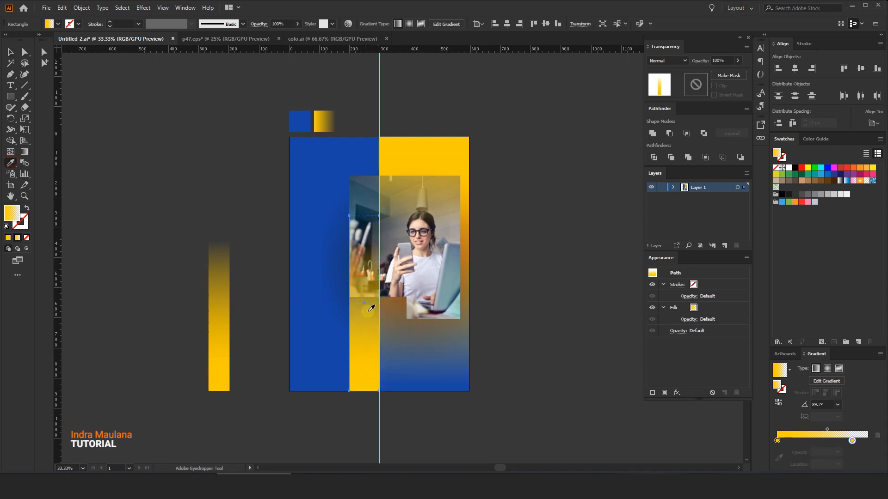
left_click(307, 293)
left_click(10, 54)
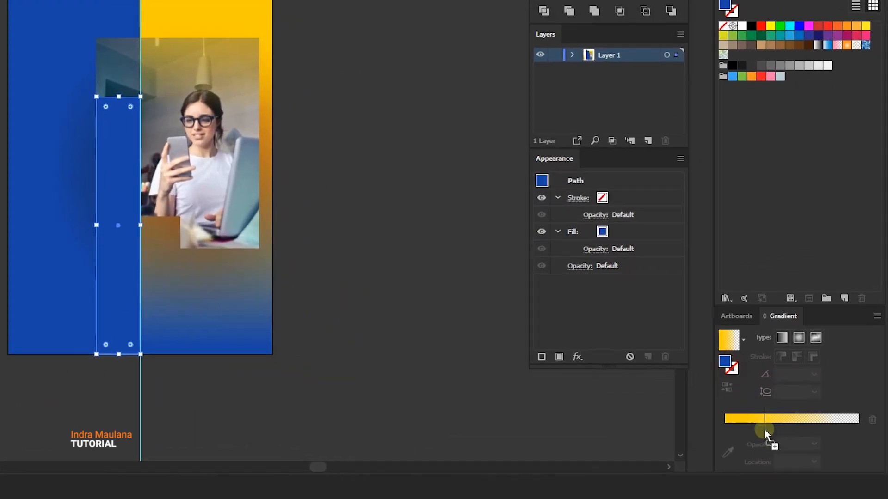
Step: Give the blue strip a blue-to-transparent linear gradient with the end stop at 0% opacity and 100% location
left_click(804, 430)
left_click_drag(725, 427, 812, 428)
left_click(814, 444)
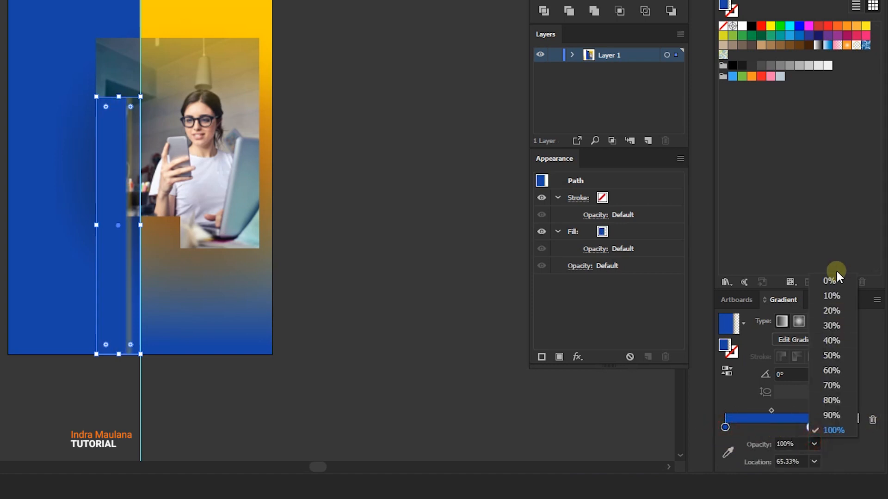
left_click(836, 275)
left_click_drag(836, 428, 858, 427)
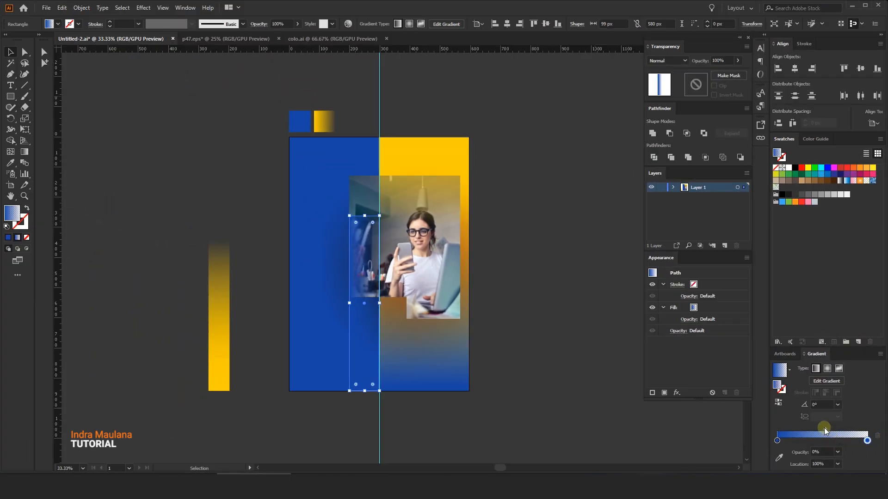
Step: Redirect the blue strip's gradient to about 89° so the blue fades out upward over the lower part of the photo
left_click(24, 151)
mouse_move(364, 235)
left_mouse_down()
mouse_move(363, 354)
mouse_move(365, 243)
left_mouse_up()
mouse_move(367, 321)
left_mouse_down()
mouse_move(364, 270)
mouse_move(365, 281)
left_mouse_up()
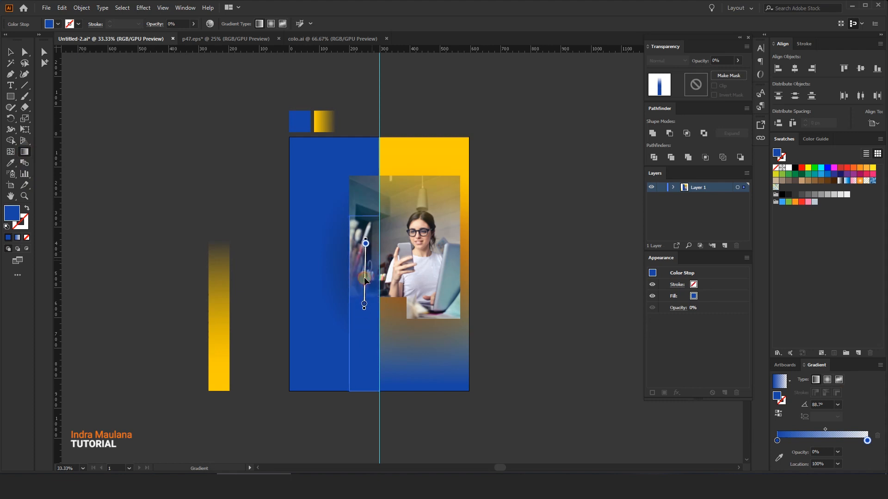
left_click(10, 52)
Step: Move the spare yellow strip back onto the poster, flush with the center guide and over the blue strip
left_click(204, 256)
left_click(215, 313)
left_click_drag(232, 276, 382, 275)
left_click(602, 299)
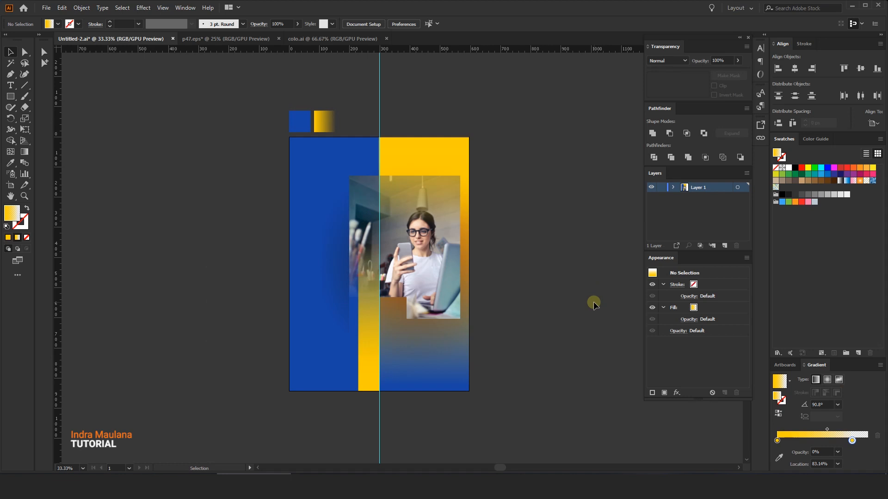
Step: Widen the yellow strip to 75 px and extend its top edge slightly upward
left_click(359, 314)
left_click_drag(359, 304, 357, 303)
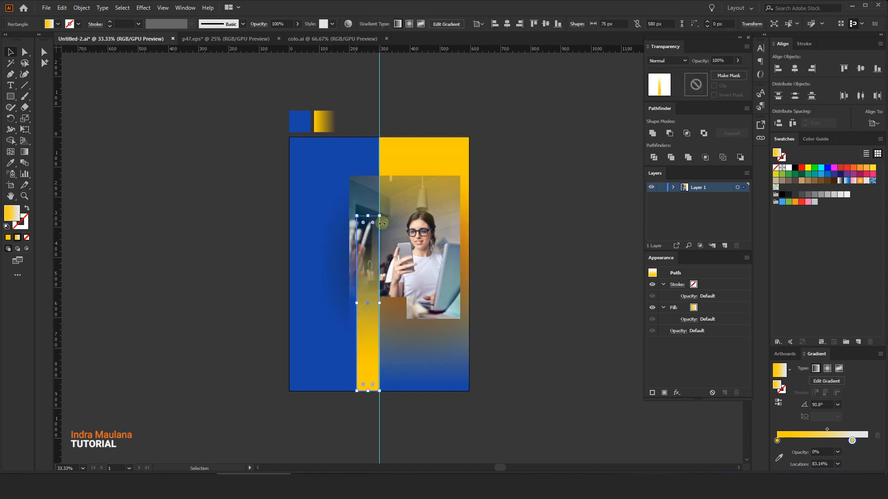
left_click_drag(368, 216, 368, 210)
left_click(583, 287)
left_click_drag(581, 329, 576, 309)
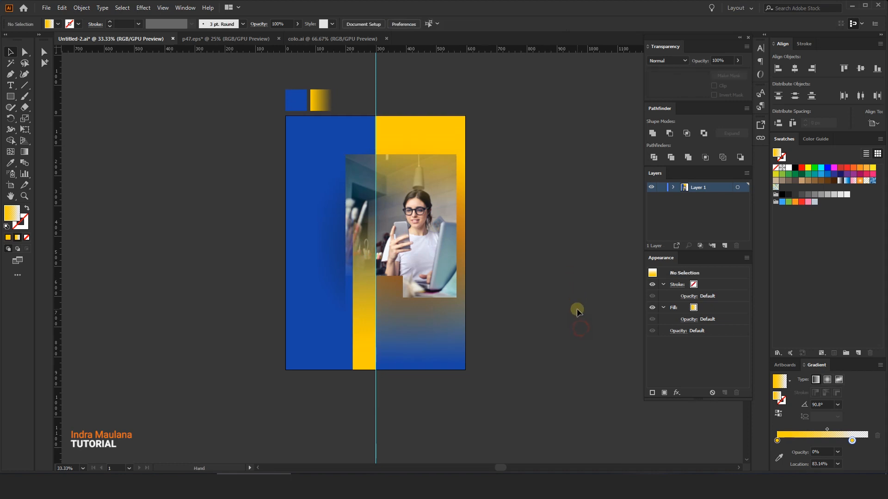
scroll(576, 309, "down", 1)
scroll(520, 295, "up", 2)
left_click_drag(511, 269, 524, 279)
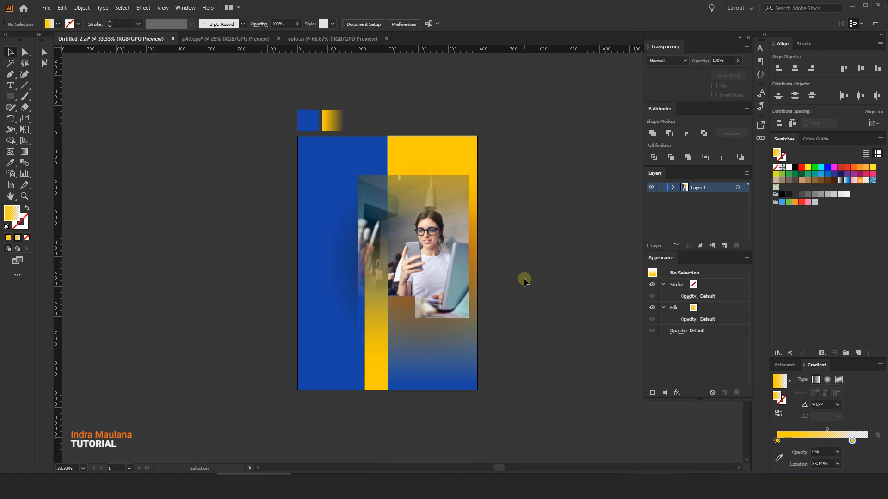
Step: Duplicate the blue background rectangle directly in front of the original
left_click(305, 178)
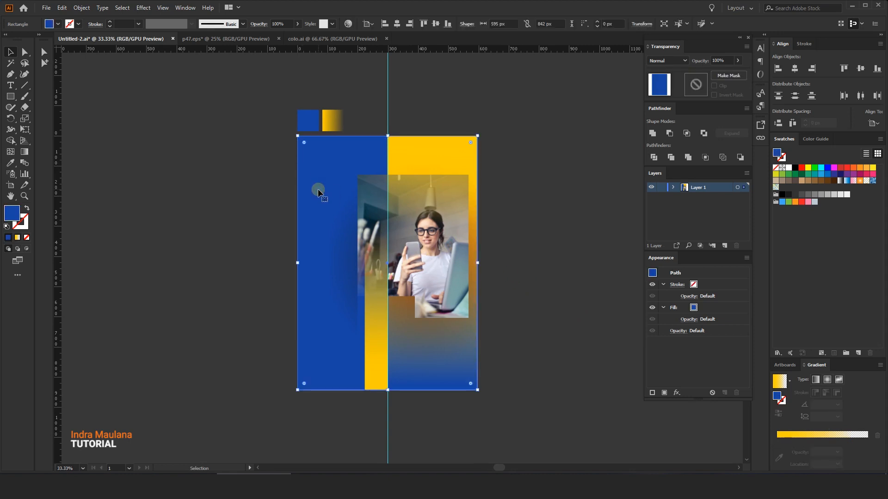
left_click(63, 8)
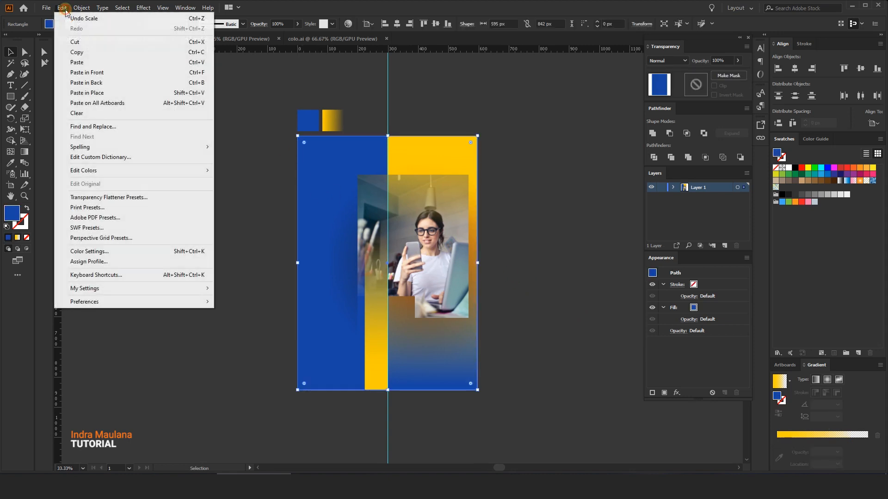
left_click(83, 53)
left_click(62, 8)
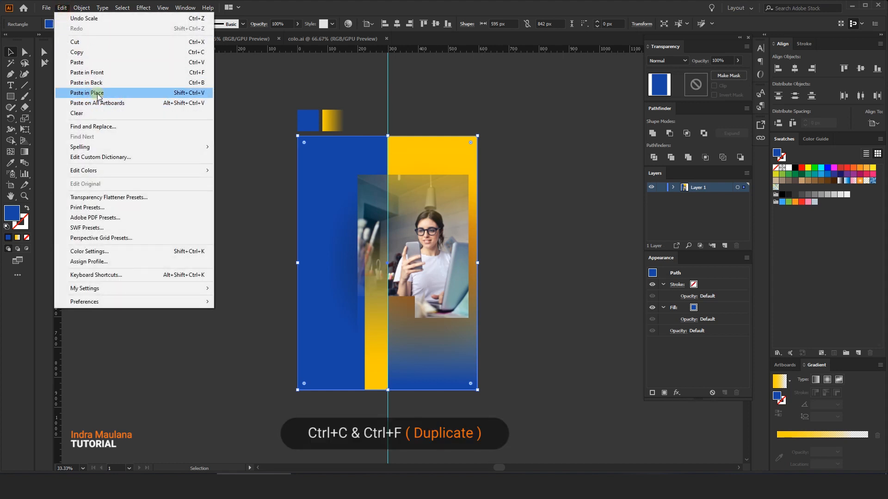
left_click(98, 73)
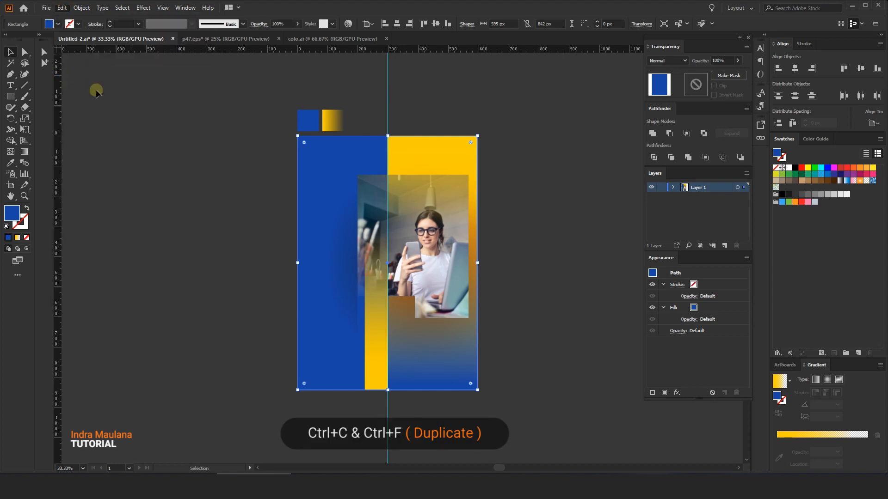
Step: Open the Basic Graphics_Dots pattern library and place it clear of the poster artwork
left_click(58, 24)
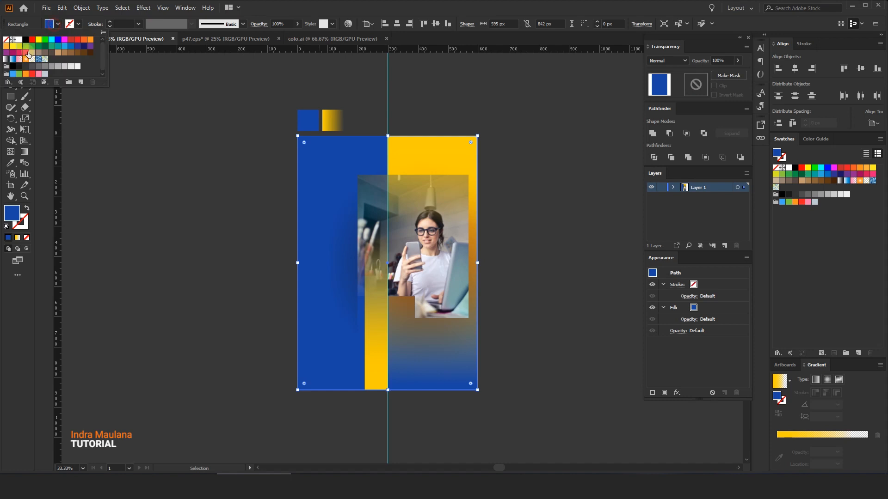
left_click(8, 82)
mouse_move(47, 239)
mouse_move(132, 238)
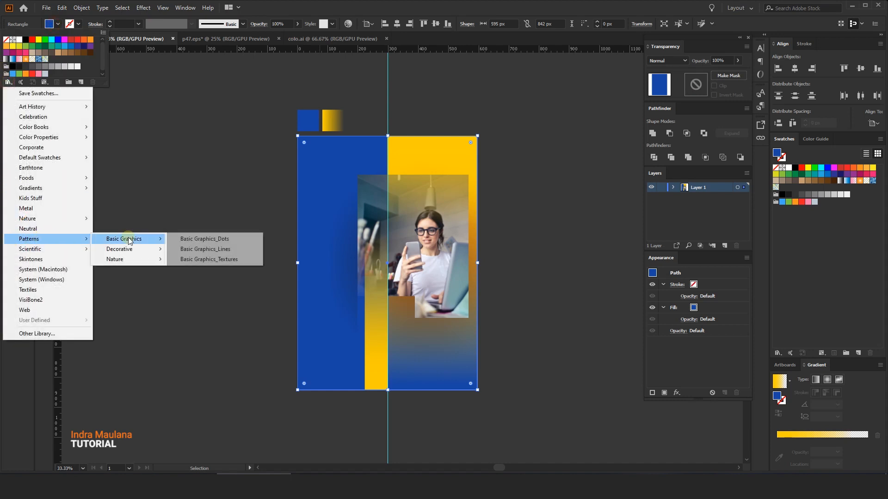
left_click(193, 240)
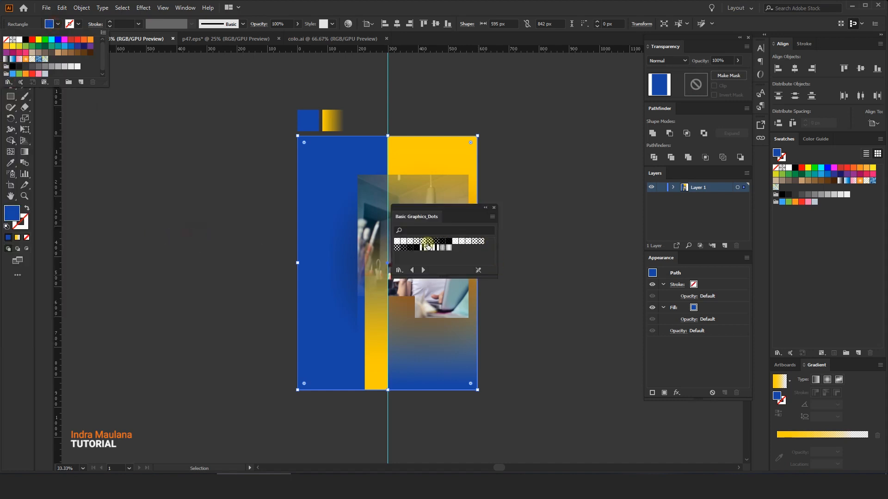
left_click_drag(418, 217, 555, 73)
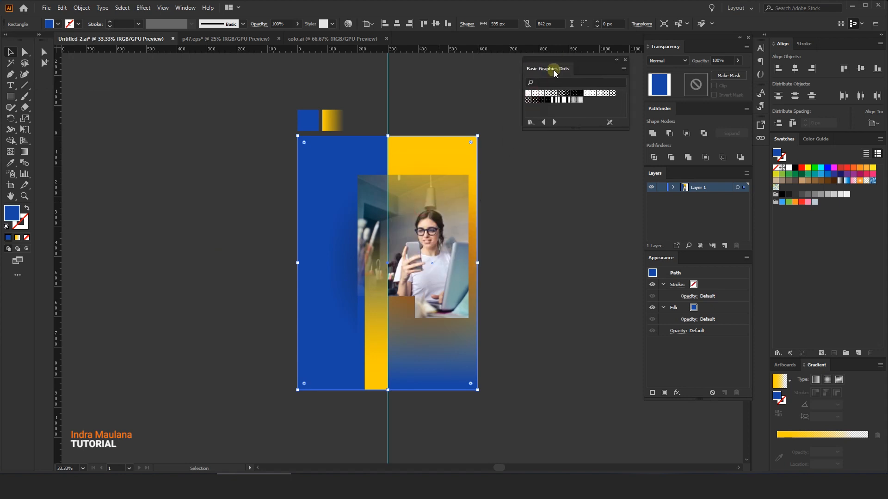
Step: Try several dot patterns on the duplicated background and fill it with the library's second, fine dot pattern
left_click(549, 95)
left_click(542, 95)
left_click(536, 95)
left_click(601, 95)
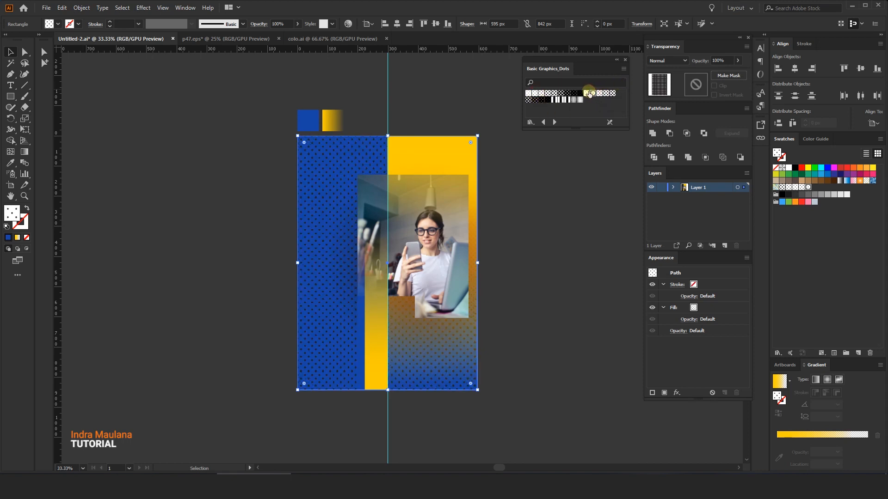
left_click(529, 94)
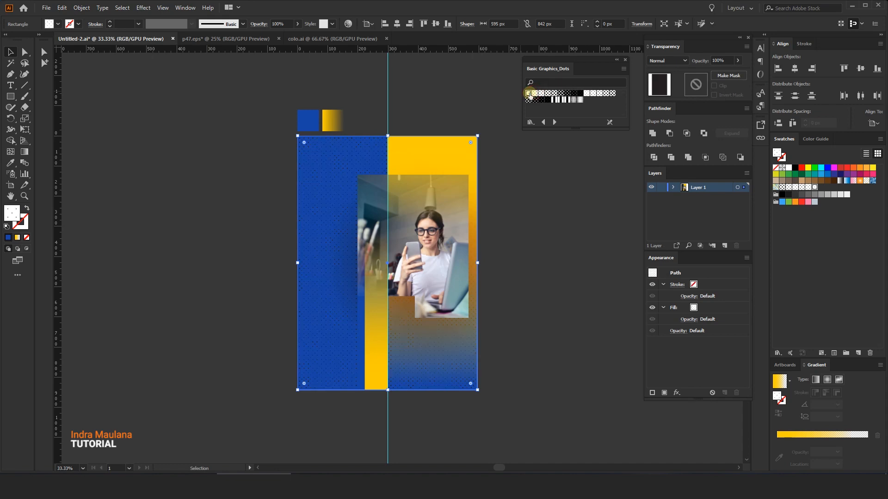
left_click(535, 95)
scroll(331, 169, "up", 1)
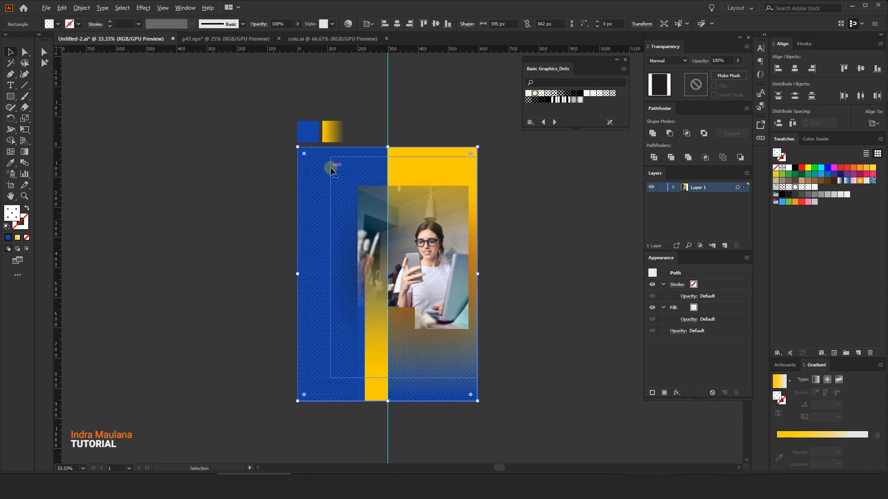
scroll(331, 169, "up", 1)
left_click_drag(242, 166, 231, 145)
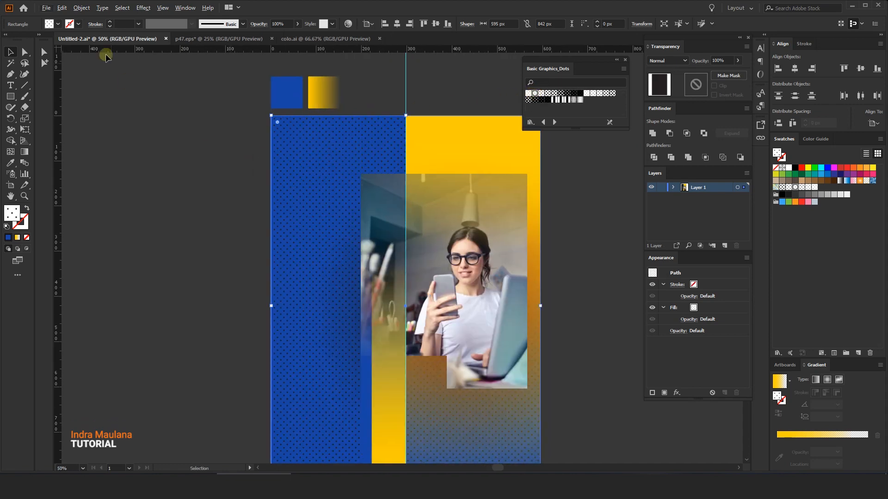
Step: Copy the dot-pattern rectangle, add an opacity mask to it, and paste the copy in front inside the mask
left_click(62, 8)
left_click(76, 52)
left_click(729, 75)
left_click(695, 84)
left_click(62, 8)
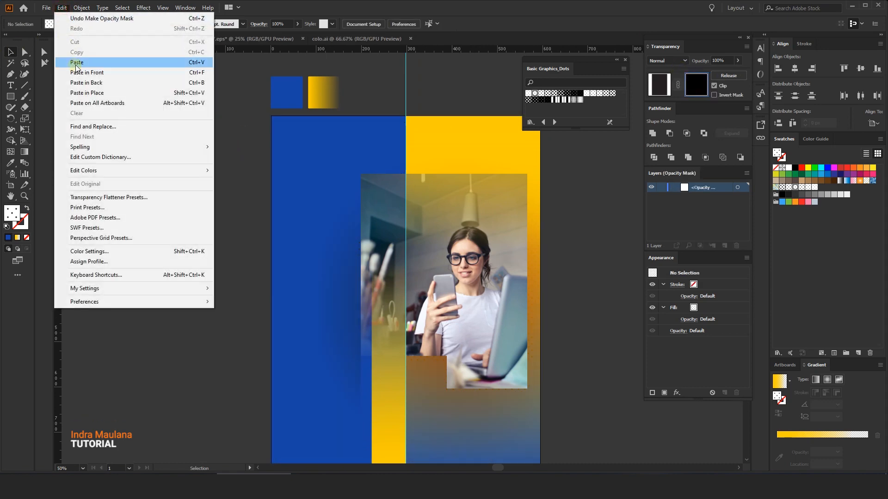
left_click(87, 73)
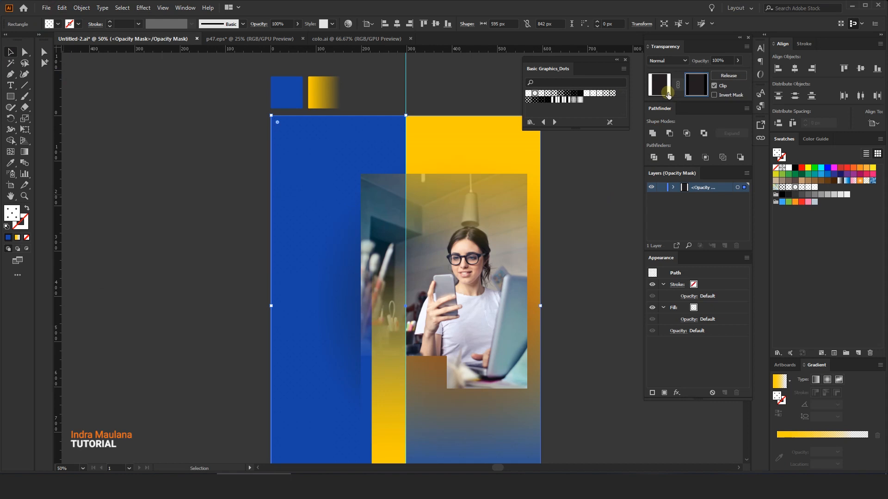
Step: Fill the mask rectangle with a white-to-black linear gradient running diagonally down the poster so the dots fade downward, and exit the mask
left_click_drag(340, 248, 318, 211)
key("g")
key("ctrl+minus")
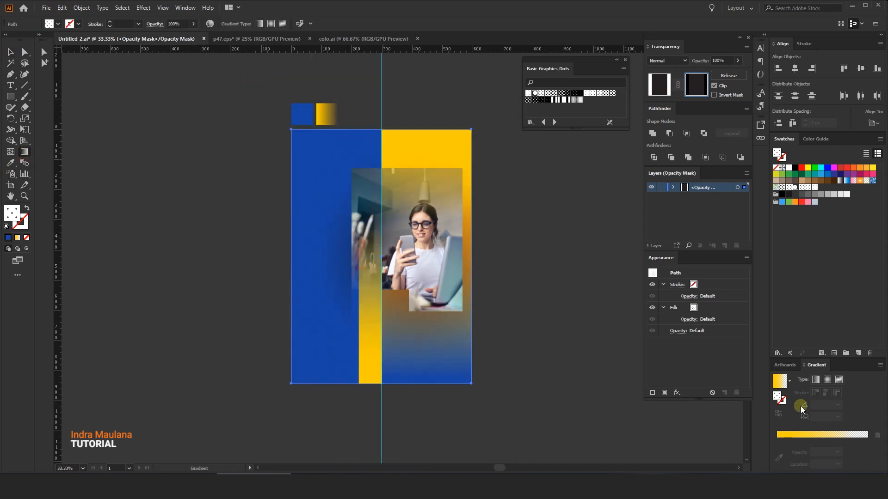
left_click(789, 382)
left_click(739, 401)
left_click_drag(348, 128, 388, 282)
left_click_drag(312, 113, 370, 352)
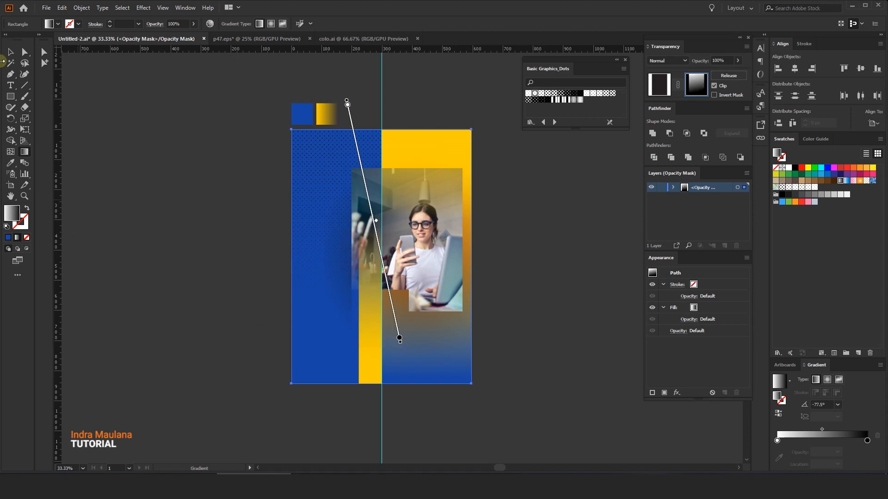
key("v")
left_click(659, 84)
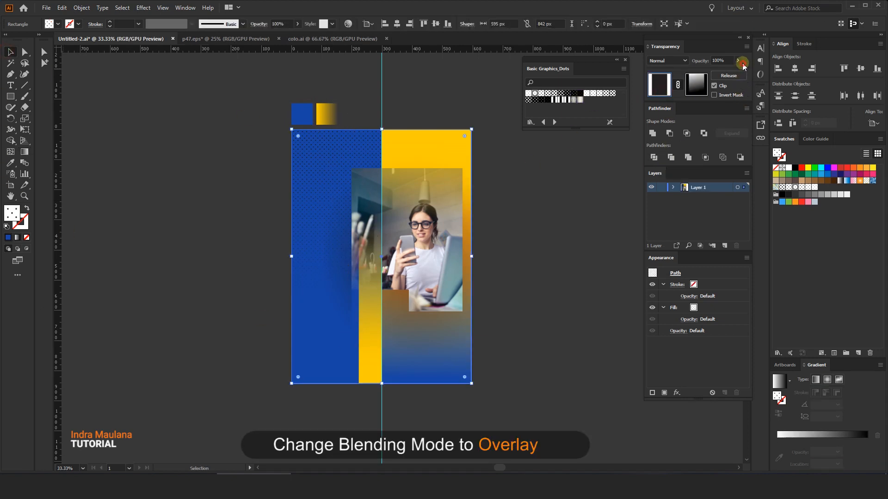
Step: Set the dot pattern's blending mode to Overlay and its opacity to 51%
left_click(669, 61)
left_click(675, 147)
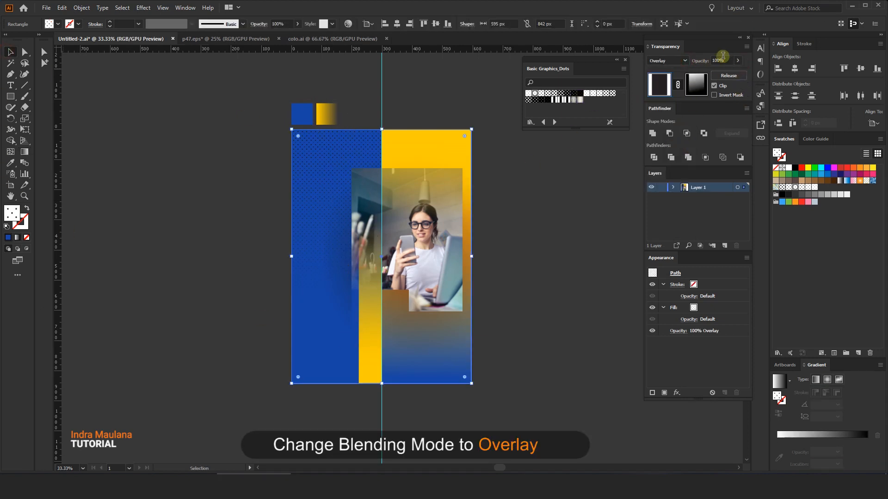
left_click_drag(736, 65, 721, 73)
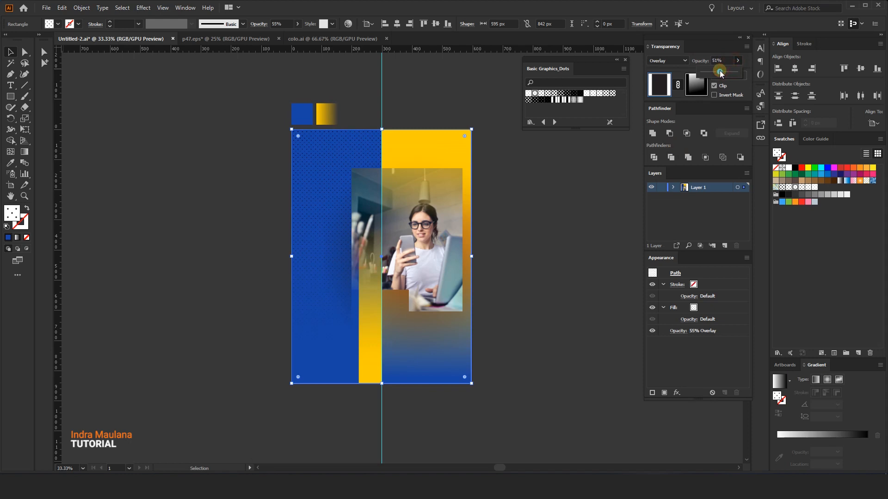
left_click(461, 89)
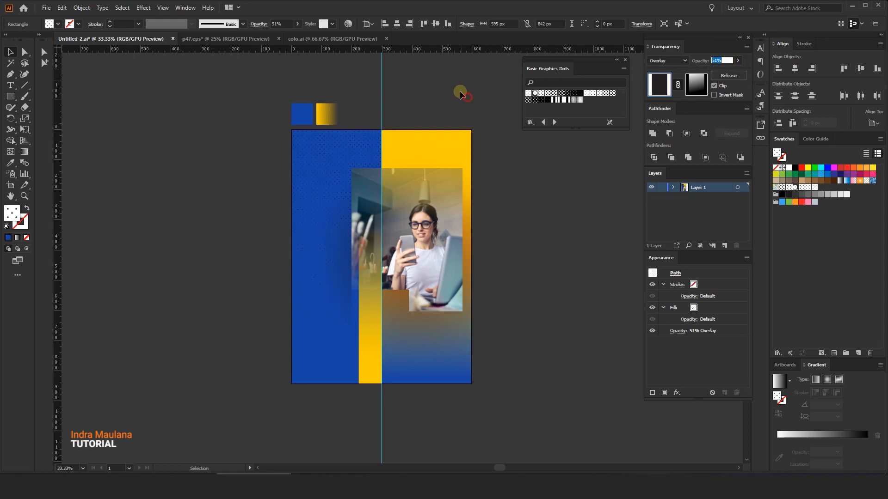
scroll(451, 108, "right", 1)
scroll(451, 107, "down", 1)
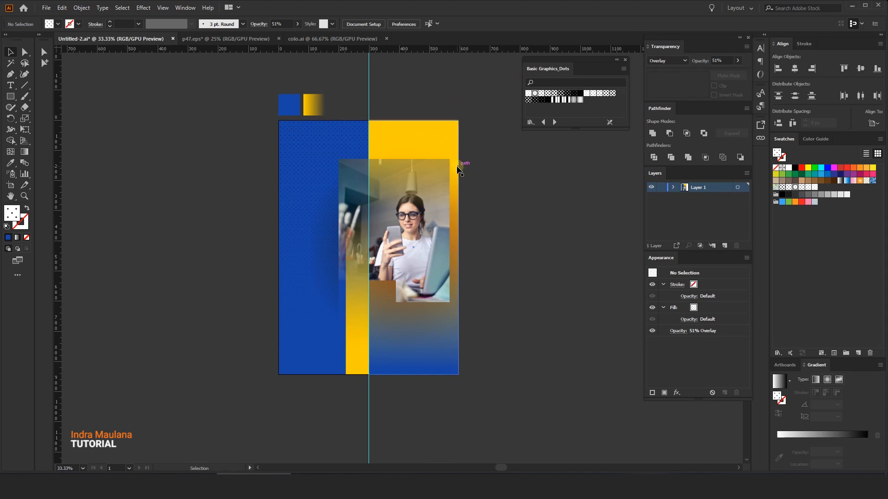
scroll(454, 120, "up", 2)
scroll(454, 120, "left", 1)
scroll(515, 303, "up", 1)
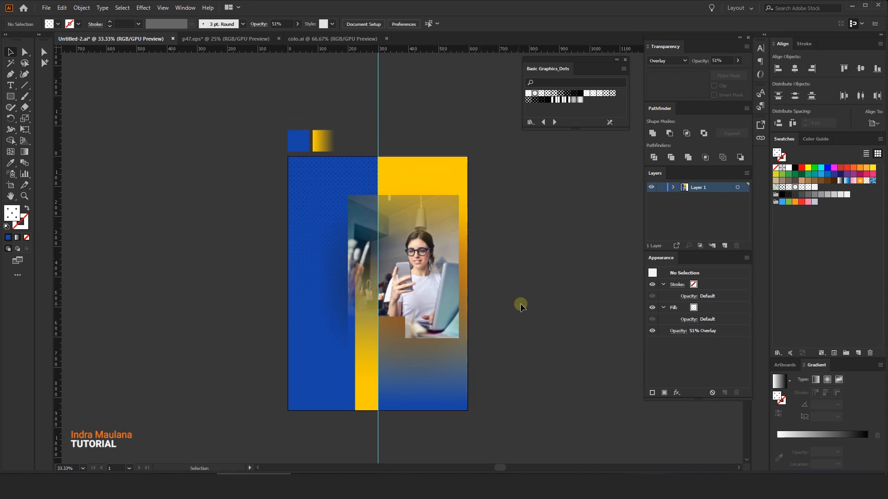
scroll(516, 304, "right", 1)
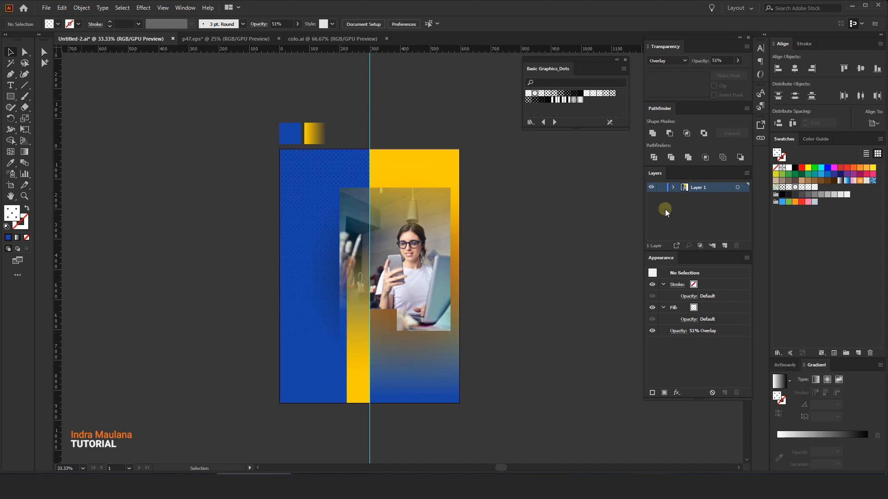
Step: Lock Layer 1 and create a new layer above it named Text
left_click(725, 245)
double_click(708, 187)
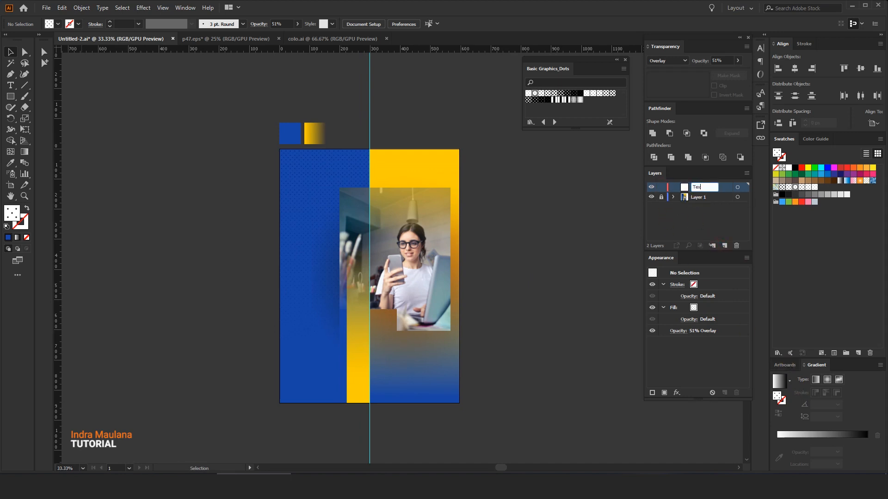
type("Text")
key("Return")
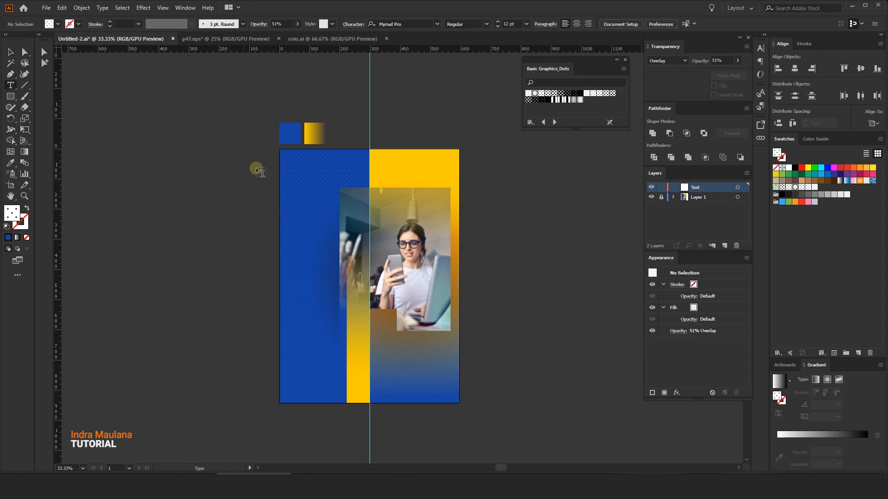
Step: Add the text "Help You To Grow" near the top of the poster's blue half
scroll(294, 167, "up", 2)
left_click(296, 171)
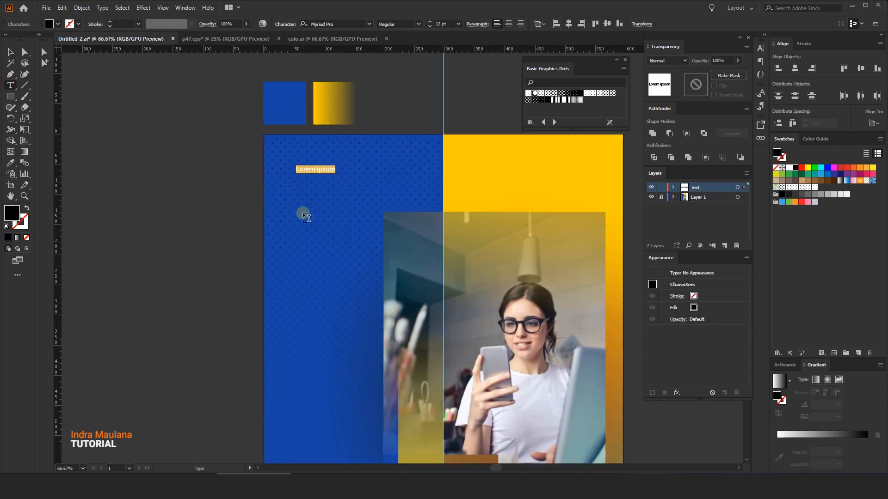
type("HE")
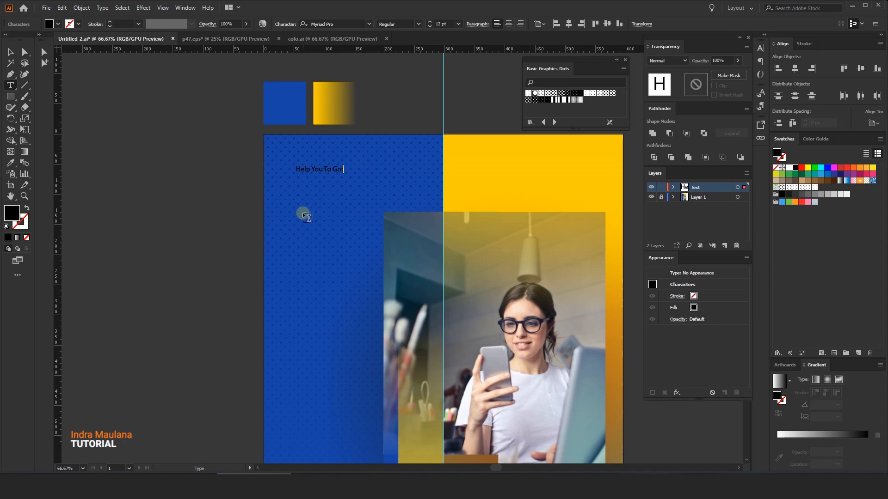
Step: Set the heading in white Gotham Black and enlarge it to about 24 pt
left_click(10, 52)
left_click(330, 24)
type("gotha")
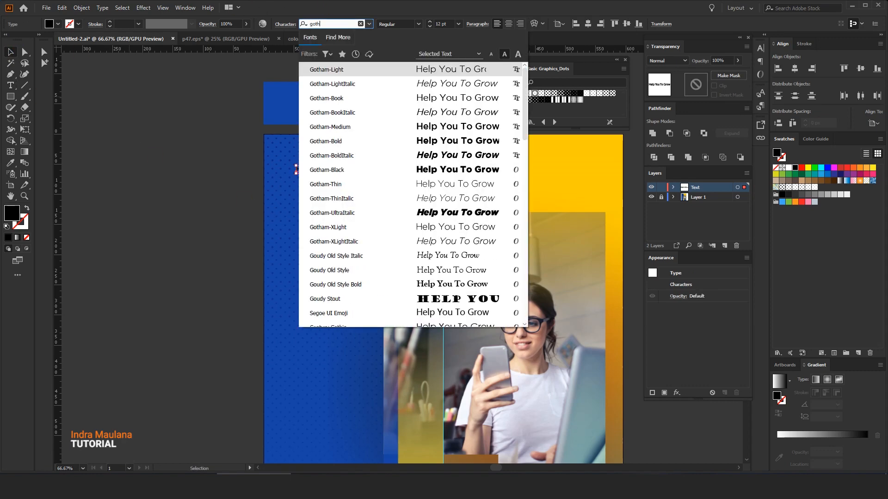
left_click(476, 169)
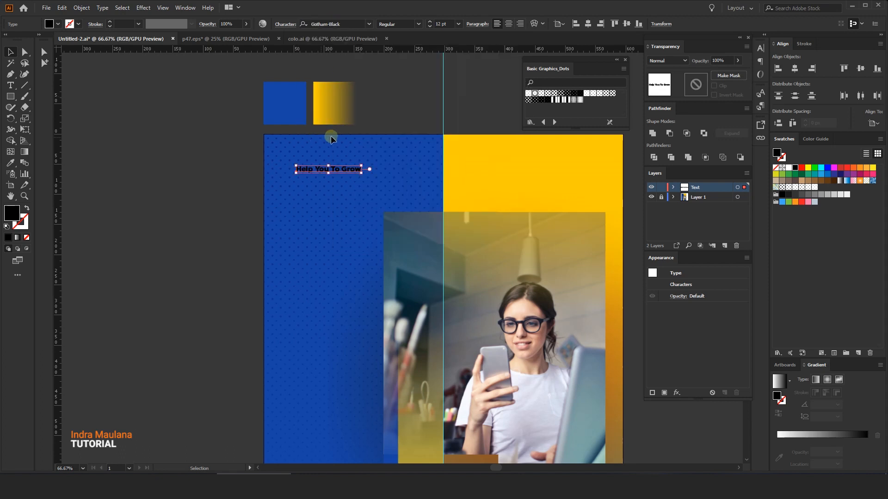
left_click(788, 168)
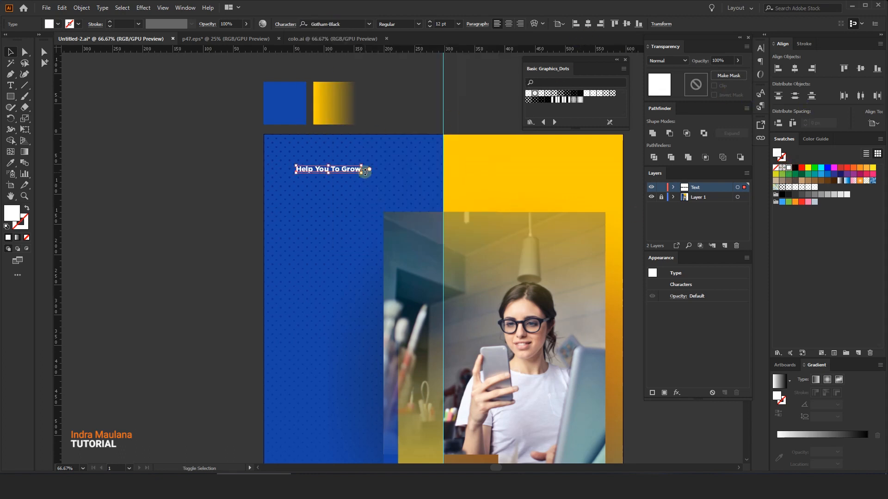
left_click_drag(362, 172, 387, 181)
Step: Duplicate the heading directly below itself and change the copy's text to "YOUR BUSINESS"
left_click(11, 85)
triple_click(304, 181)
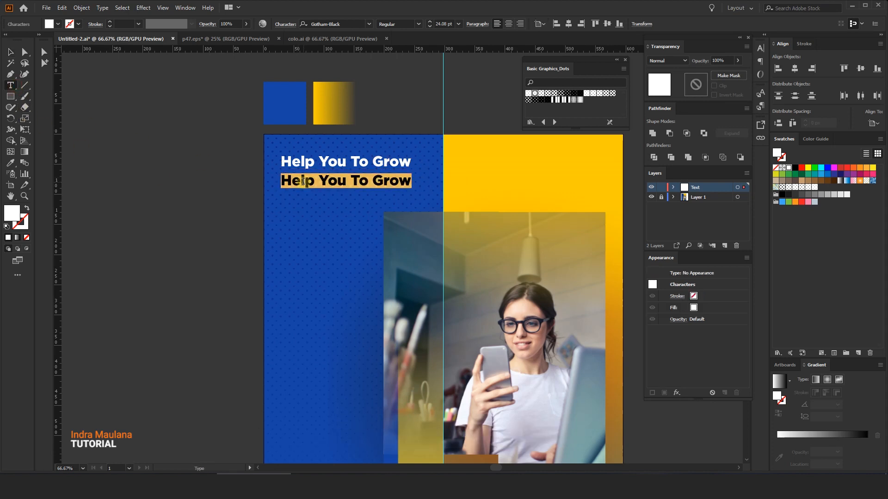
type("YOUR BUSINESS")
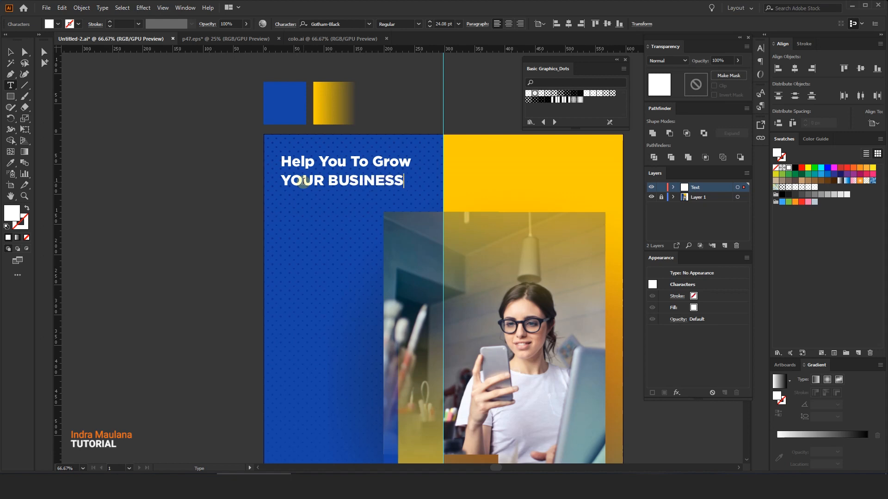
Step: Enlarge the "YOUR BUSINESS" line slightly, and scale both heading lines together until it is about 29 pt
left_click(10, 51)
left_click_drag(404, 188, 409, 194)
left_click(216, 197)
left_click_drag(242, 234, 229, 180)
left_click(359, 107)
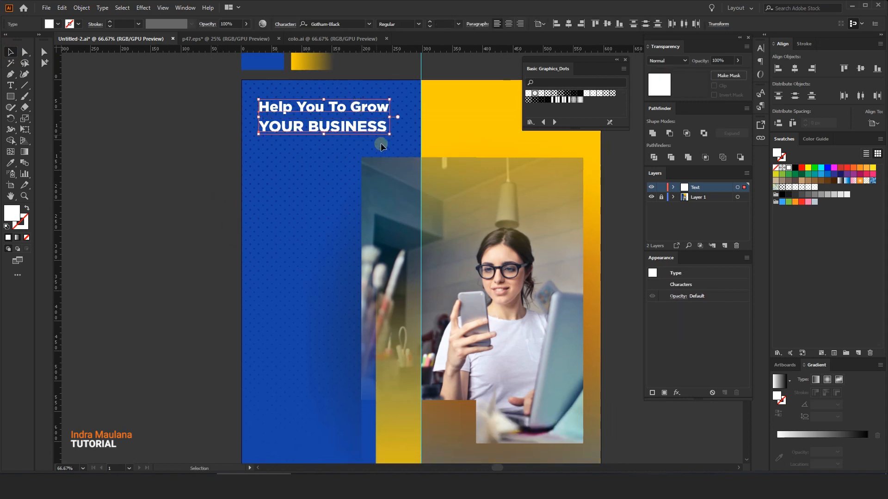
mouse_move(390, 134)
left_mouse_down()
mouse_move(409, 139)
mouse_move(401, 134)
left_mouse_up()
left_click(214, 157)
left_click_drag(208, 145, 215, 159)
Step: Draw a thin 52 by 4 px rectangle under the start of "YOUR BUSINESS" and fill it with yellow FCEE21
left_click(10, 96)
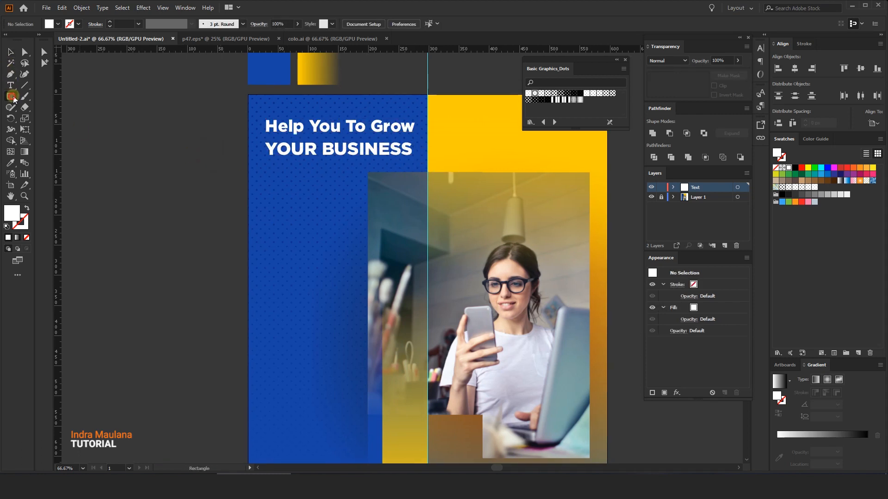
scroll(296, 155, "up", 2)
left_click_drag(227, 163, 298, 169)
scroll(298, 168, "down", 1)
key("v")
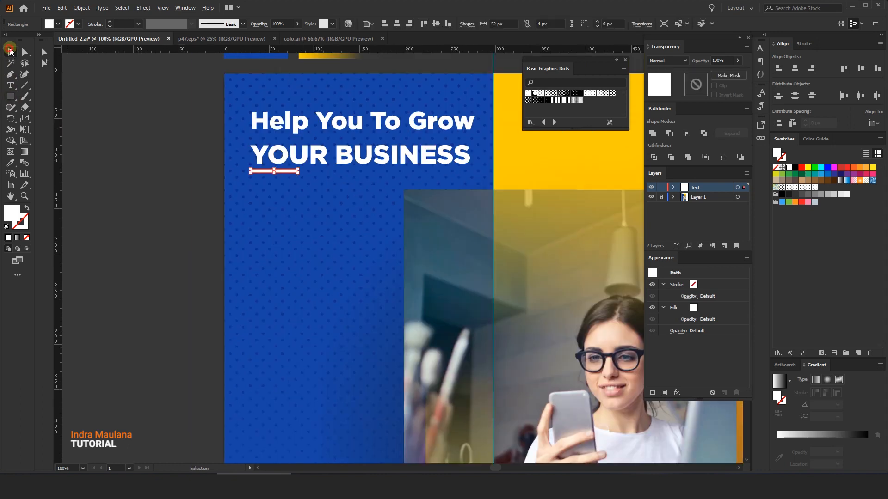
left_click(872, 168)
left_click(210, 174)
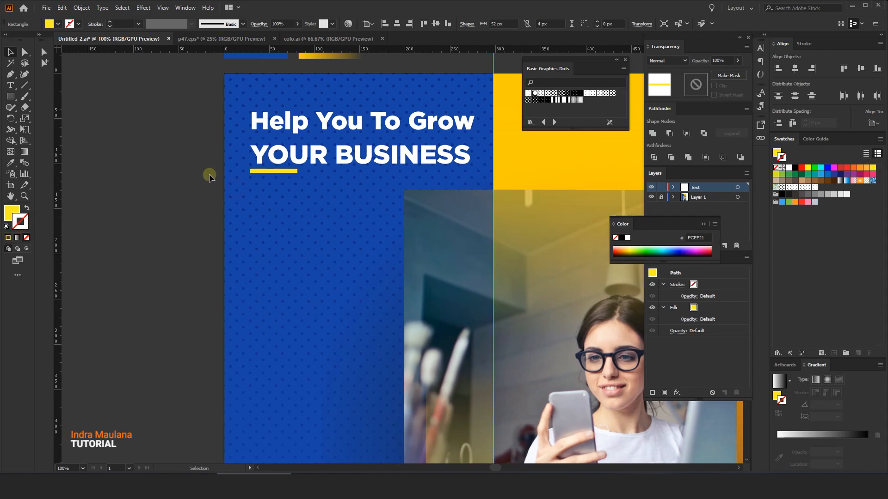
Step: Duplicate the "YOUR BUSINESS" line onto the yellow half, just above the photo
scroll(209, 174, "up", 1)
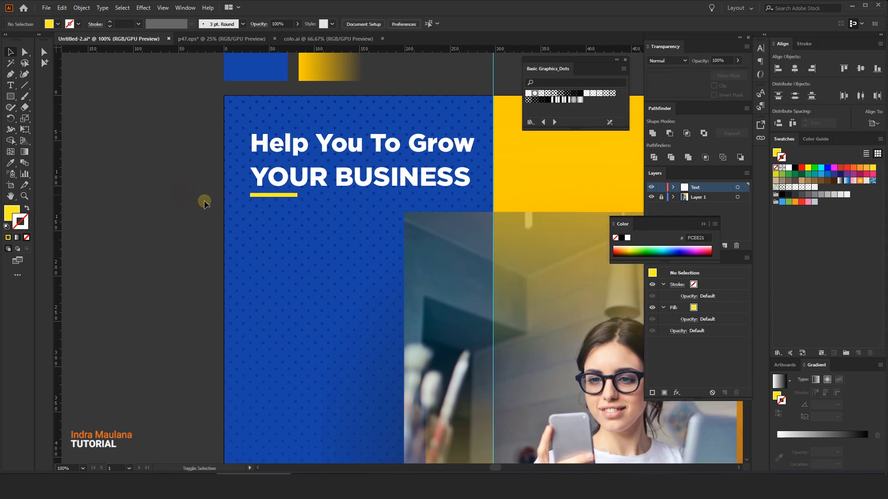
scroll(204, 201, "down", 2)
scroll(246, 180, "down", 1)
left_click_drag(247, 180, 194, 131)
left_click(197, 90)
left_click_drag(202, 78, 298, 186)
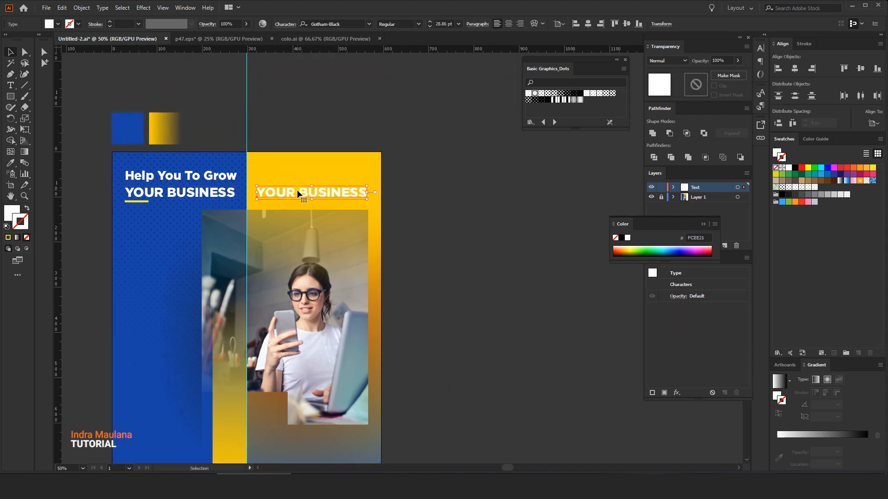
Step: Add a second line reading "NAME" to the copied "YOUR BUSINESS" text on the yellow half
left_click(10, 85)
left_click(296, 192)
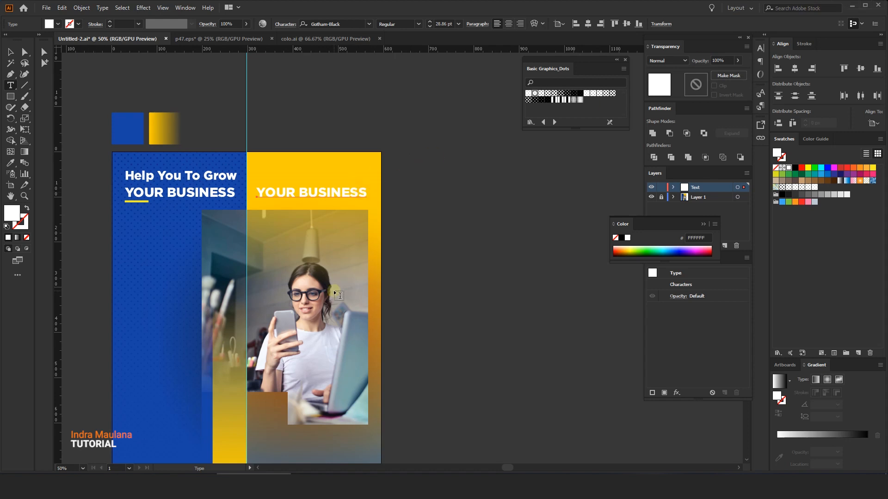
left_click(366, 195)
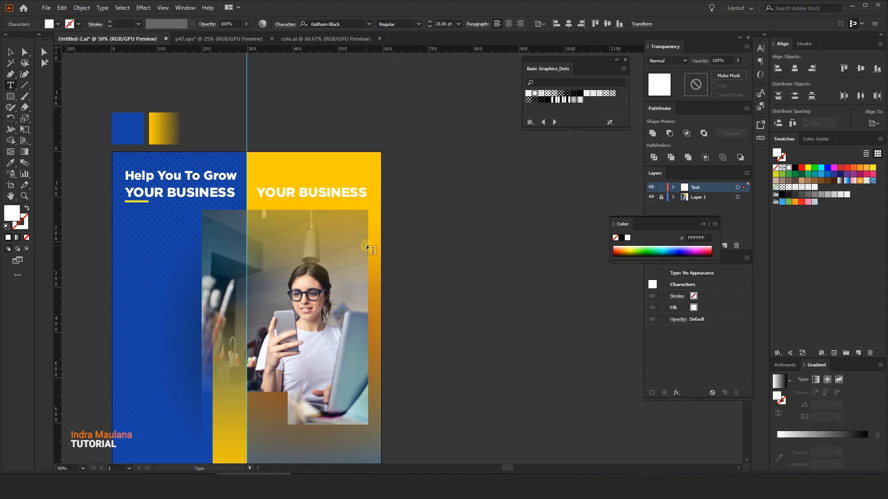
type("NAME")
left_click(10, 52)
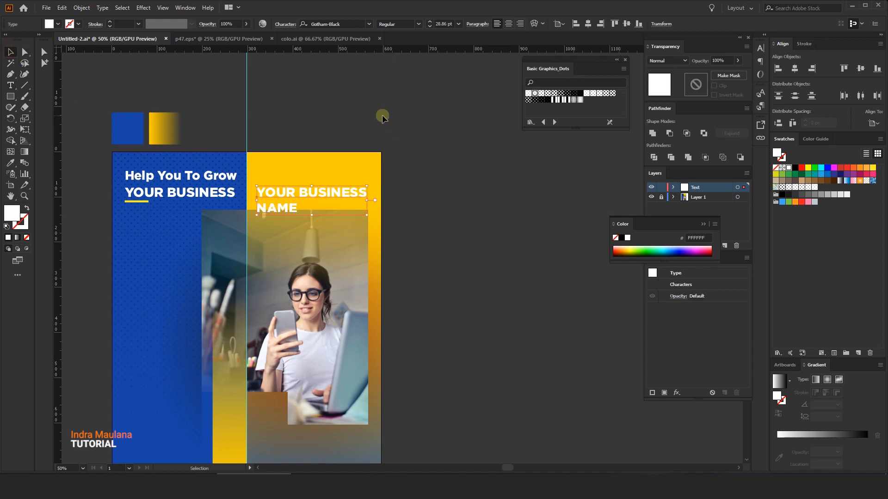
left_click(301, 106)
Step: Save the poster document
left_click_drag(318, 137, 325, 113)
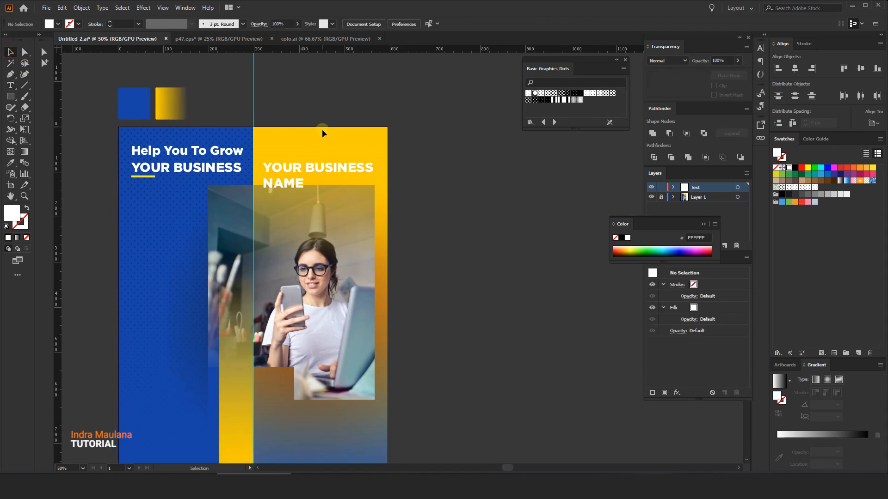
left_click_drag(315, 164, 315, 170)
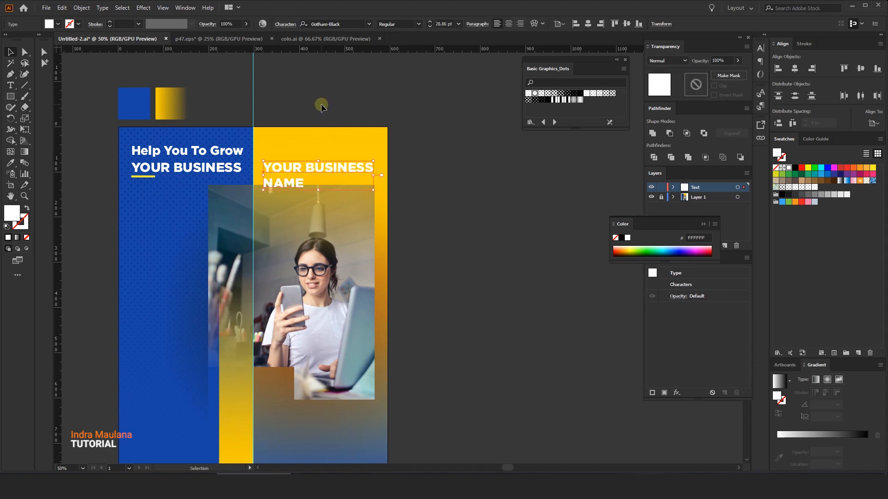
key("ctrl+minus")
left_click_drag(286, 210, 286, 187)
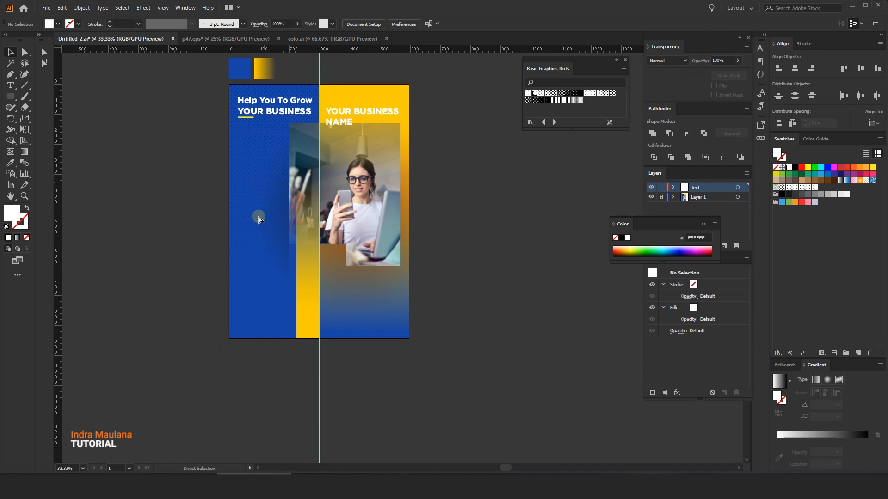
key("ctrl+s")
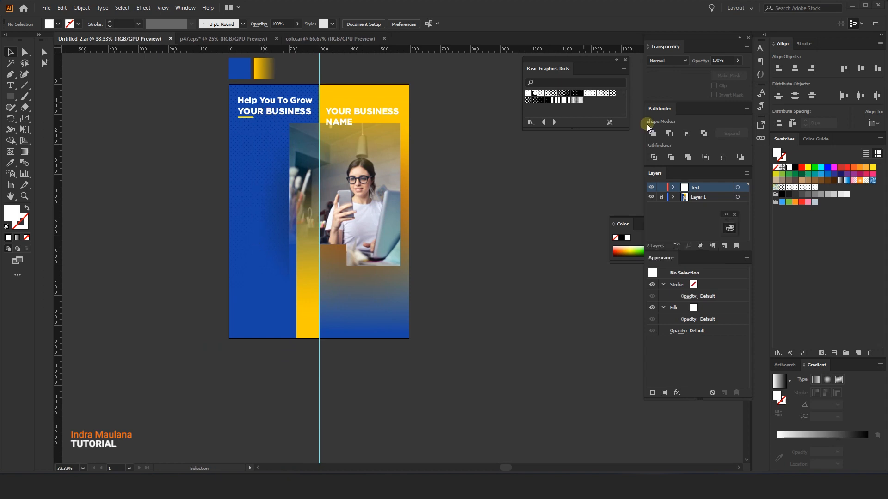
Step: Duplicate the "Help You To Grow" line onto the lower part of the blue half and change its text to "Our Service"
scroll(239, 251, "up", 2)
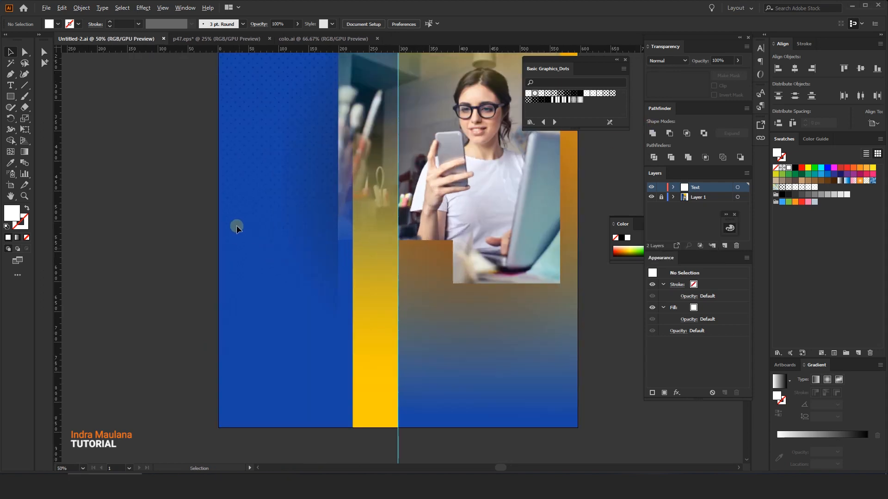
scroll(244, 252, "down", 1)
left_click(308, 76)
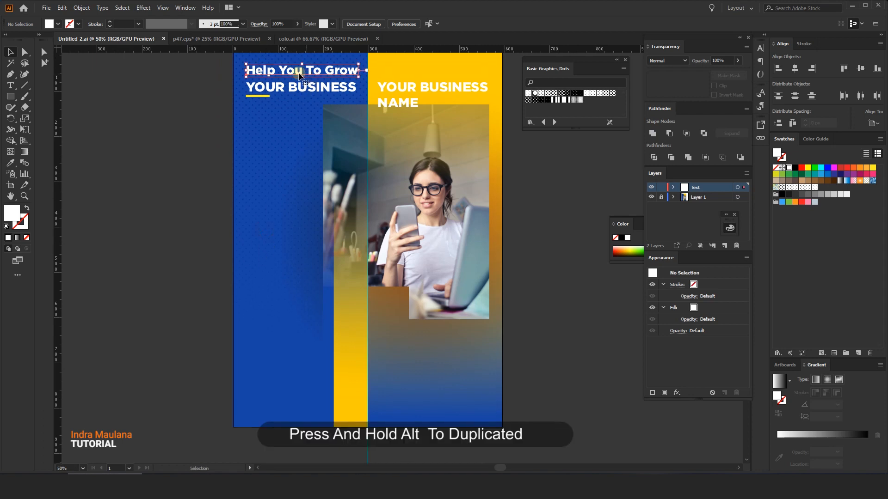
left_click_drag(308, 76, 292, 316)
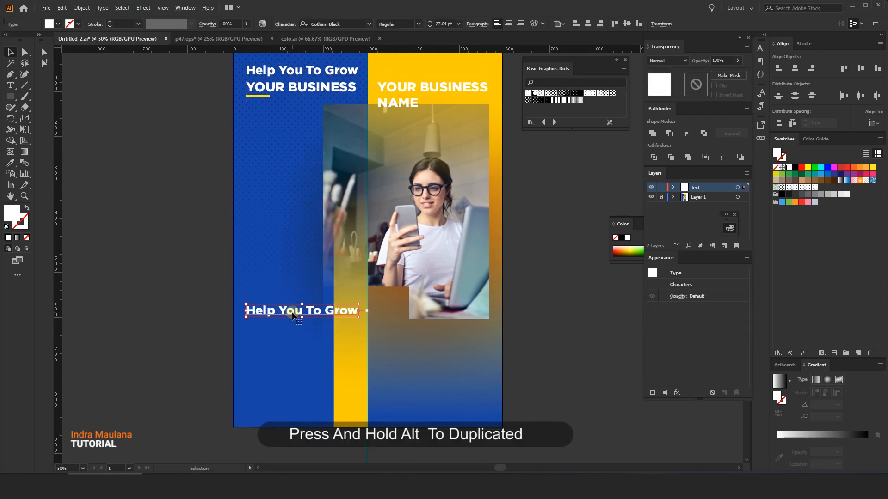
double_click(293, 314)
key("ctrl+a")
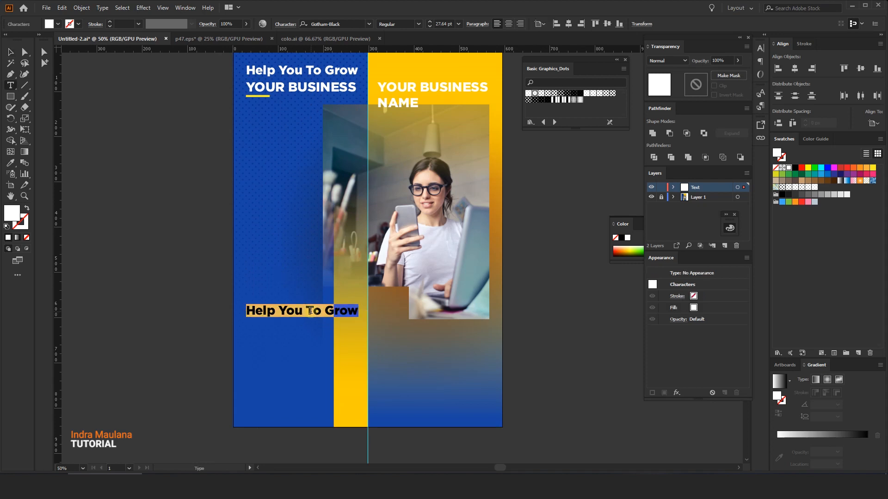
type("Our Ser")
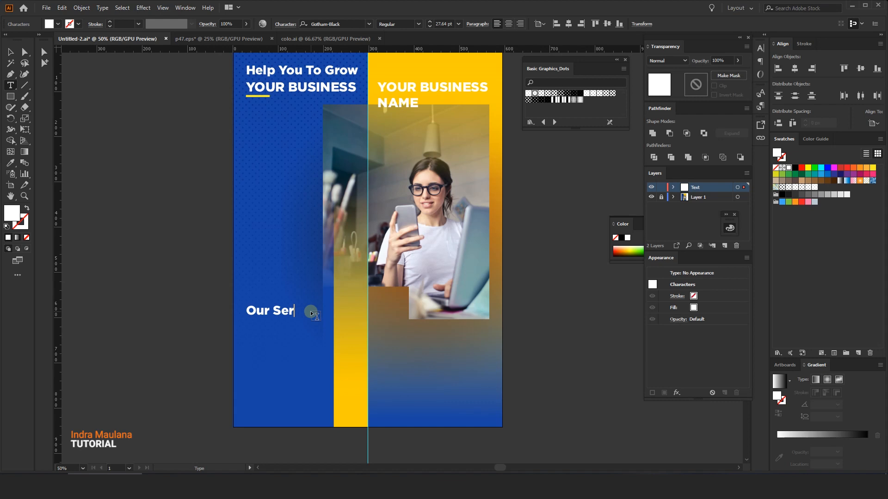
left_click(11, 52)
Step: Duplicate the yellow bar from below "YOUR BUSINESS" and place the copy under the start of "Our Service"
left_click(231, 108)
left_click_drag(258, 101, 257, 326)
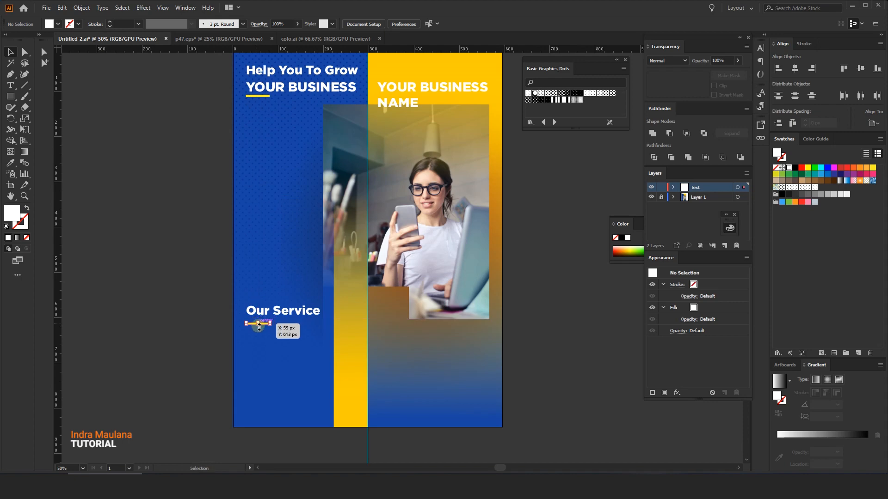
scroll(257, 327, "up", 4)
left_click_drag(299, 314, 294, 313)
left_click(311, 333)
scroll(305, 333, "down", 1)
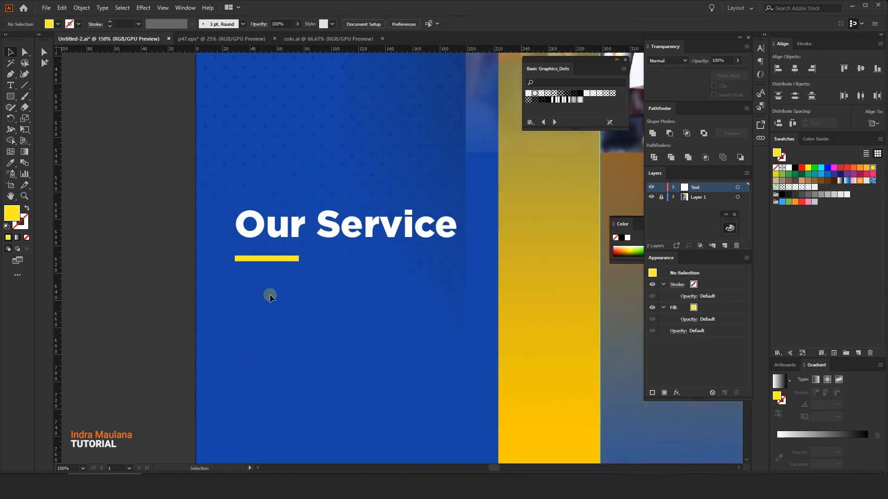
Step: Move the "Our Service" heading and its yellow bar straight up together to leave more room below
scroll(270, 297, "down", 3)
left_click_drag(245, 307, 204, 247)
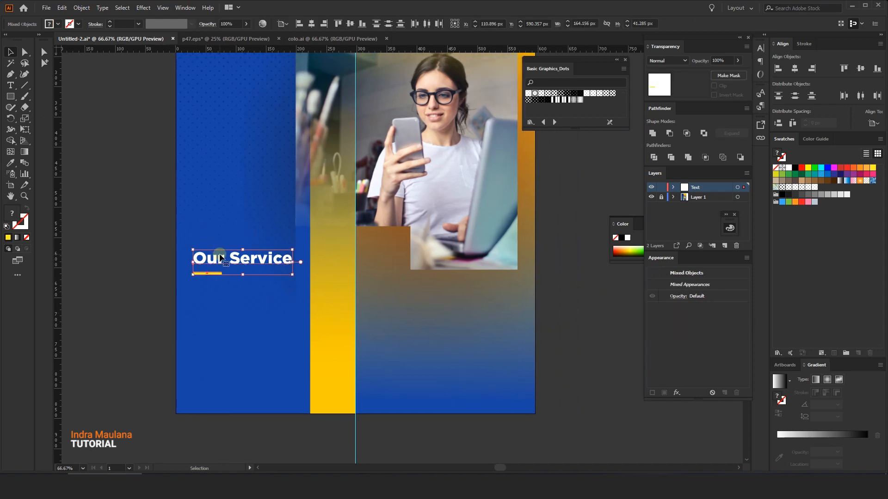
left_click_drag(219, 255, 233, 229)
left_click(234, 297)
left_click_drag(246, 312, 213, 330)
Step: Duplicate the "Our Service" heading below the photo on the yellow half and change its text to "About Us"
scroll(241, 326, "down", 1)
left_click_drag(178, 229, 334, 307)
double_click(334, 307)
triple_click(334, 307)
type("About Us")
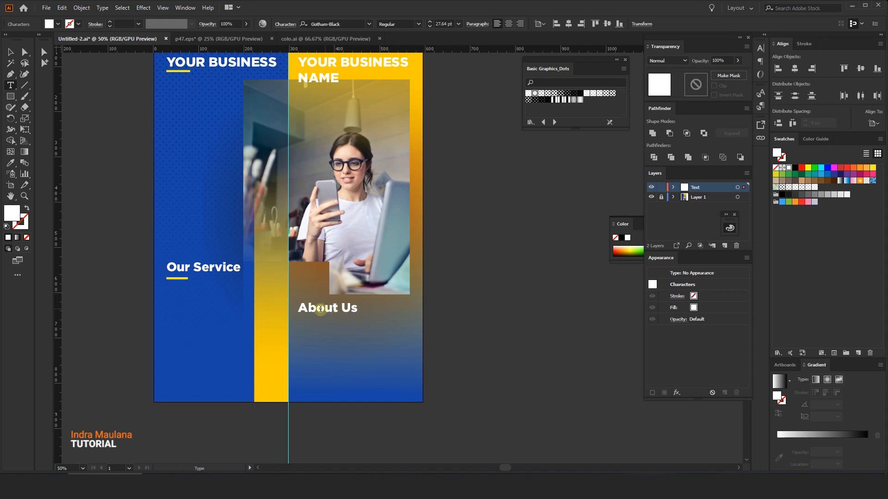
left_click(11, 52)
Step: Paste the copied paragraph, QR code and three-item service list, and place them on the blue half aligned with the headings
left_click(175, 208)
left_click_drag(174, 208, 200, 257)
left_click_drag(281, 207, 294, 225)
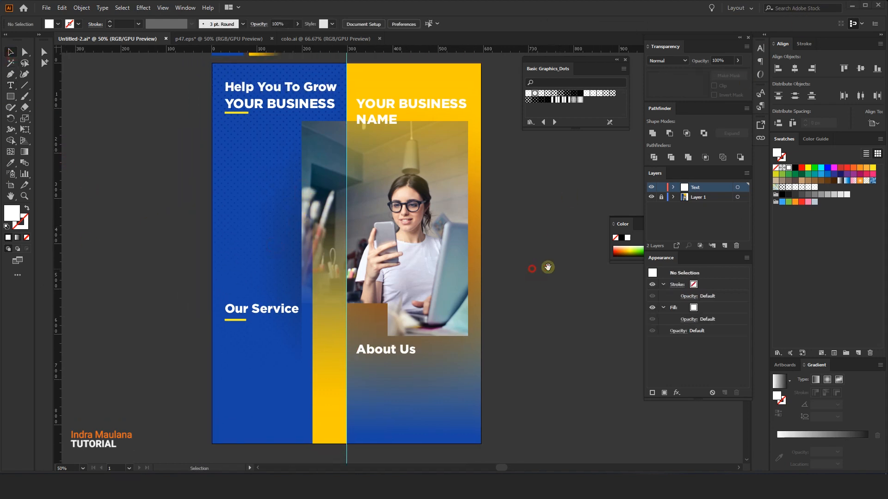
left_click_drag(548, 267, 535, 237)
key("ctrl+v")
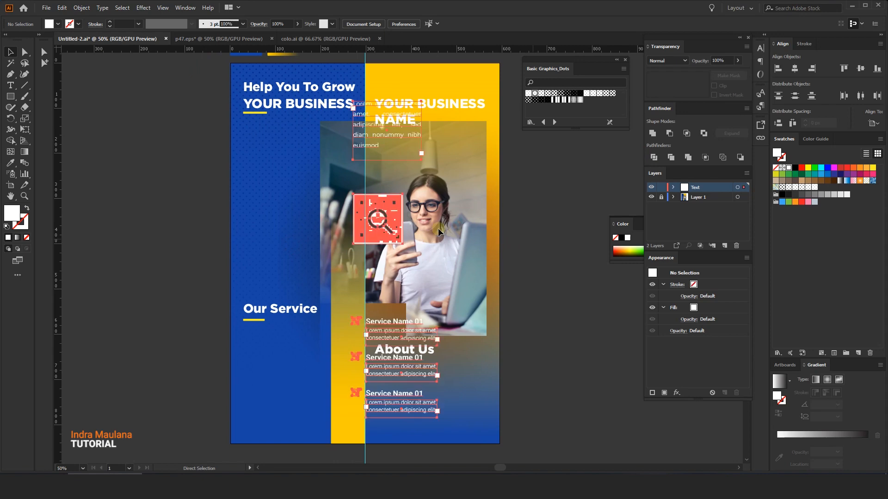
left_click_drag(364, 106, 255, 129)
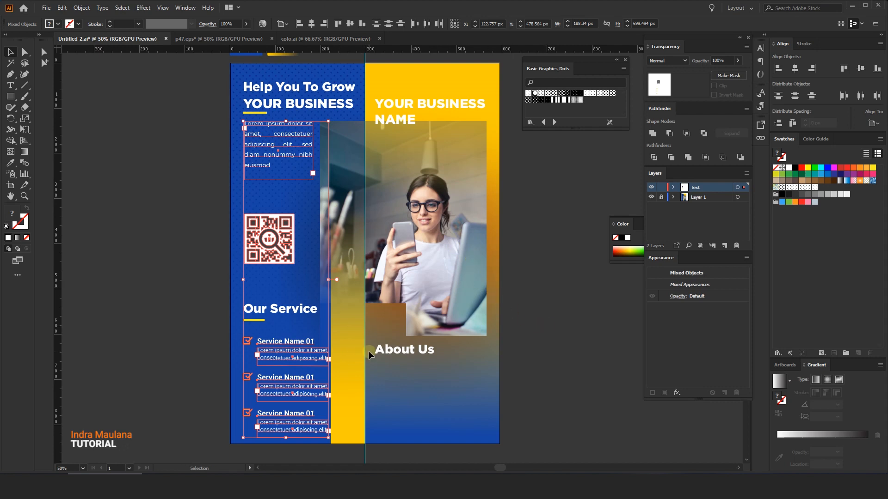
left_click(183, 318)
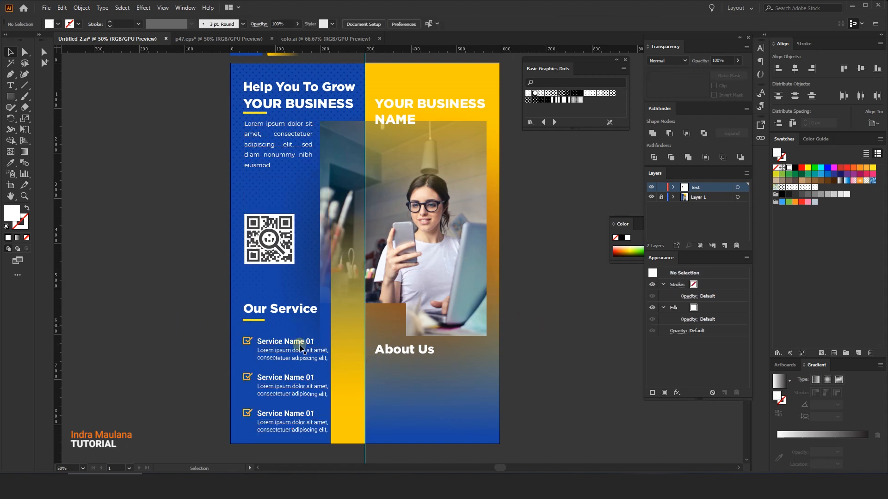
Step: Move the three-item service list up, closer to the "Our Service" heading
left_click(297, 344)
right_click(297, 329)
left_click(197, 329)
left_click_drag(288, 339, 289, 331)
Step: Nudge the "Help You To Grow YOUR BUSINESS" headline, its yellow bar and the paragraph down together
scroll(250, 213, "up", 2)
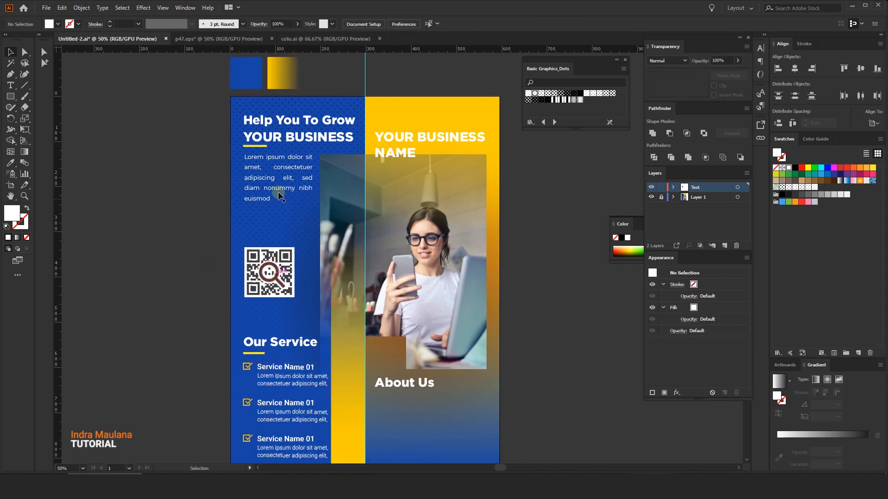
left_click(277, 157)
left_click_drag(249, 109, 297, 202)
key("Down")
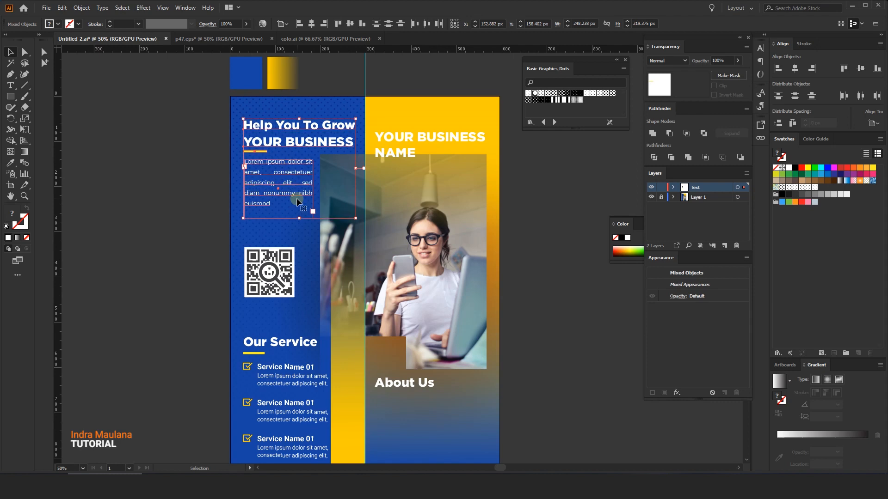
left_click(211, 227)
scroll(205, 230, "down", 1)
left_click_drag(183, 232, 195, 235)
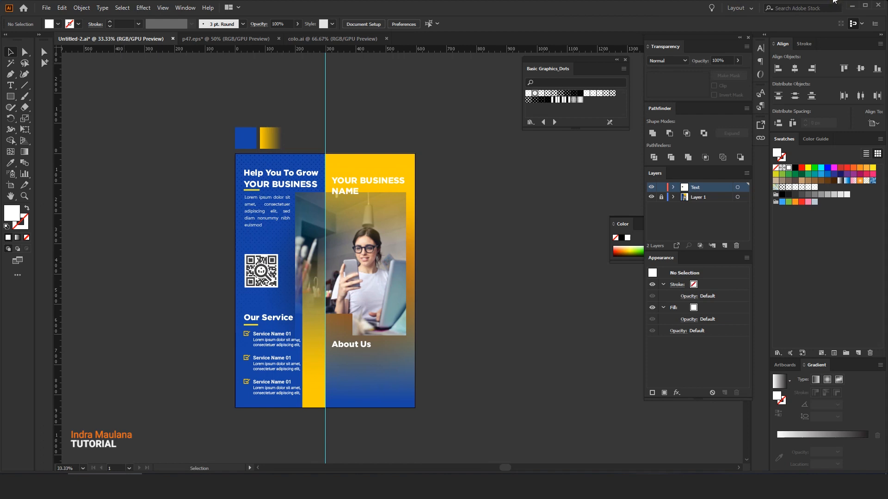
Step: Paste the square icons, paragraph, "VISIT NOW" button and contact lines onto the poster's lower part, and raise "About Us" above the paragraph
scroll(345, 359, "up", 1)
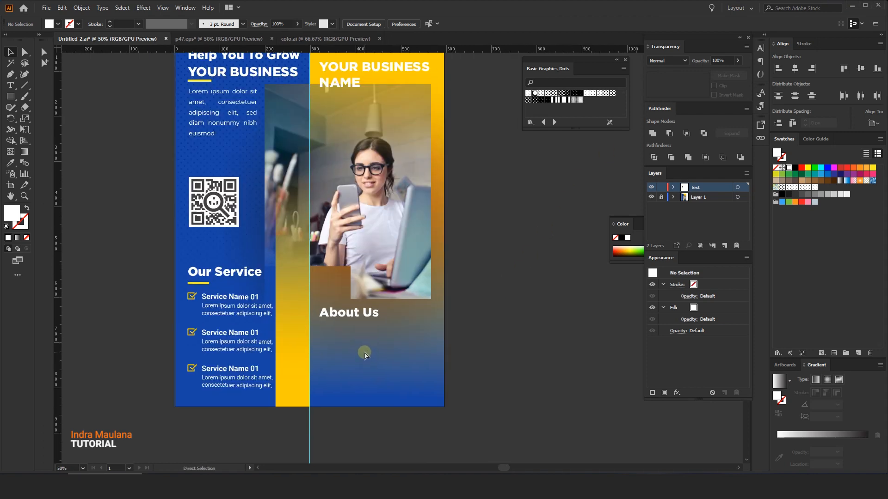
key("ctrl+v")
left_click_drag(407, 366, 295, 308)
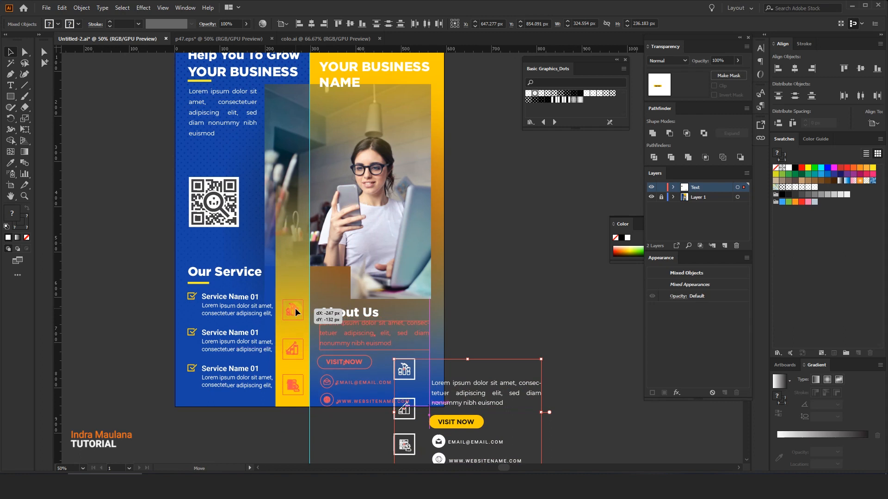
left_click_drag(295, 308, 295, 308)
left_click(560, 349)
left_click_drag(356, 331, 369, 328)
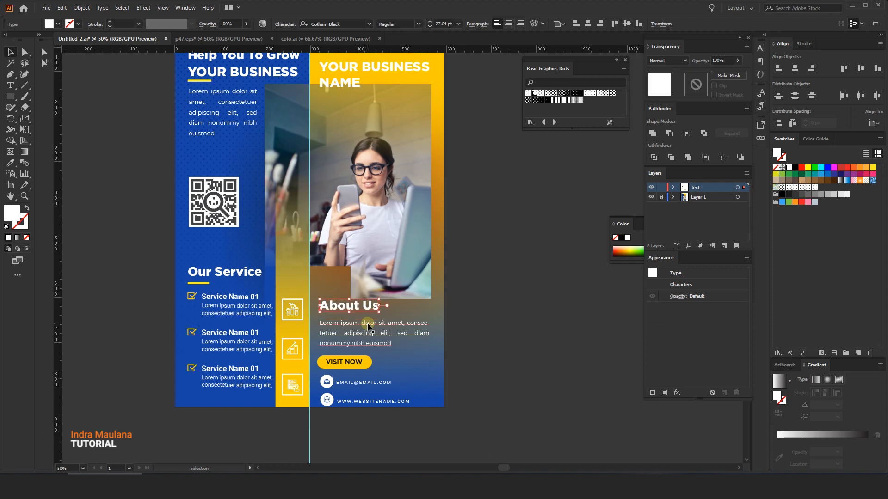
Step: Lock the Text layer, unlock Layer 1, and lock the yellow gradient rectangle behind the photo
left_click(663, 188)
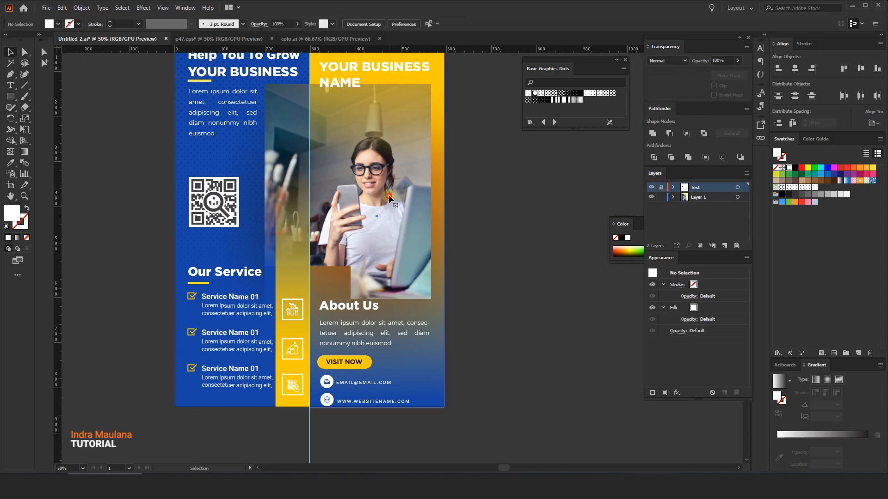
left_click(416, 148)
left_click(82, 8)
mouse_move(141, 73)
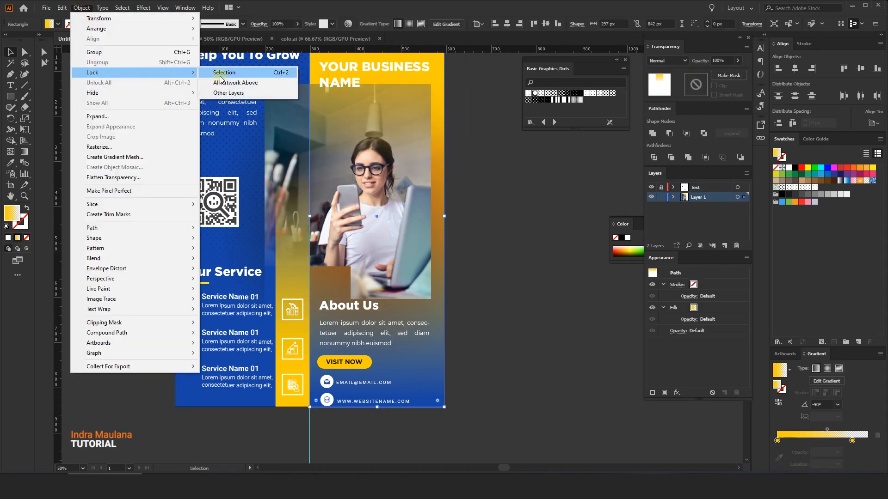
left_click(217, 72)
Step: Raise the lower corner points of the photo's stepped clipping shape together by about 37 px
key("a")
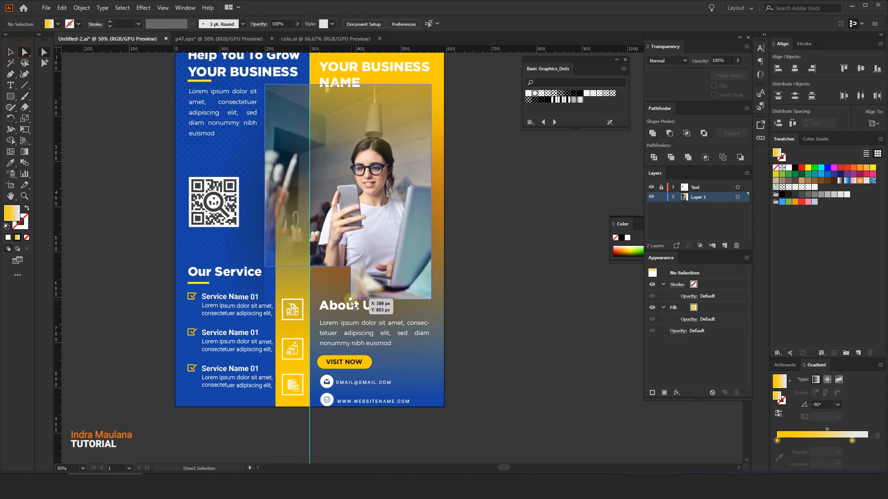
left_click(350, 298)
left_click(351, 267)
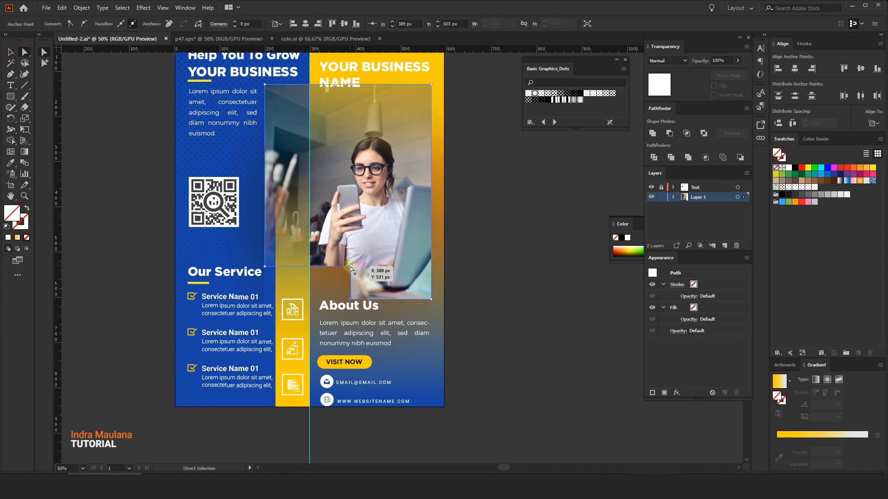
left_click_drag(268, 270, 265, 267)
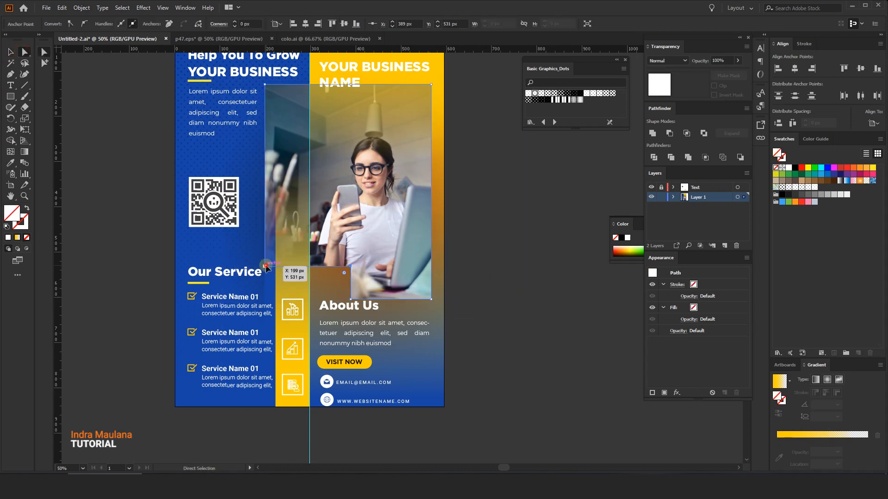
left_click(431, 298)
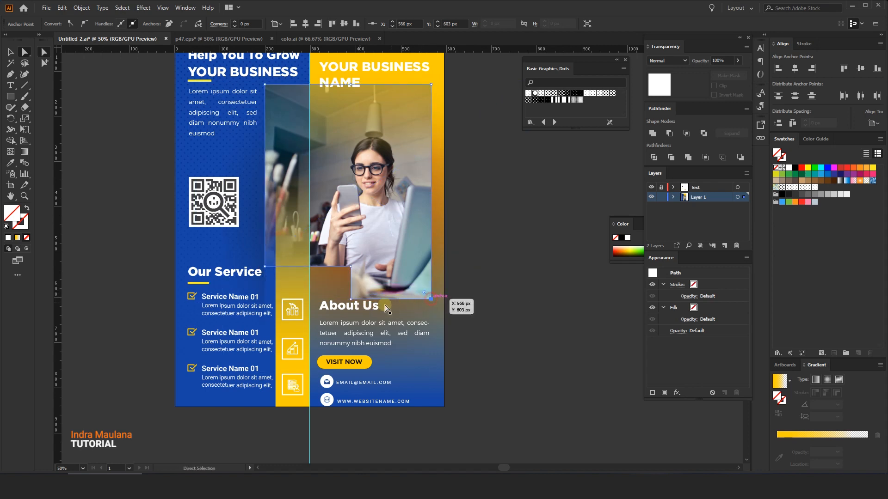
left_click(351, 300, "shift")
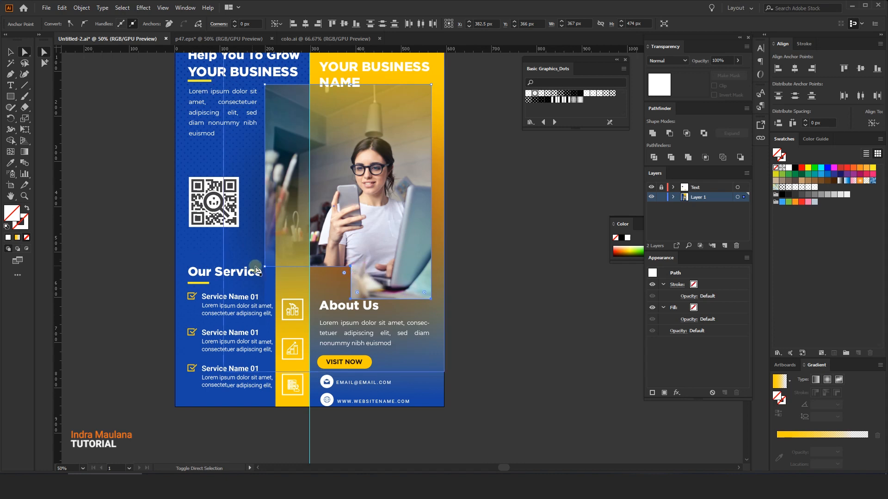
left_click_drag(264, 266, 264, 251)
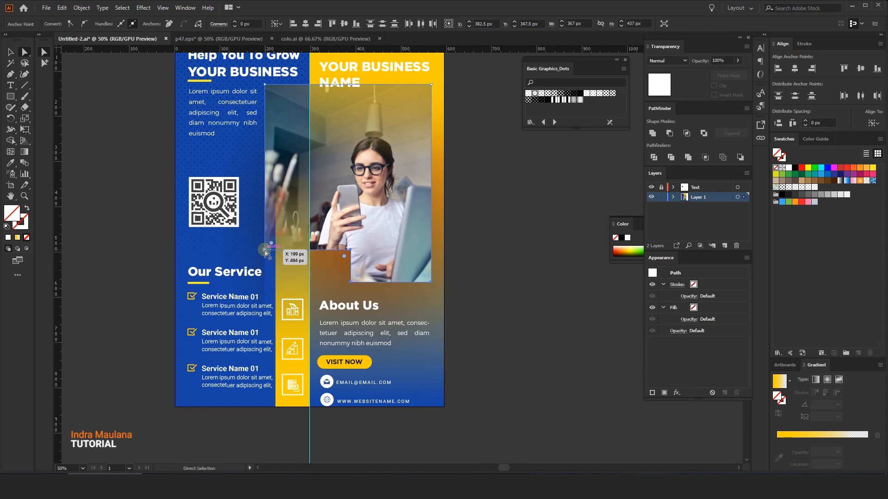
left_click(546, 294)
Step: Move the linked photo up 40 px inside its clipping shape
scroll(541, 294, "up", 3)
left_click(390, 270)
key("v")
key("shift+Up")
key("shift+Up")
key("shift+Up")
key("shift+Up")
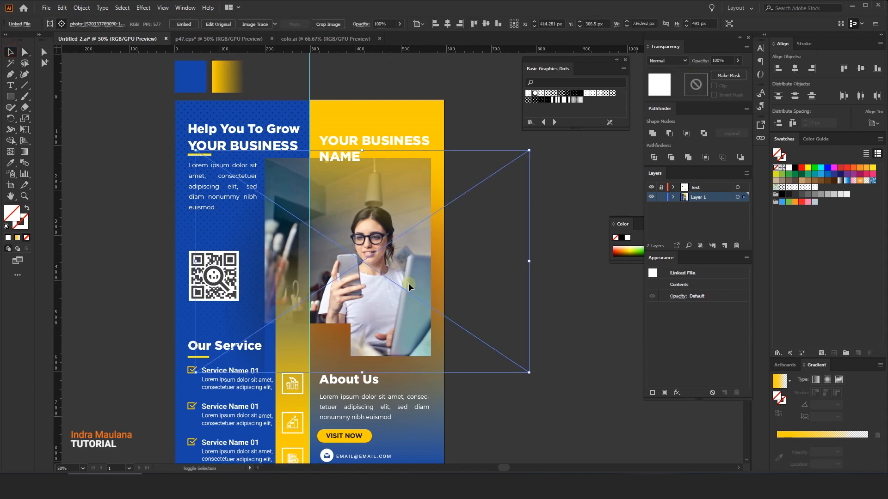
scroll(409, 283, "down", 1)
left_click(523, 313)
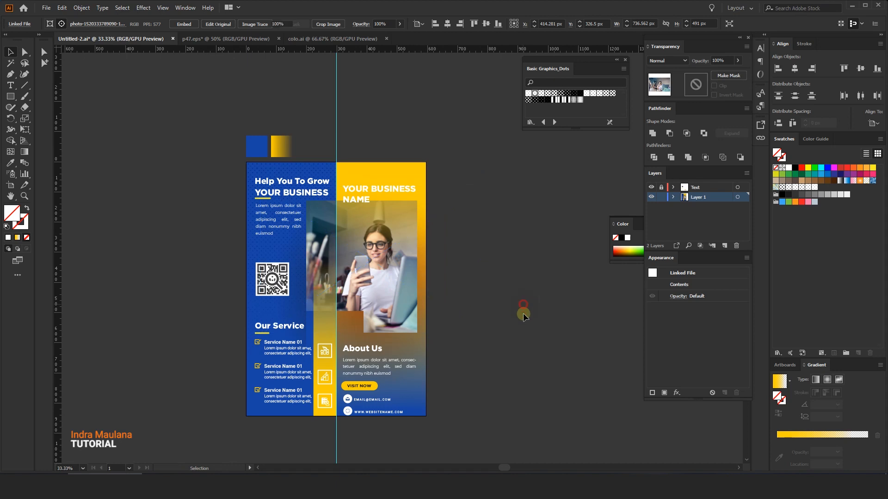
Step: Switch the lock back to Layer 1, and move the whole "About Us" block with the three square icons up 20 px
left_click(661, 189)
scroll(387, 348, "up", 1)
left_click_drag(461, 456, 313, 339)
left_click(293, 352, "shift")
left_click(293, 393, "shift")
key("shift+Up")
key("shift+Up")
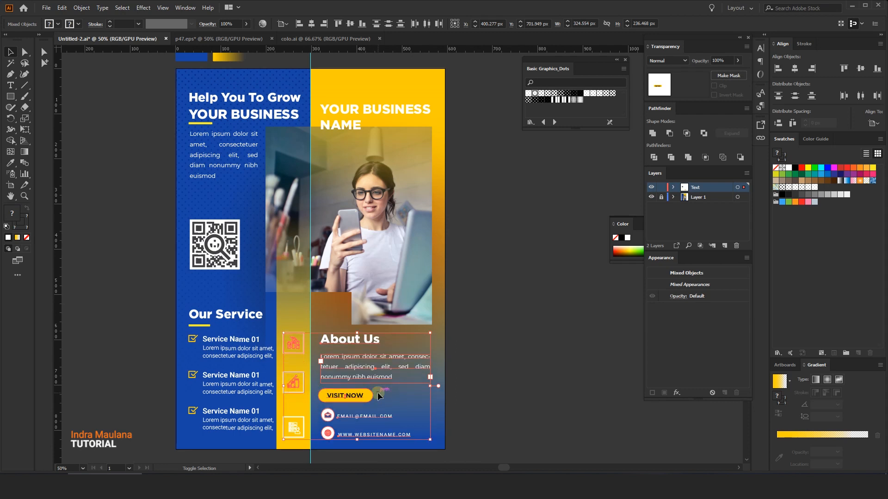
key("shift+Down")
key("shift+Down")
left_click(295, 425, "shift")
key("shift+Up")
key("shift+Up")
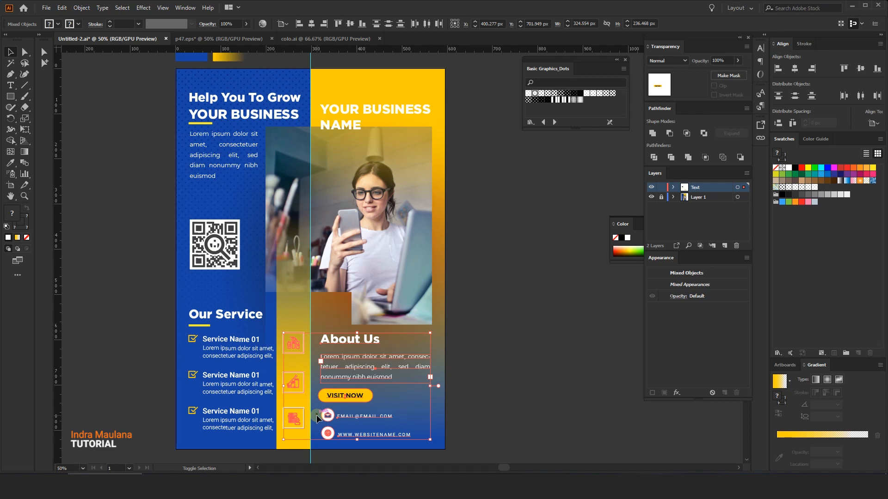
left_click(489, 400)
Step: Nudge the "About Us" paragraph up toward its heading and fill the heading with the yellow swatch
left_click(332, 356)
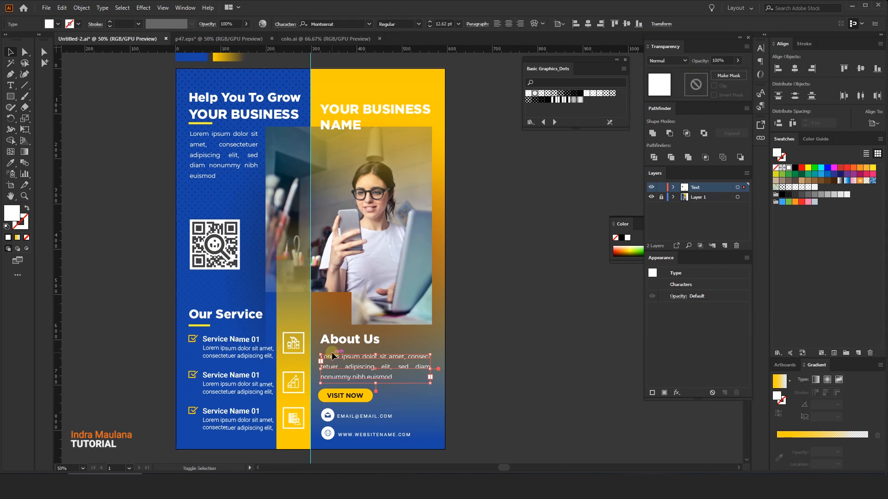
key("shift+Up")
left_click(344, 341)
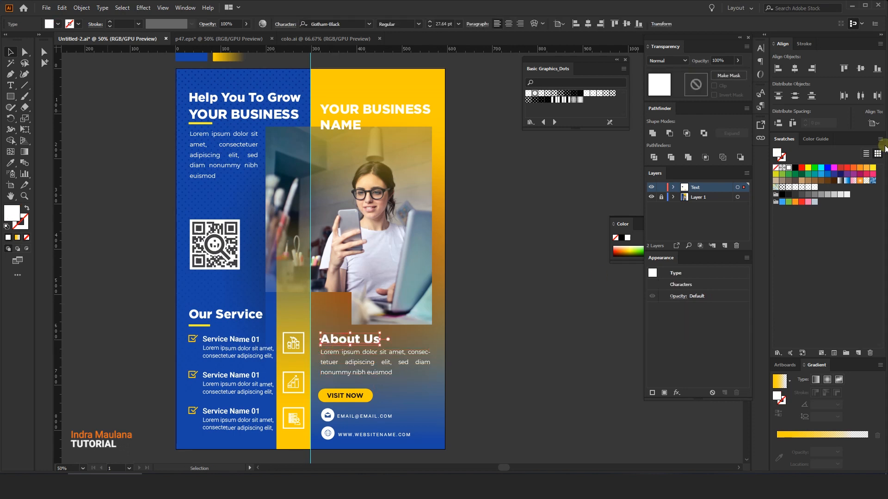
left_click(873, 167)
left_click(489, 327)
Step: Delete the blue and yellow gradient sample squares above the poster and save the document
scroll(490, 328, "down", 2)
left_click_drag(503, 300, 503, 336)
left_click_drag(514, 326, 484, 306)
scroll(489, 308, "down", 1)
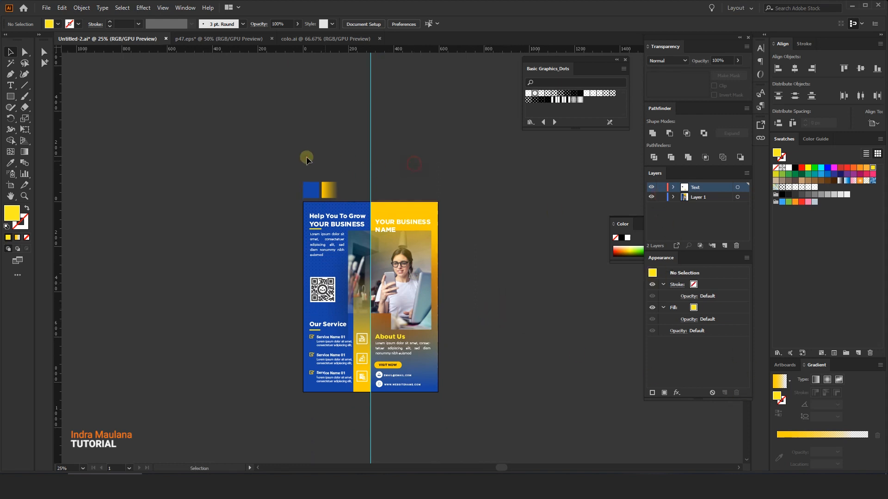
left_click_drag(352, 188, 352, 188)
key("Delete")
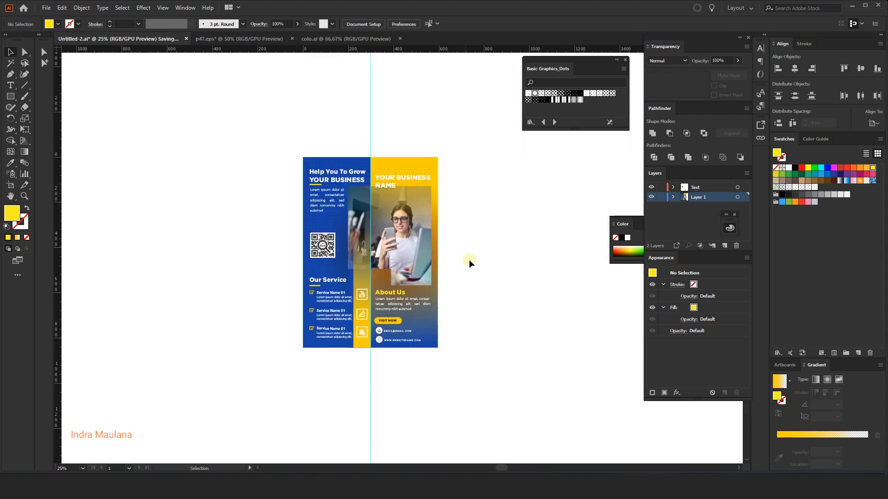
scroll(469, 259, "up", 1)
left_click_drag(464, 230, 470, 254)
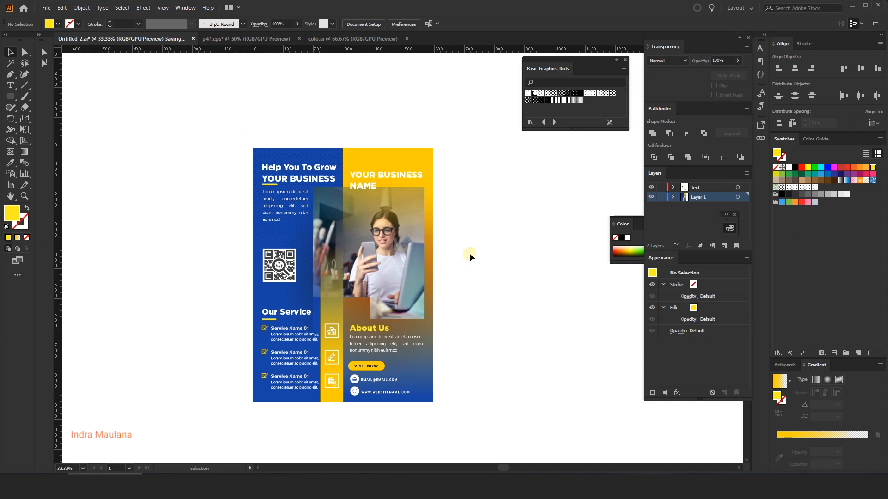
scroll(470, 255, "down", 1)
scroll(533, 271, "down", 1)
scroll(533, 272, "up", 1)
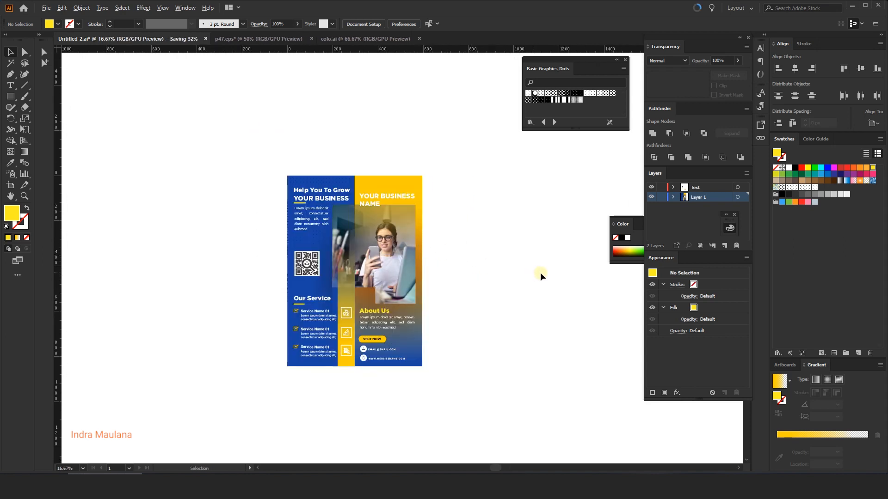